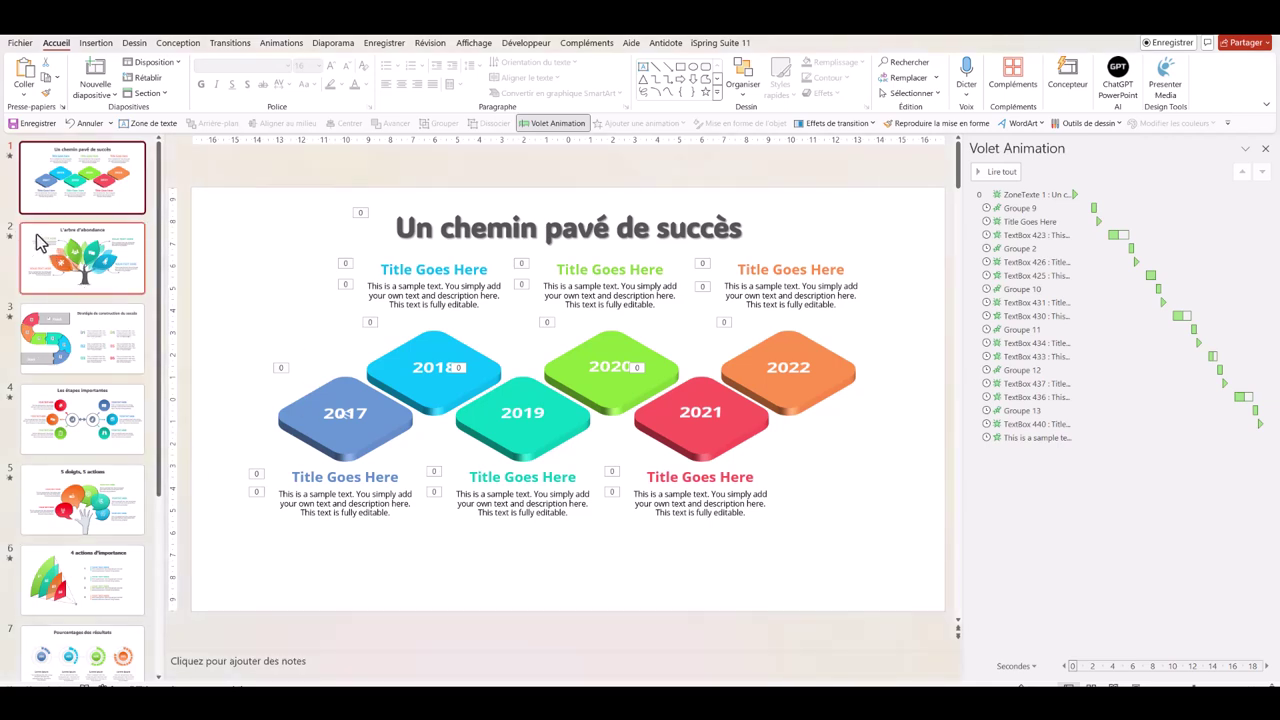
# Browse the deck's slides from L'arbre d'abondance through Les 6 réussites de l'année
pyautogui.click(50, 288)
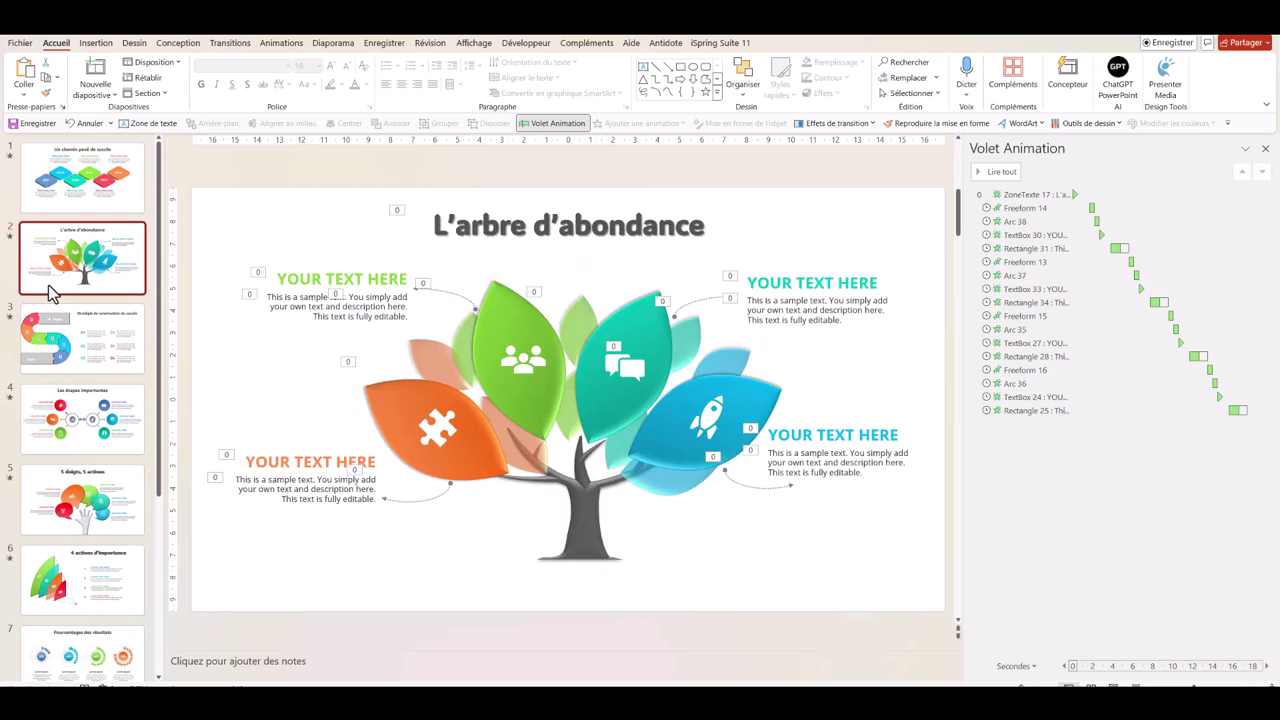
pyautogui.click(72, 368)
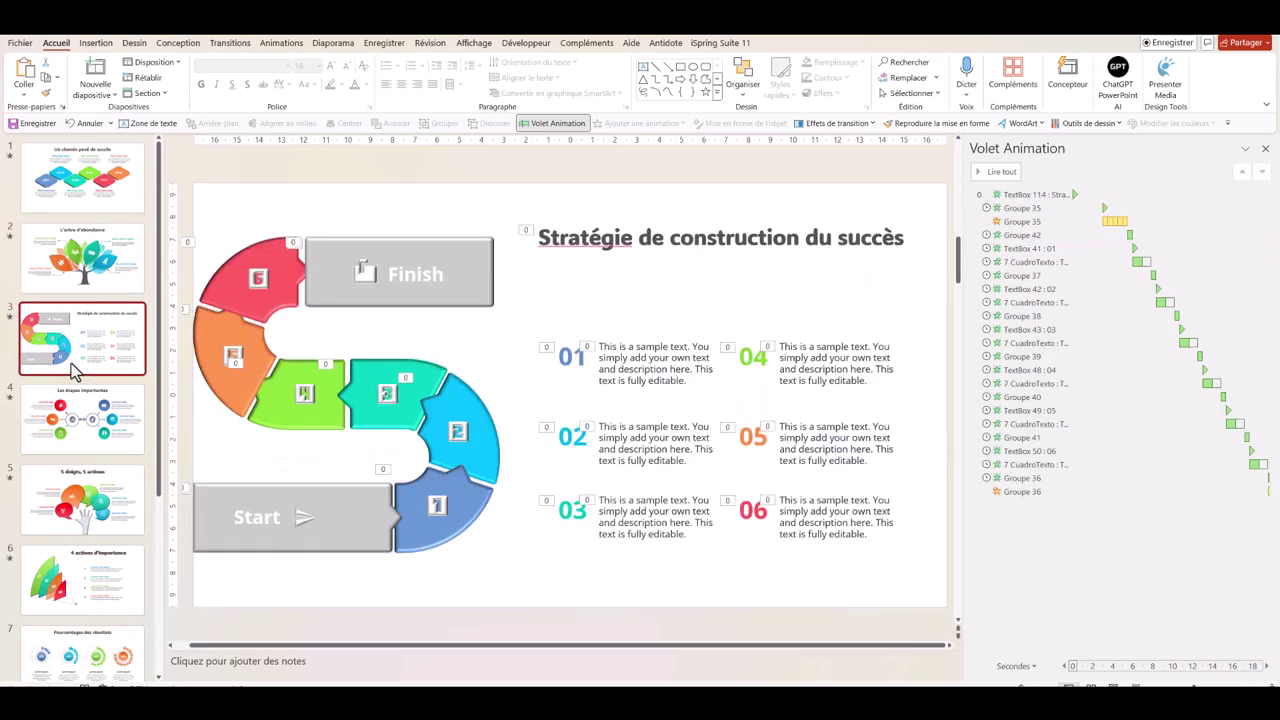
pyautogui.click(92, 448)
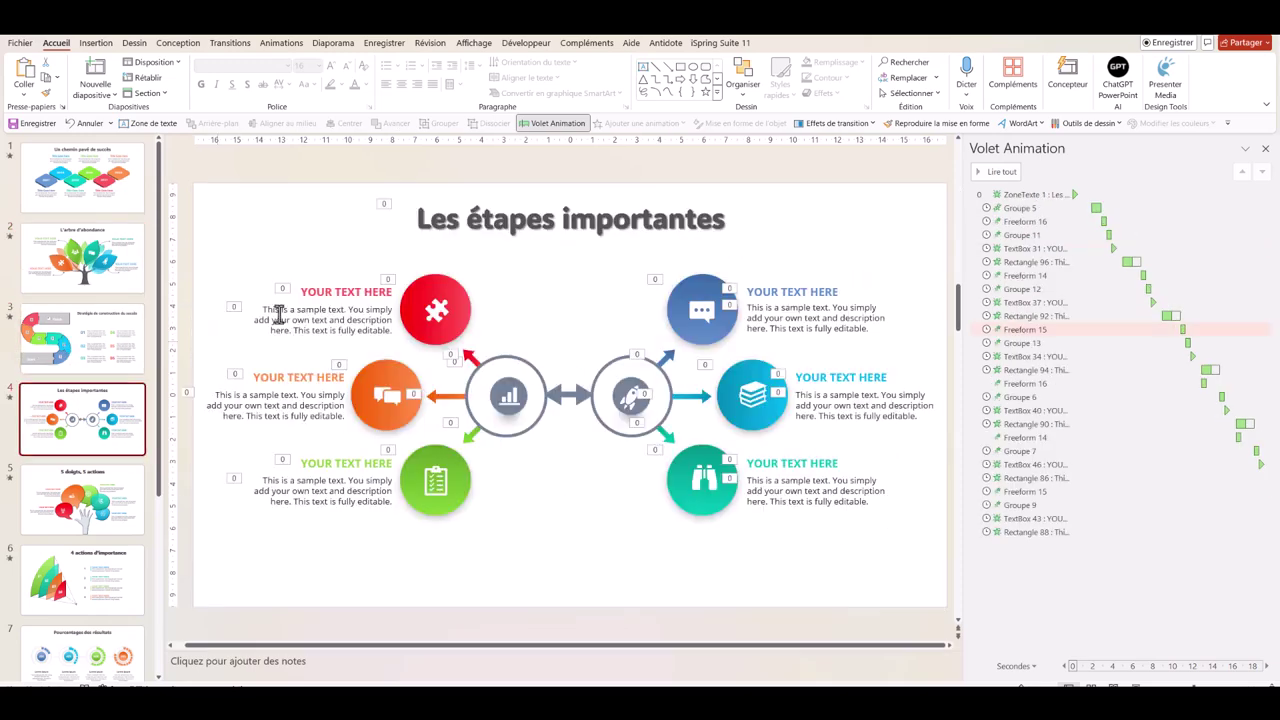
pyautogui.click(50, 490)
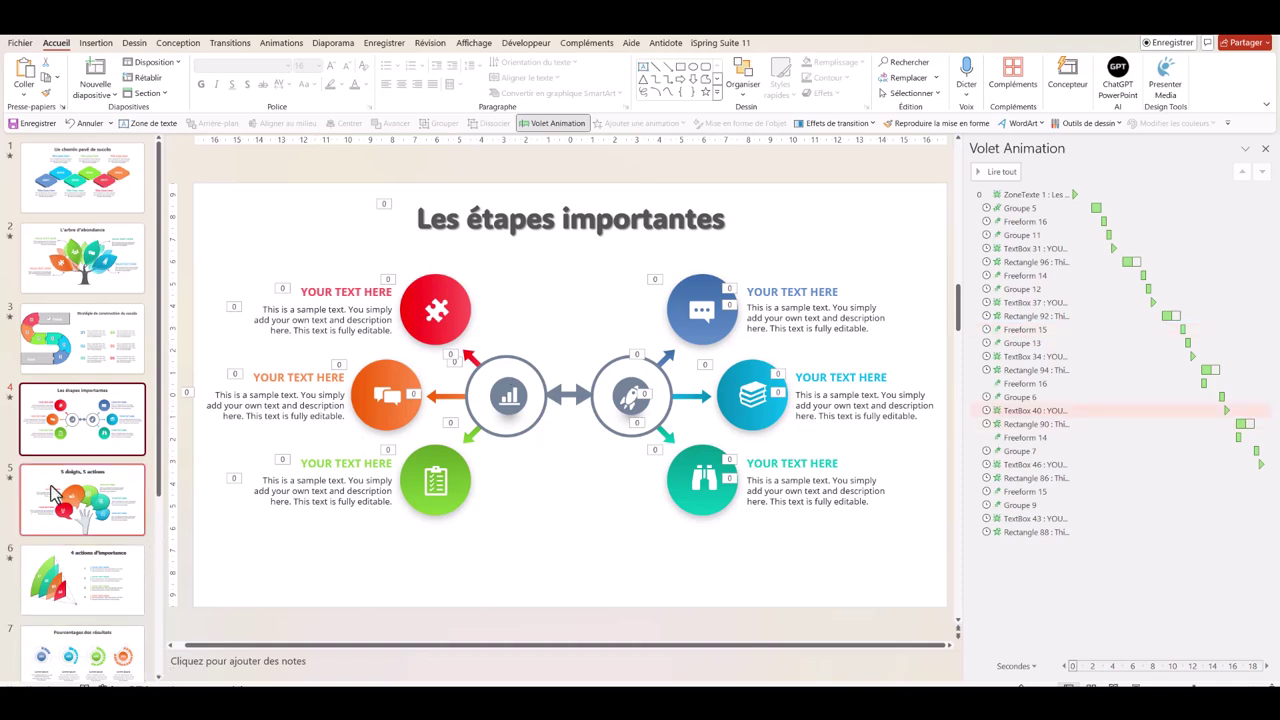
pyautogui.scroll(-3, 50, 490)
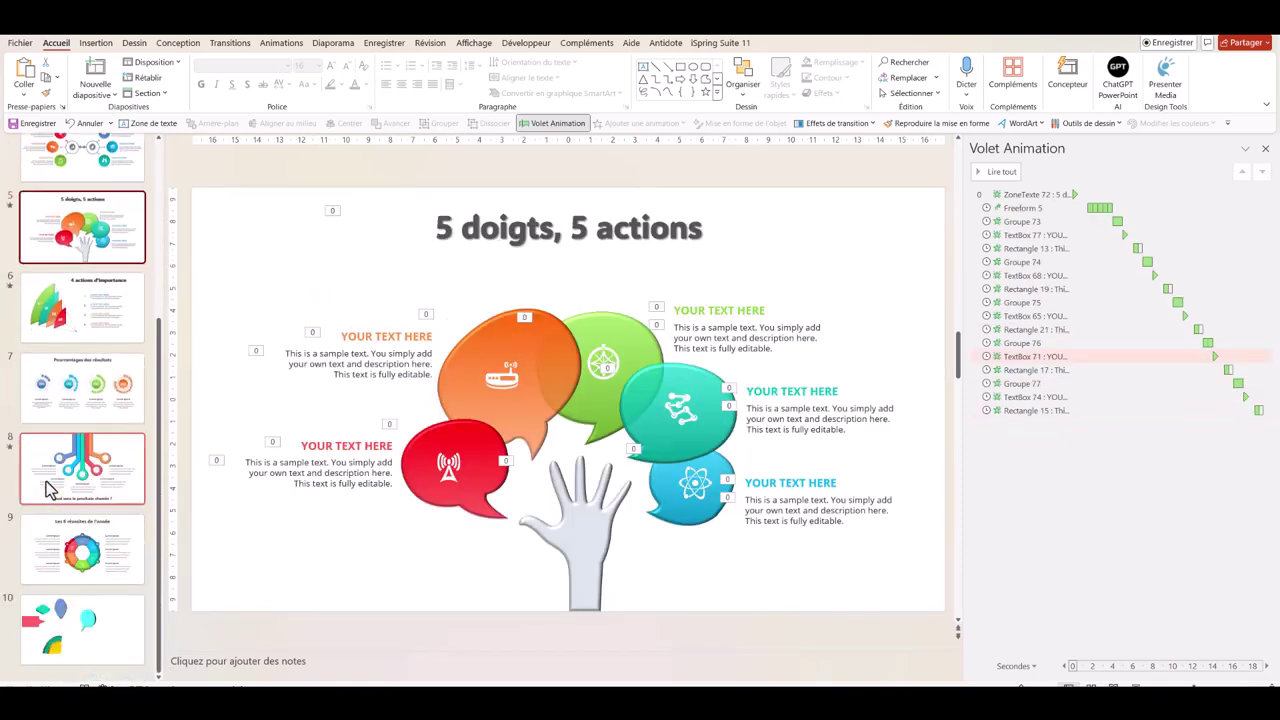
pyautogui.click(49, 417)
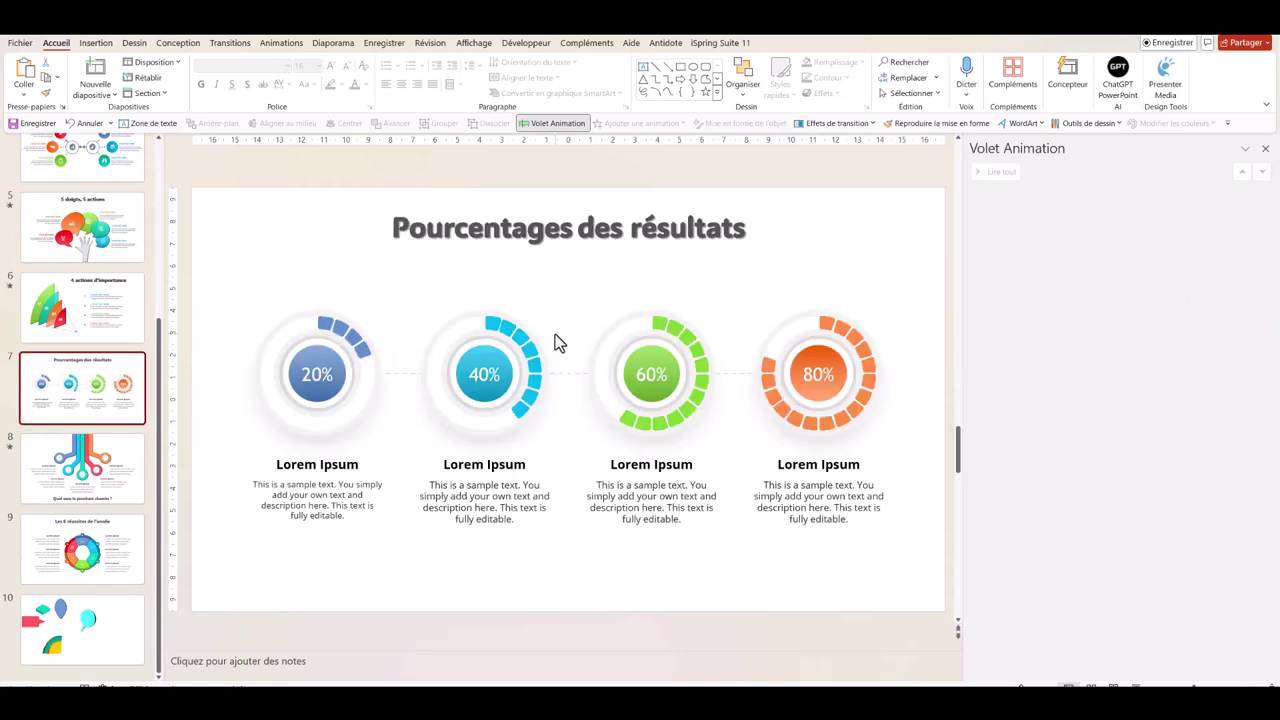
pyautogui.click(88, 445)
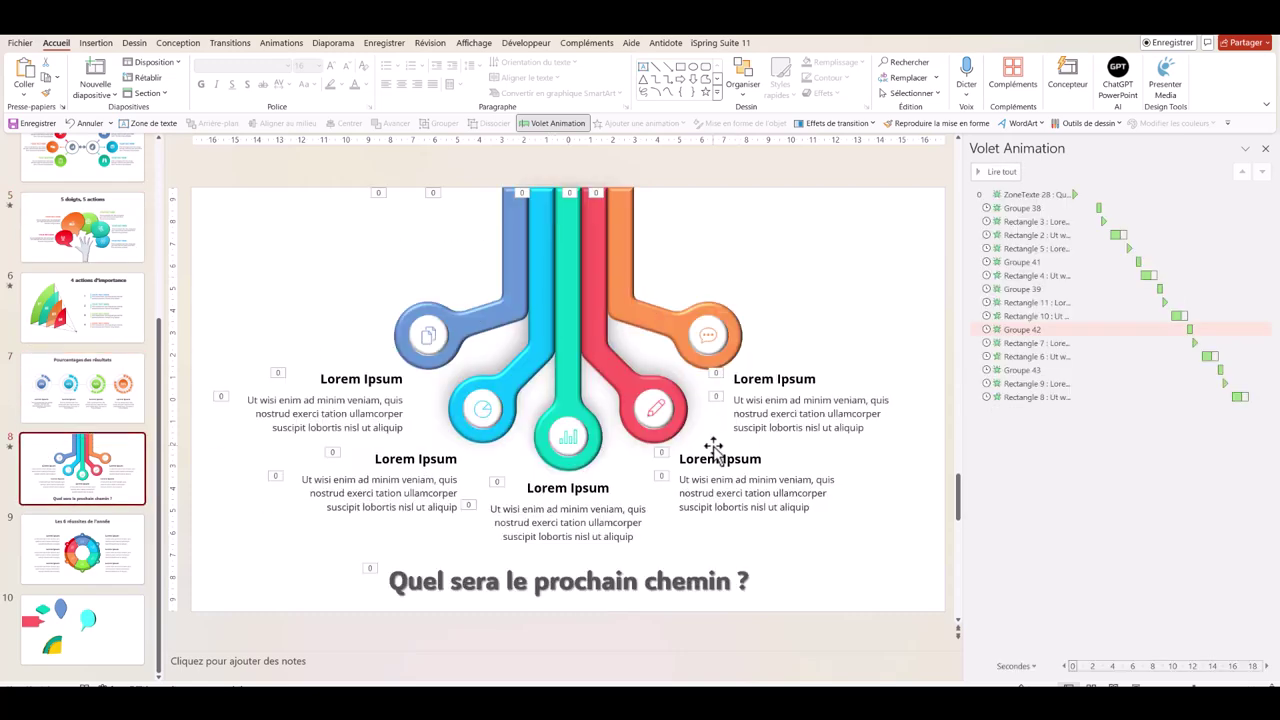
pyautogui.click(47, 547)
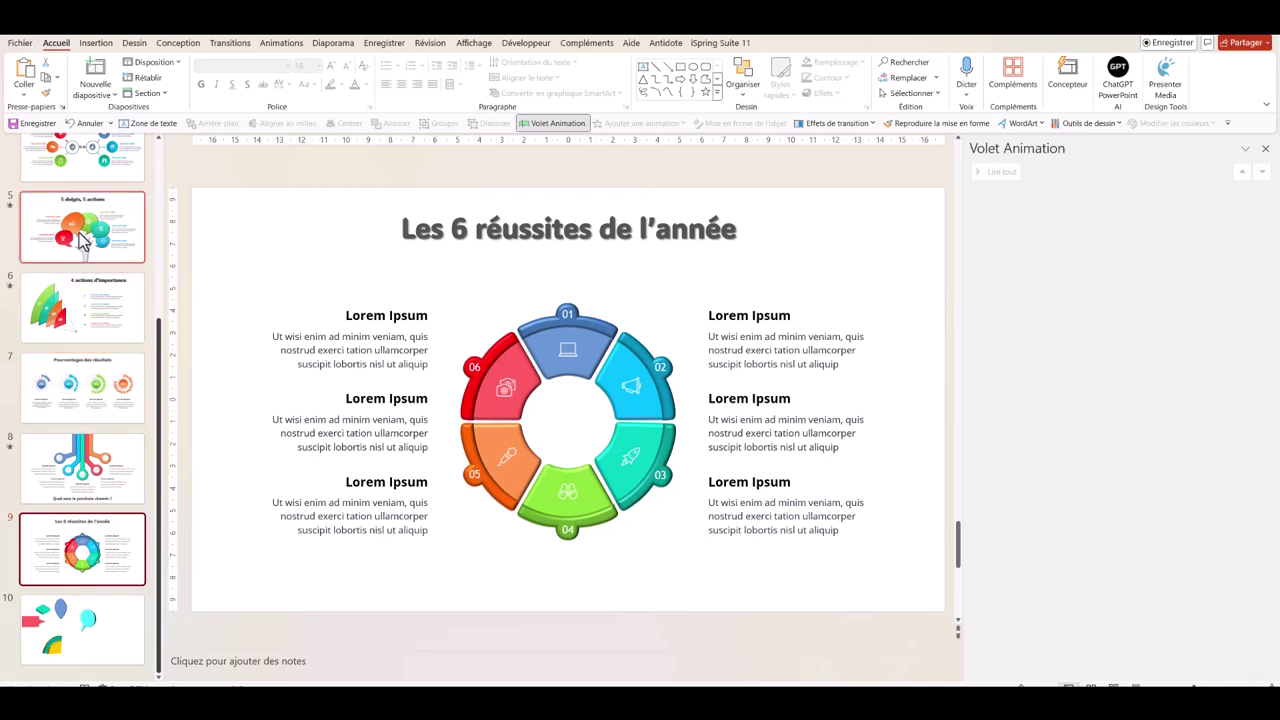
pyautogui.scroll(5, 82, 250)
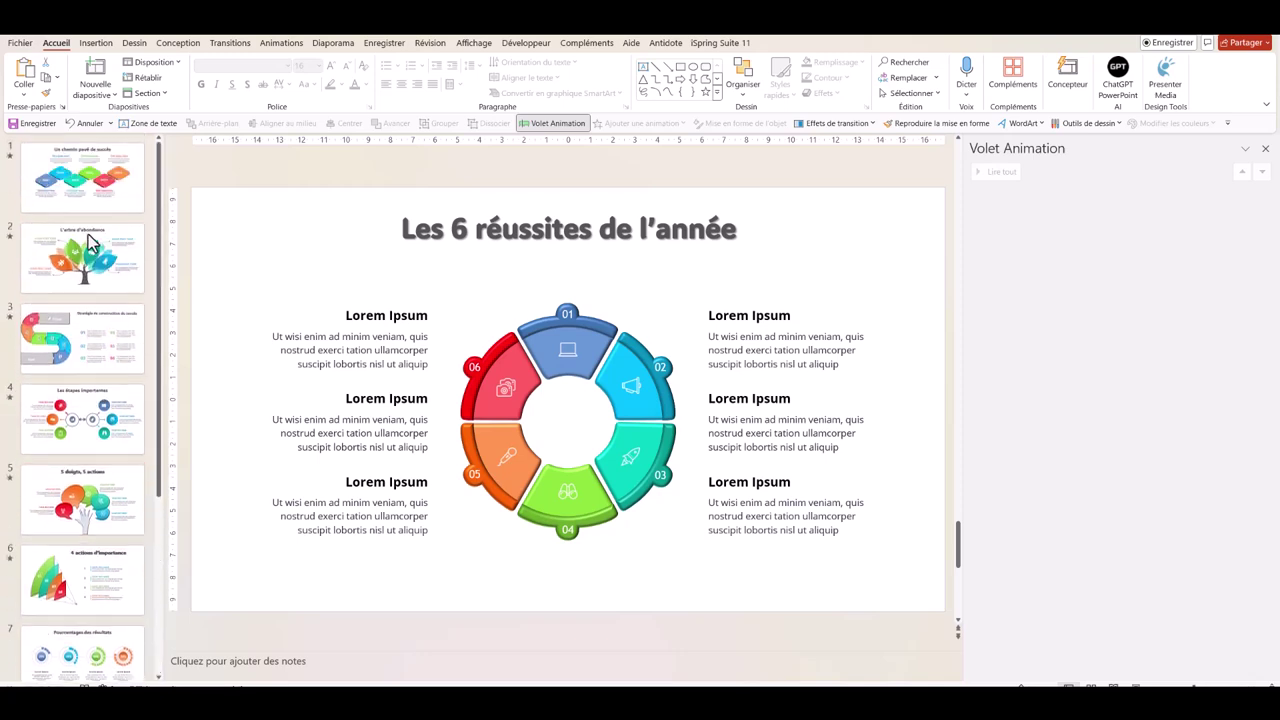
# Return to slide 1, play all its animations with Lire tout, then show the Conception themes
pyautogui.click(82, 170)
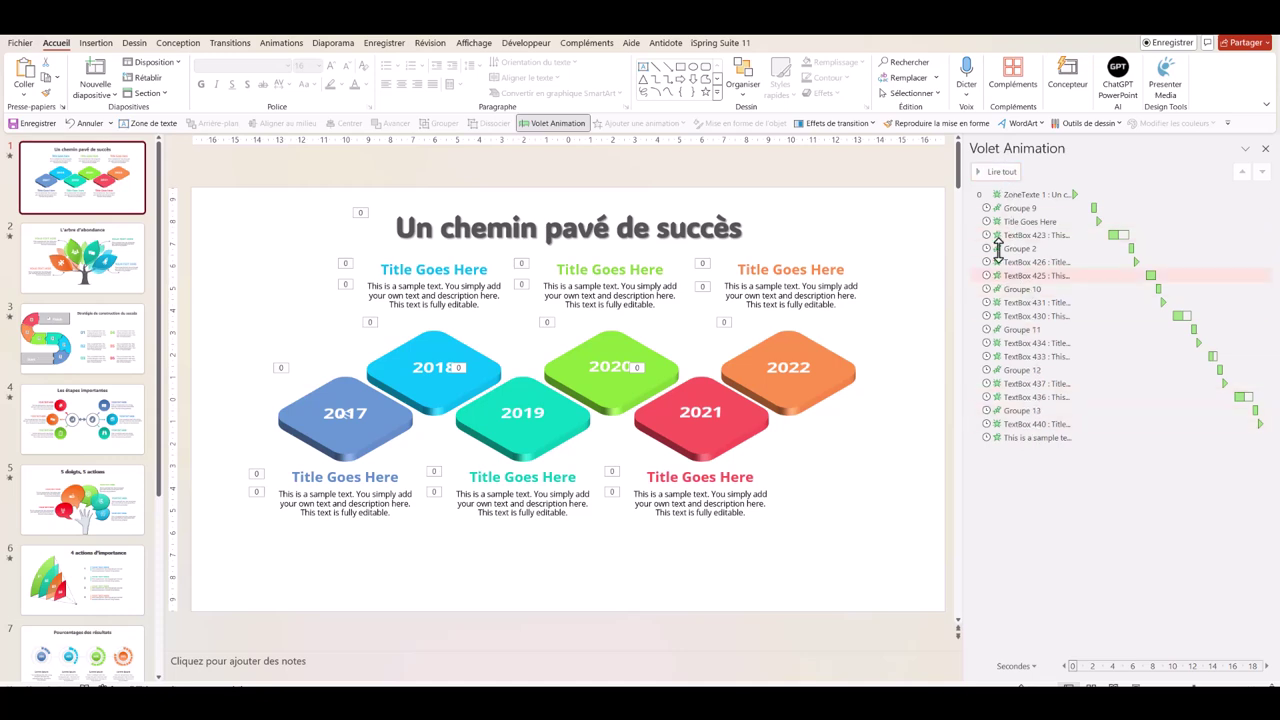
pyautogui.click(1000, 174)
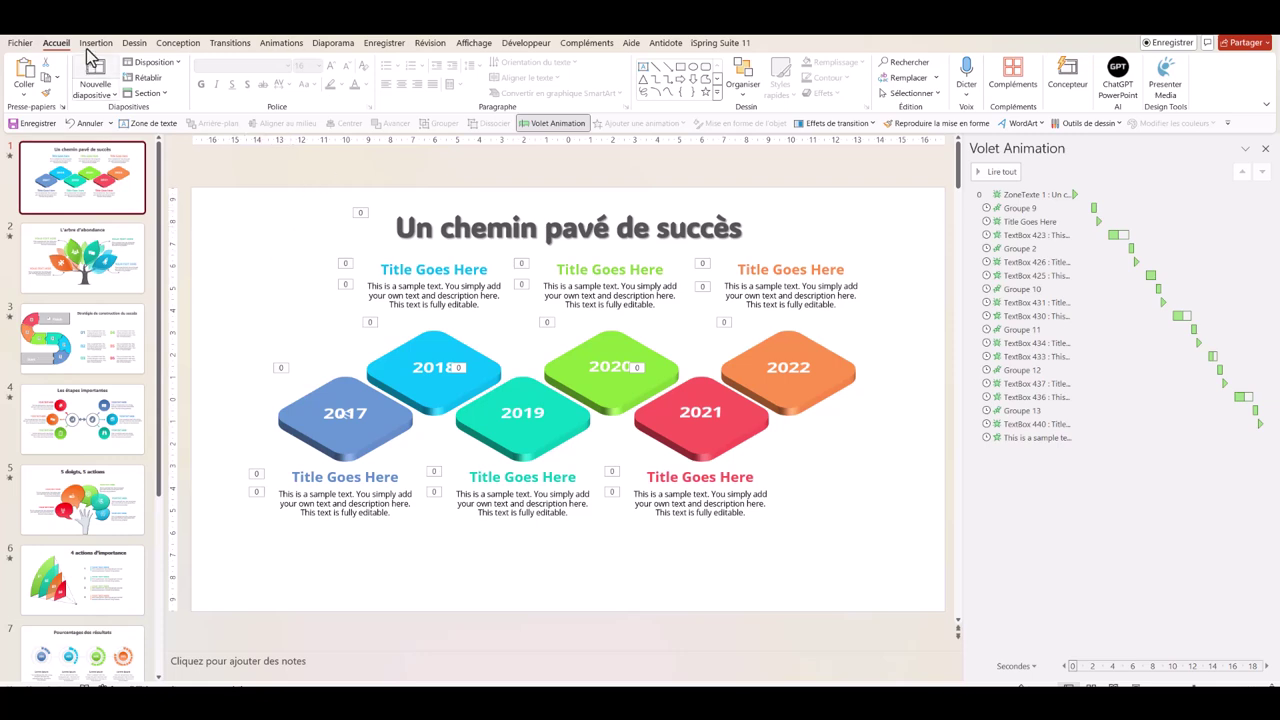
pyautogui.click(176, 44)
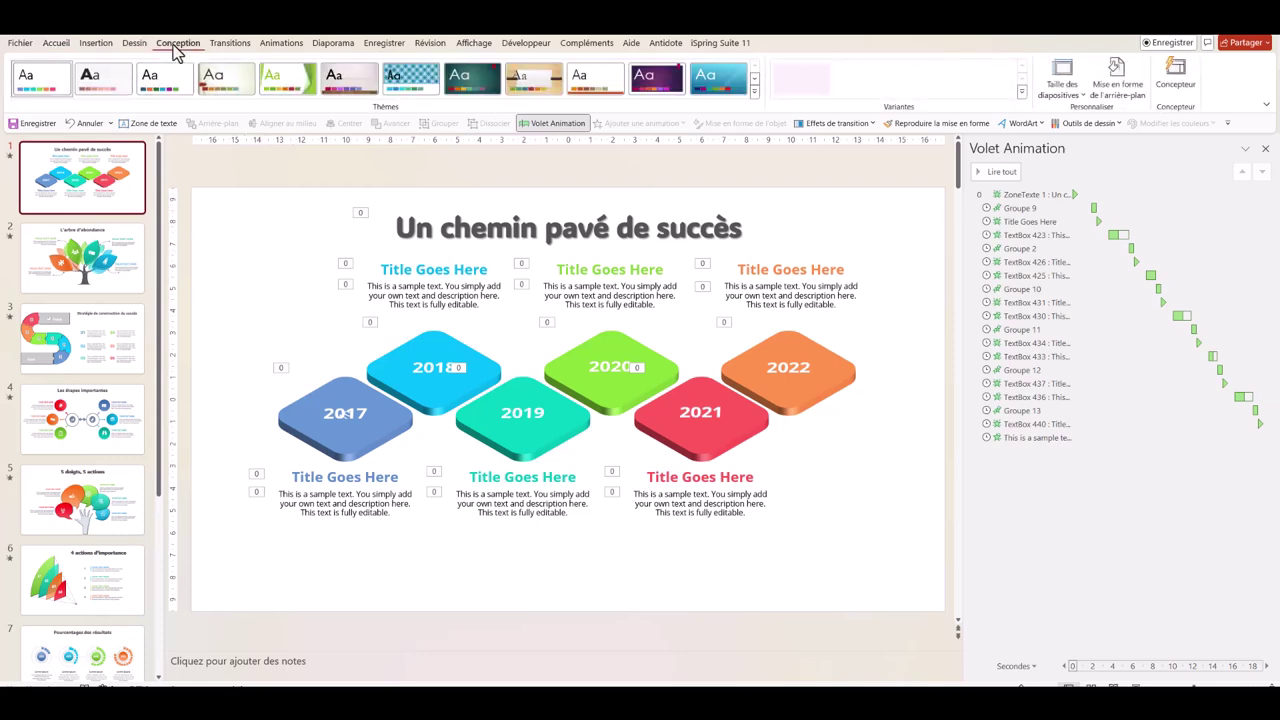
# Try the Bleu chaud colour palette, then apply a green palette to the whole deck
pyautogui.click(1021, 92)
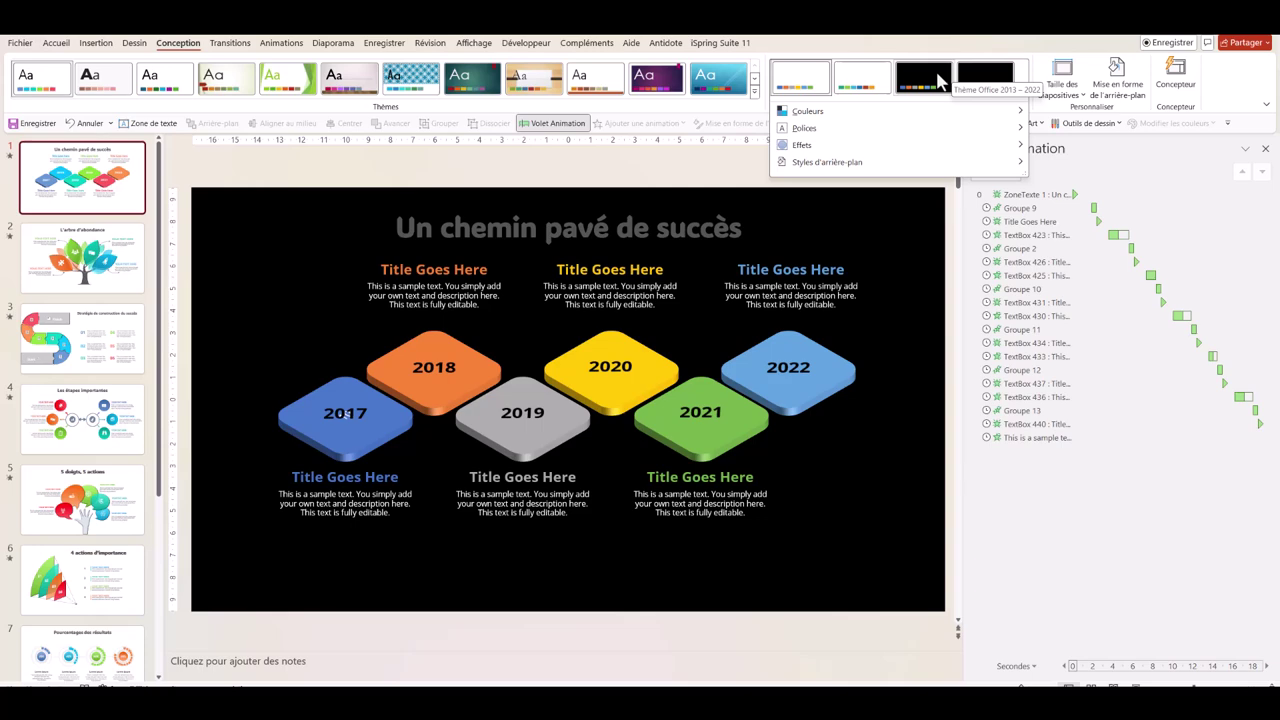
pyautogui.moveTo(808, 111)
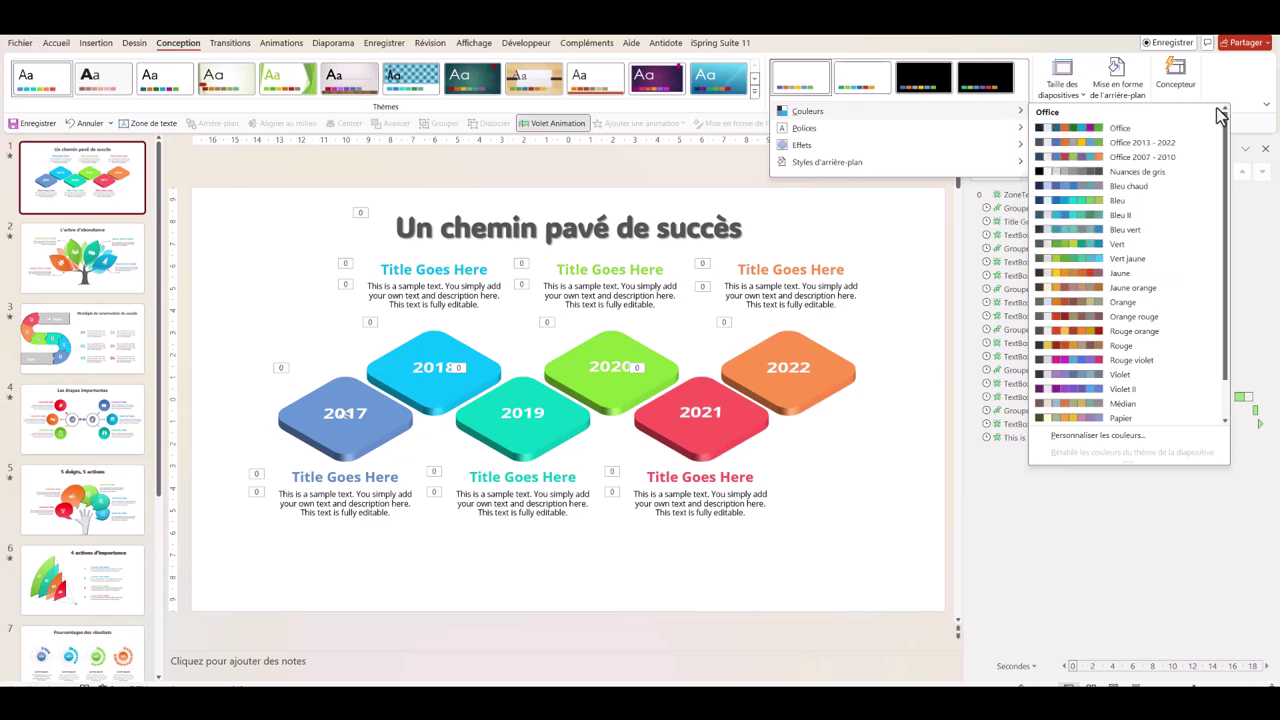
pyautogui.click(1074, 187)
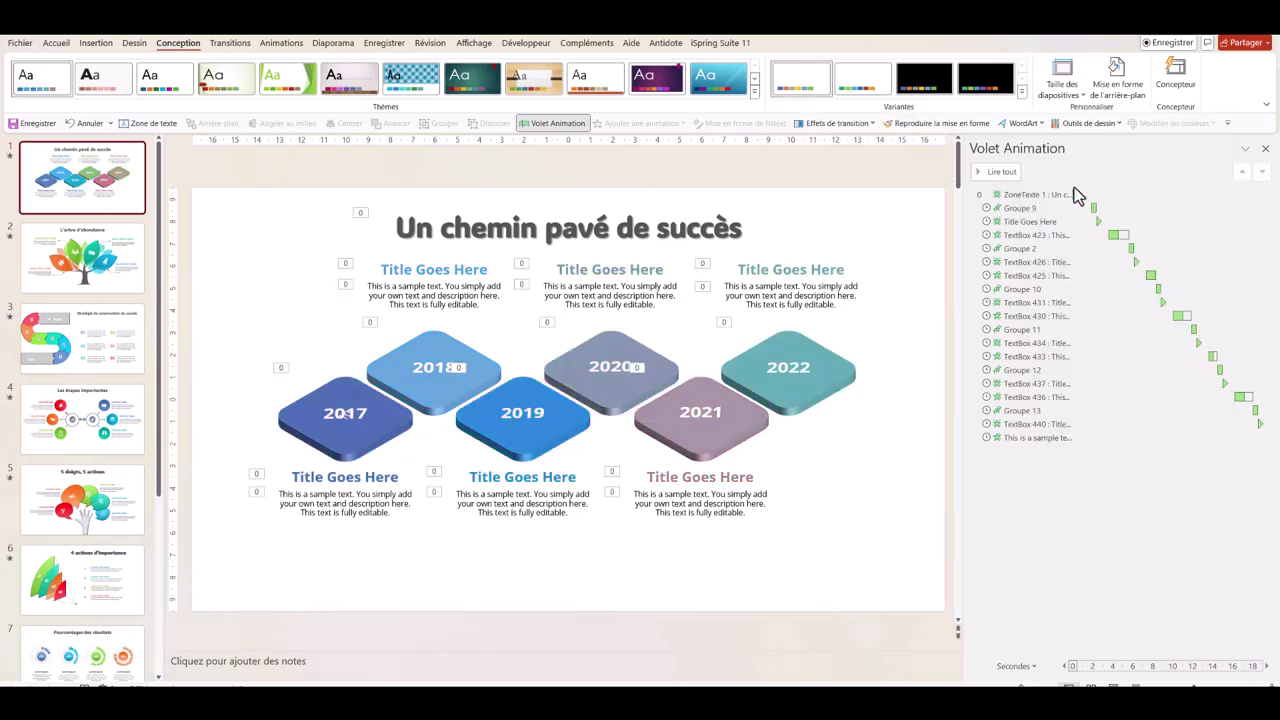
pyautogui.click(1021, 91)
pyautogui.moveTo(808, 111)
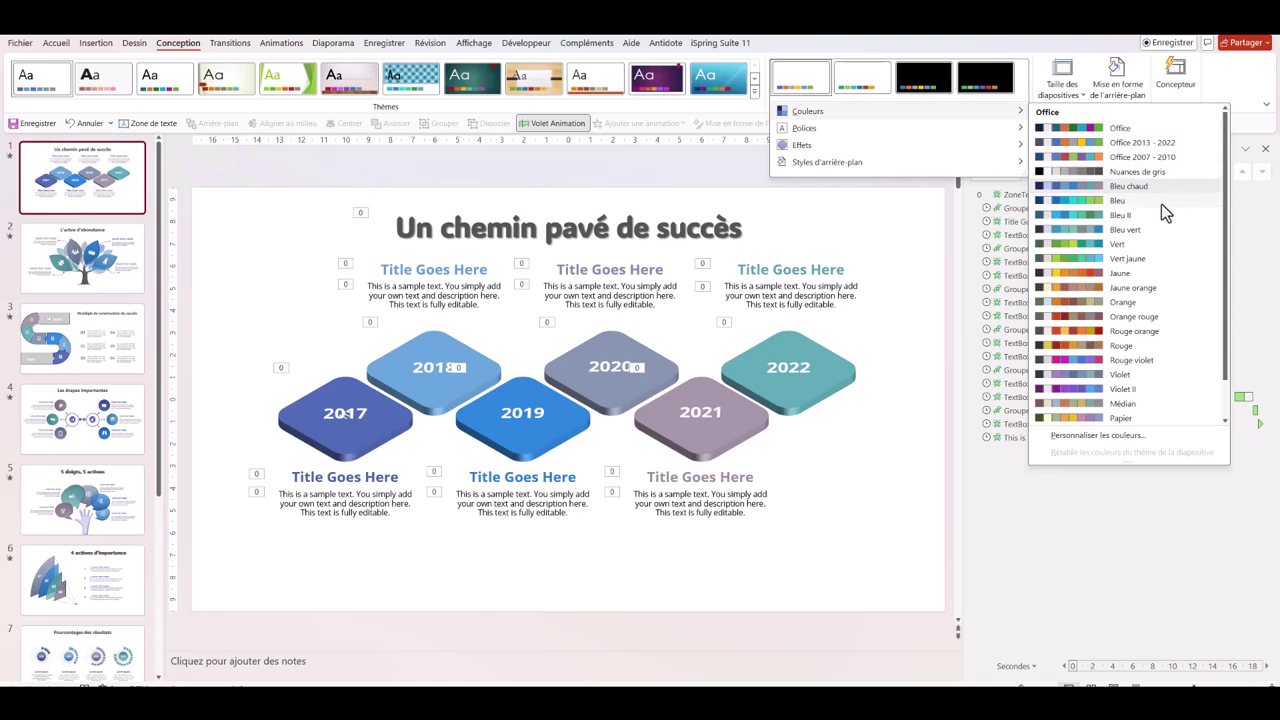
pyautogui.click(1091, 259)
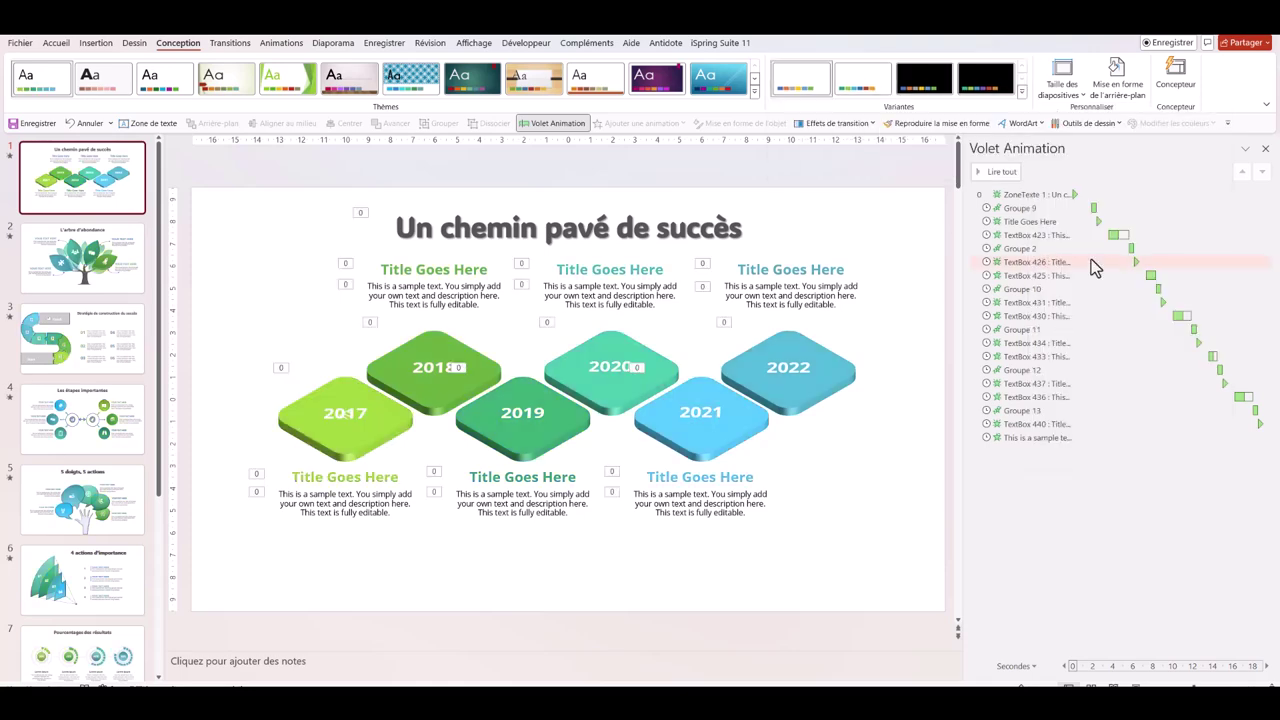
pyautogui.moveTo(1091, 259); pyautogui.dragTo(1052, 220)
# Browse the theme font choices and the background styles in Variantes
pyautogui.click(1021, 91)
pyautogui.moveTo(804, 128)
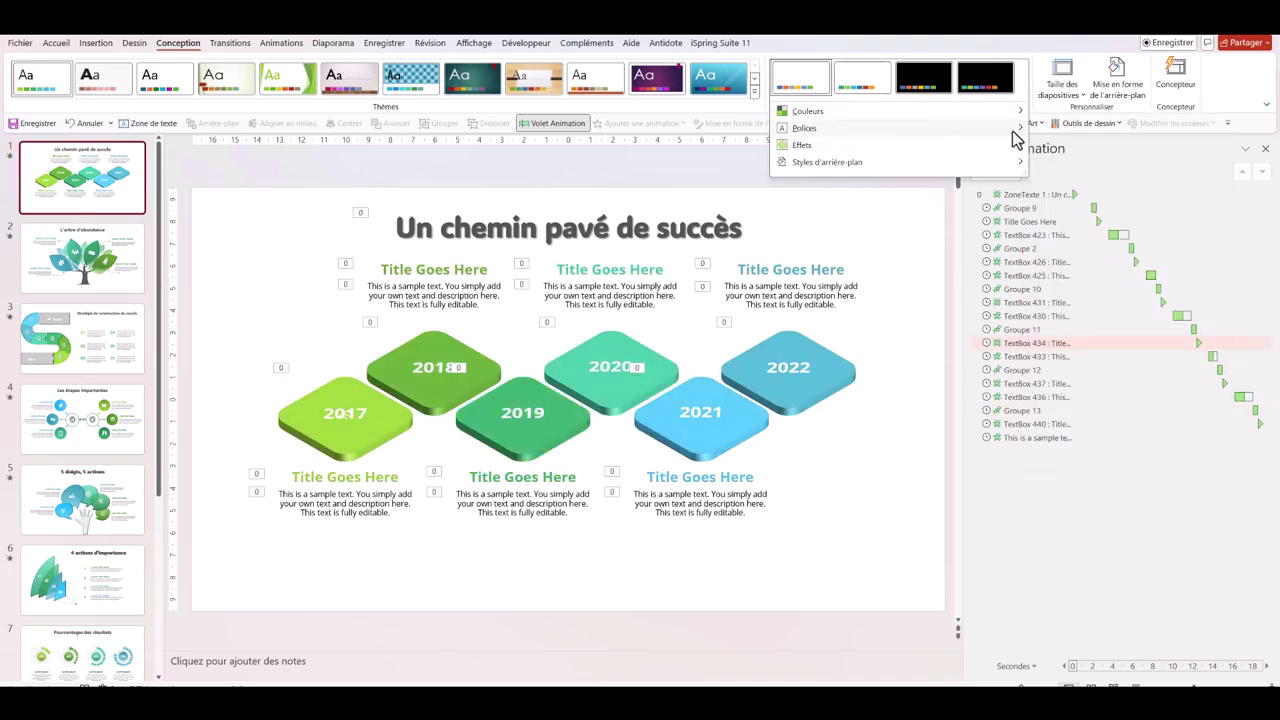
pyautogui.moveTo(900, 128)
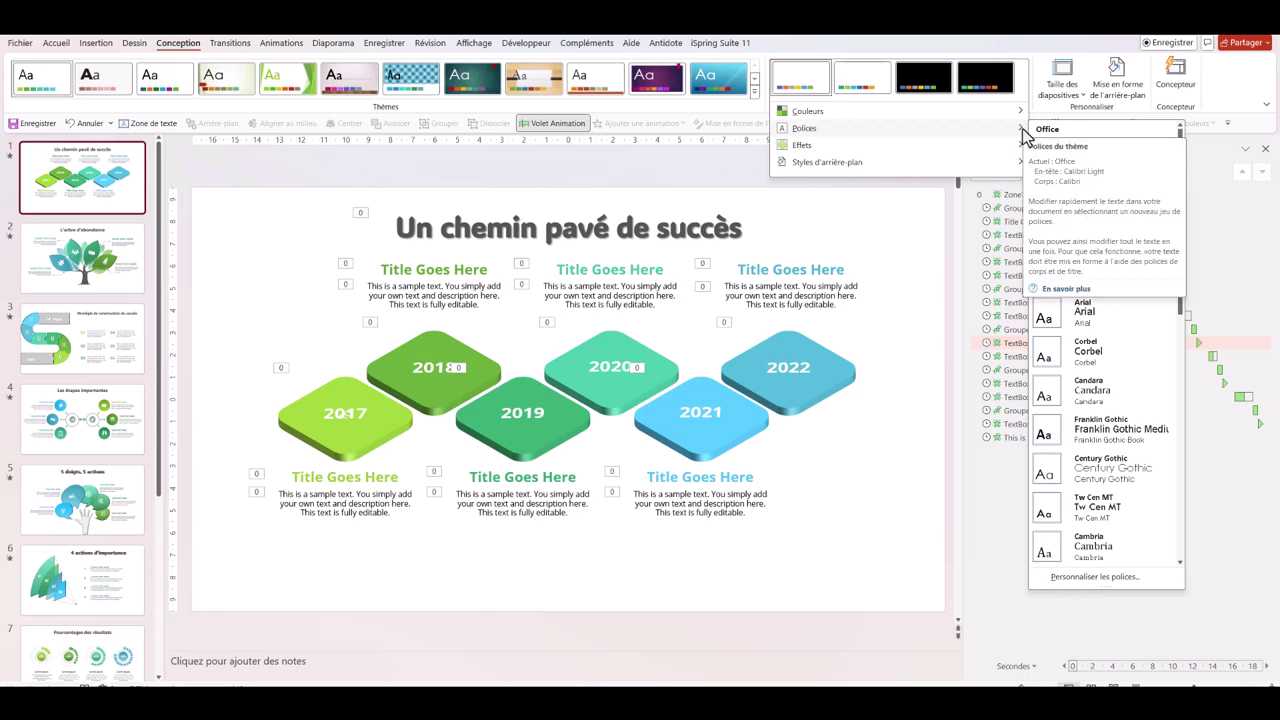
pyautogui.click(1026, 95)
pyautogui.click(1026, 95)
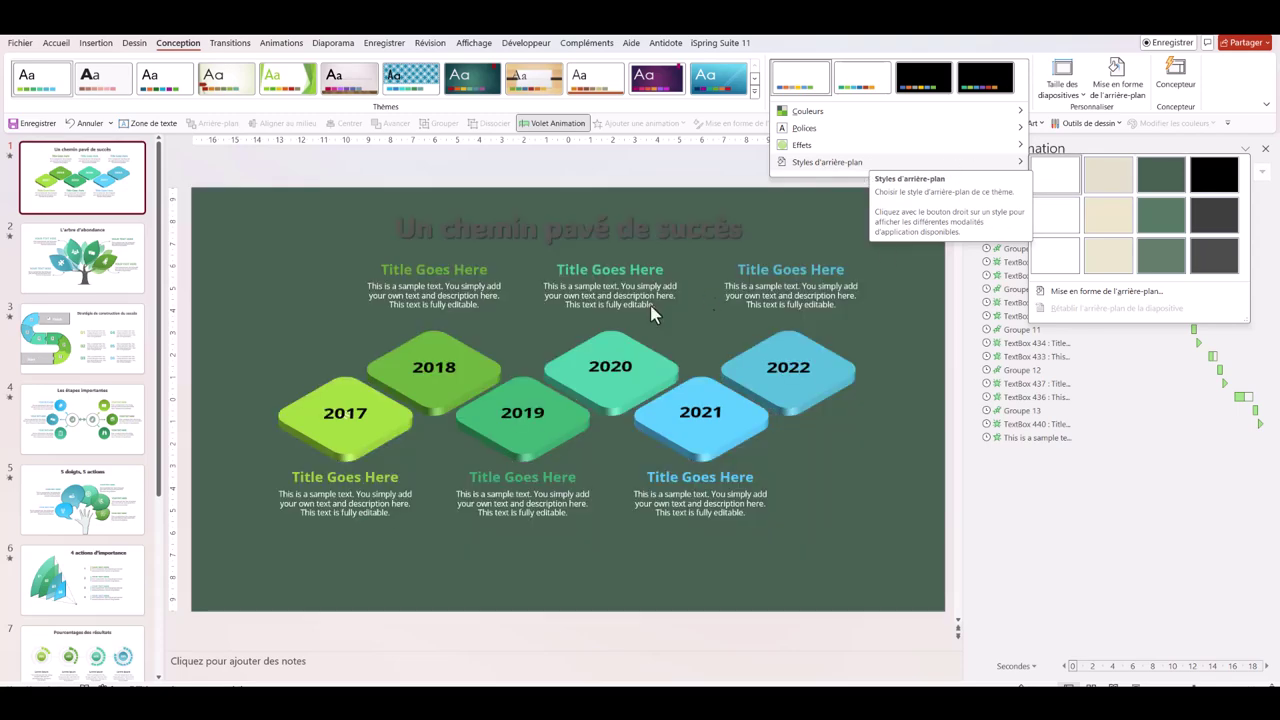
# Dismiss the background styles unchanged and add a new blank slide after slide 1
pyautogui.click(556, 189)
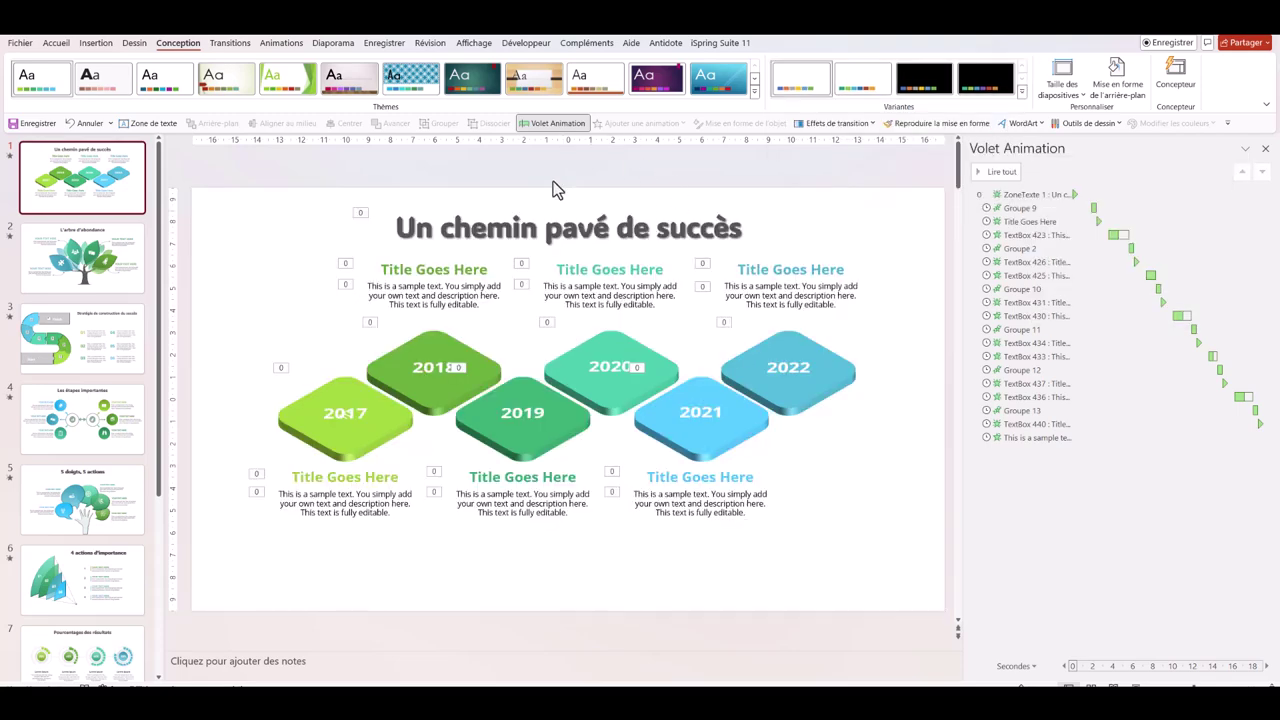
pyautogui.click(287, 261)
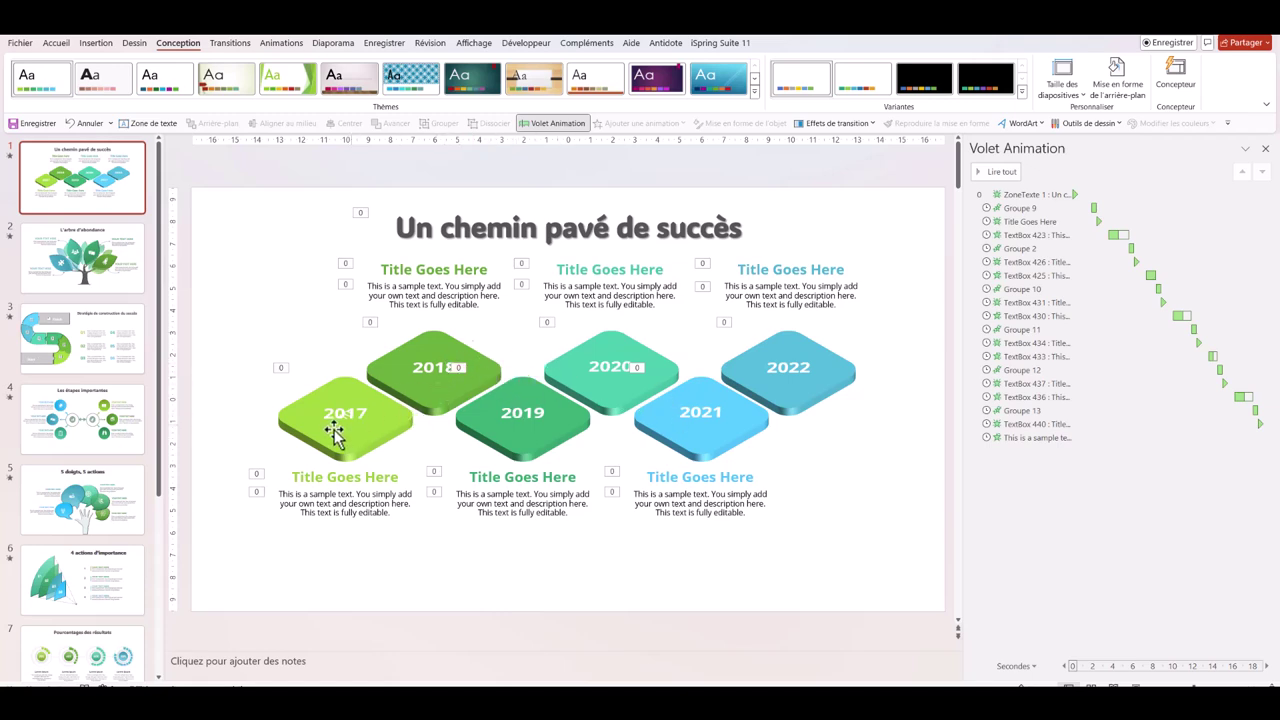
pyautogui.click(90, 174)
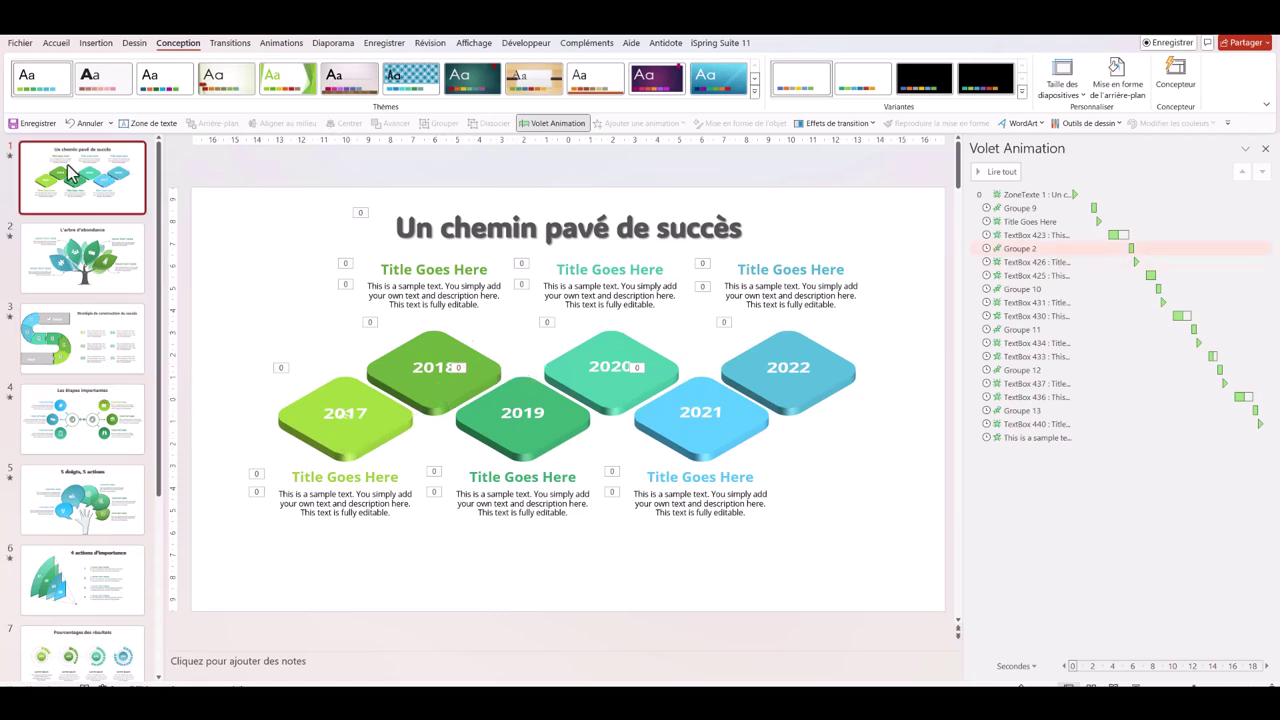
pyautogui.press('Return')
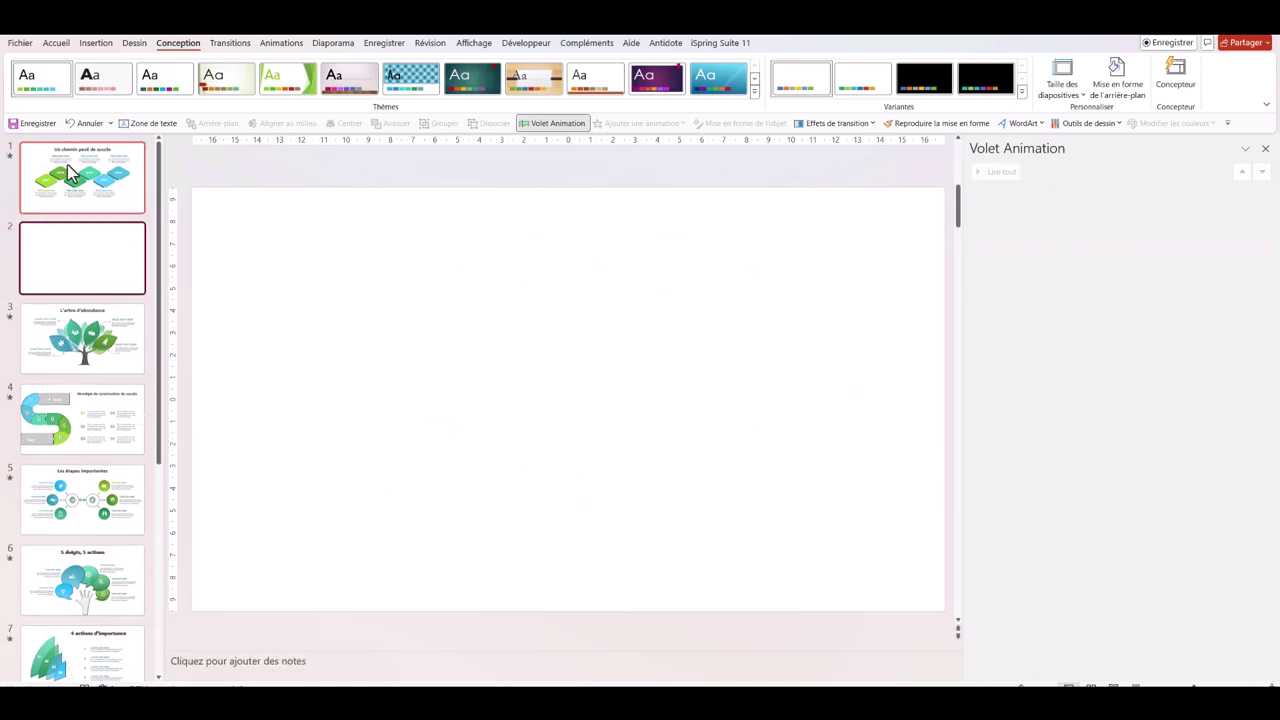
# Bring up the Insertion shapes gallery
pyautogui.click(52, 44)
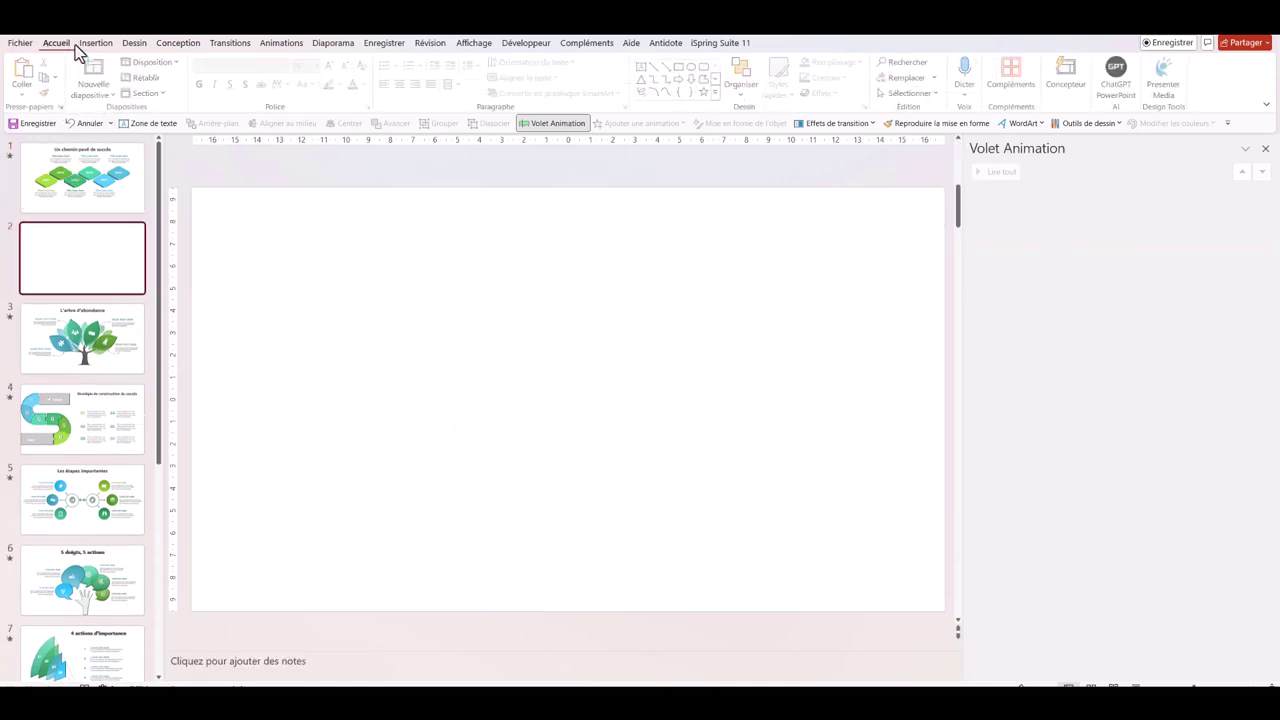
pyautogui.click(94, 43)
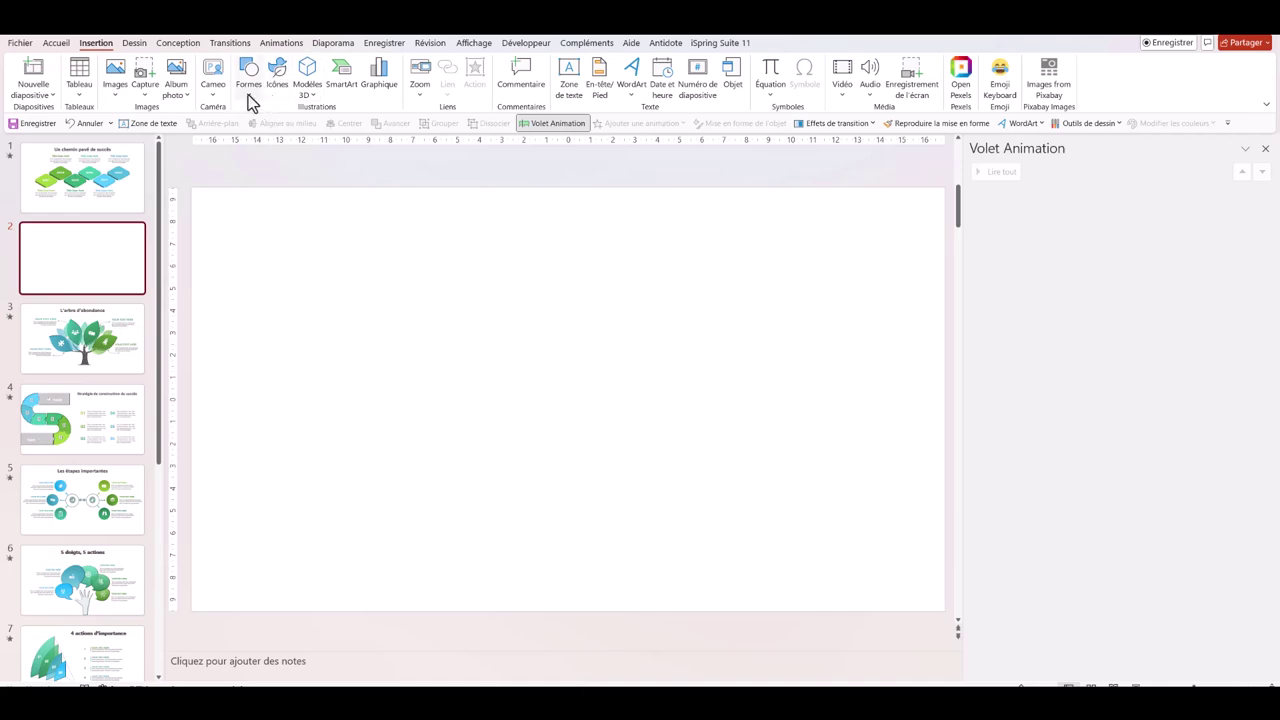
pyautogui.click(249, 88)
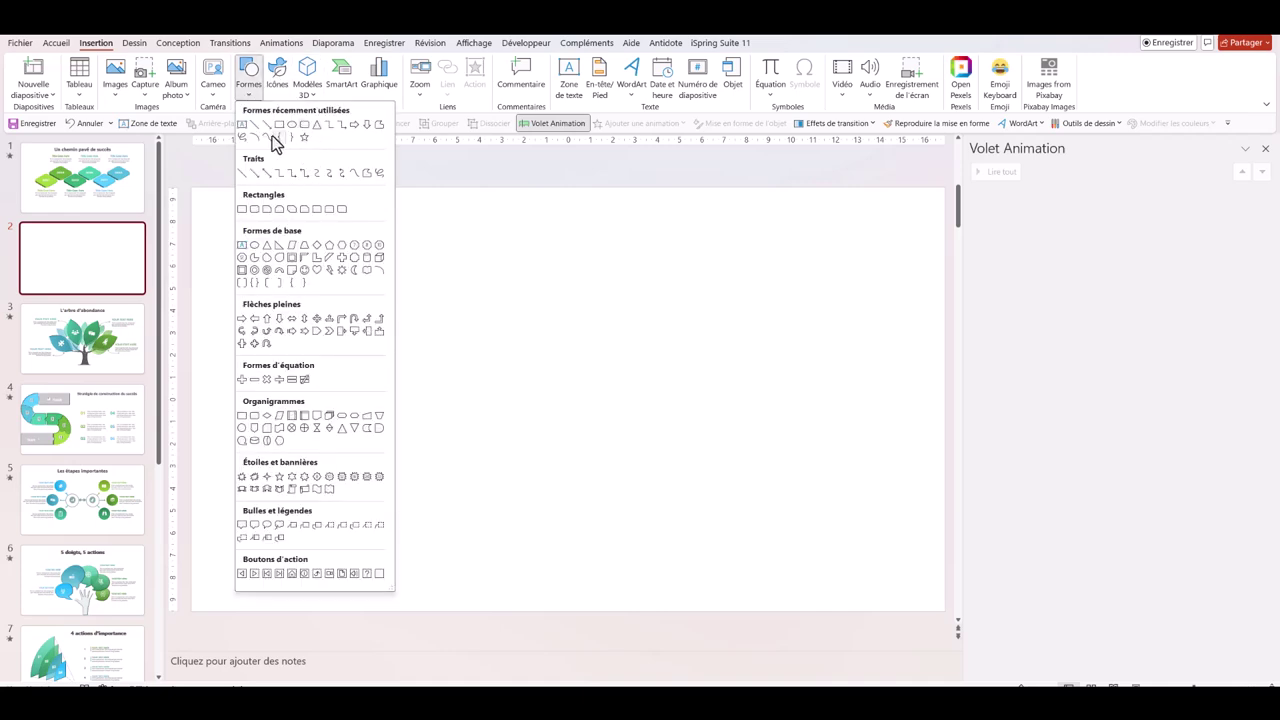
# Draw a green rounded square on the blank slide and open its Format Shape fill options
pyautogui.click(329, 172)
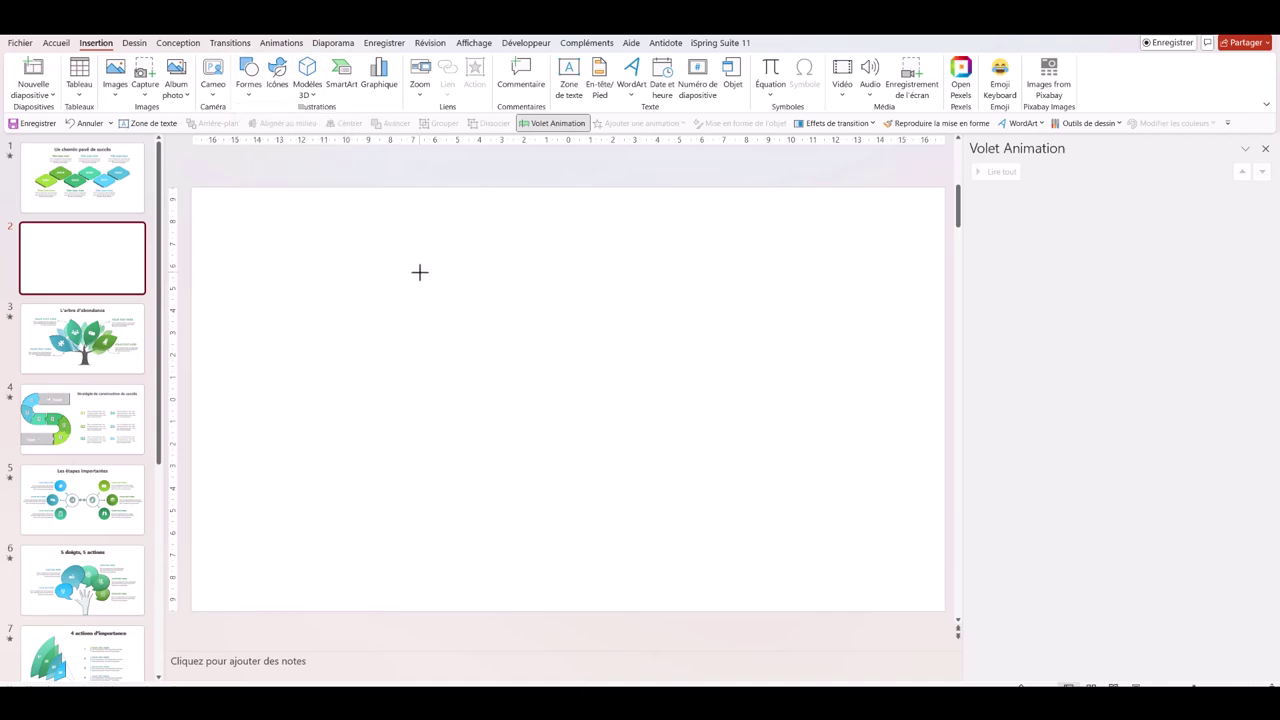
pyautogui.moveTo(409, 251)
pyautogui.mouseDown()
pyautogui.moveTo(412, 277)
pyautogui.moveTo(464, 303)
pyautogui.mouseUp()
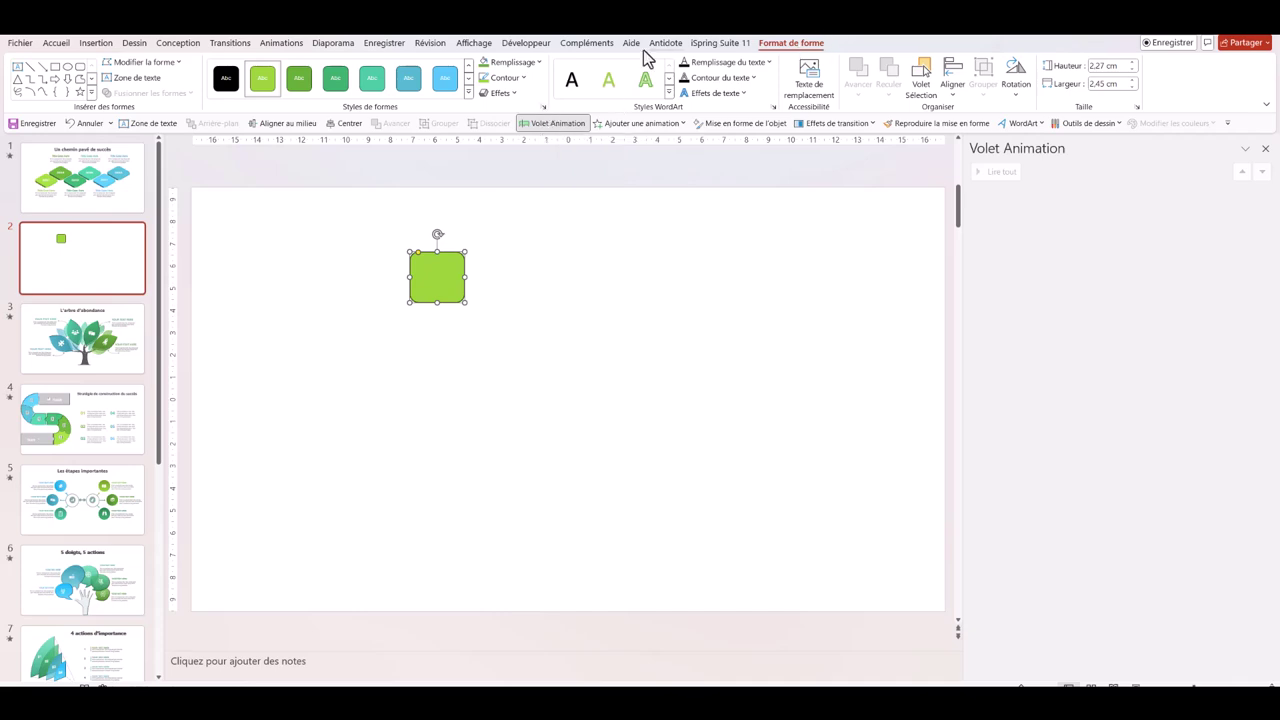
pyautogui.click(543, 107)
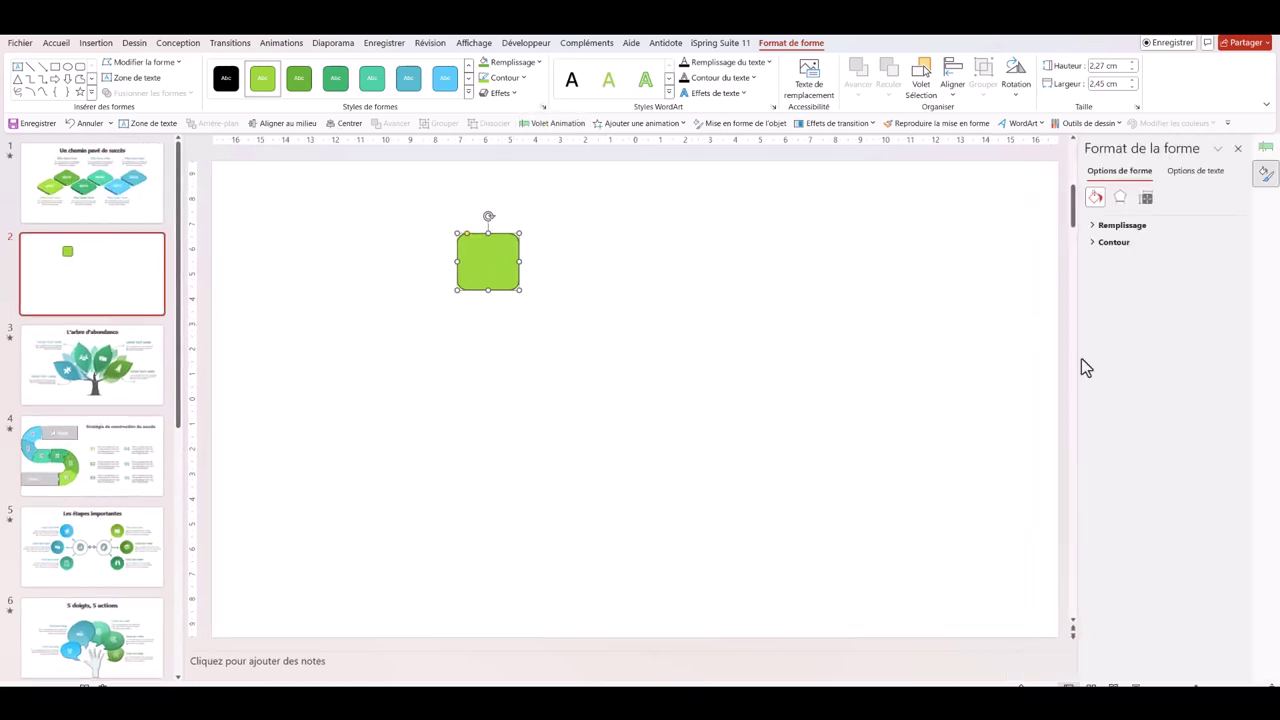
pyautogui.click(1090, 227)
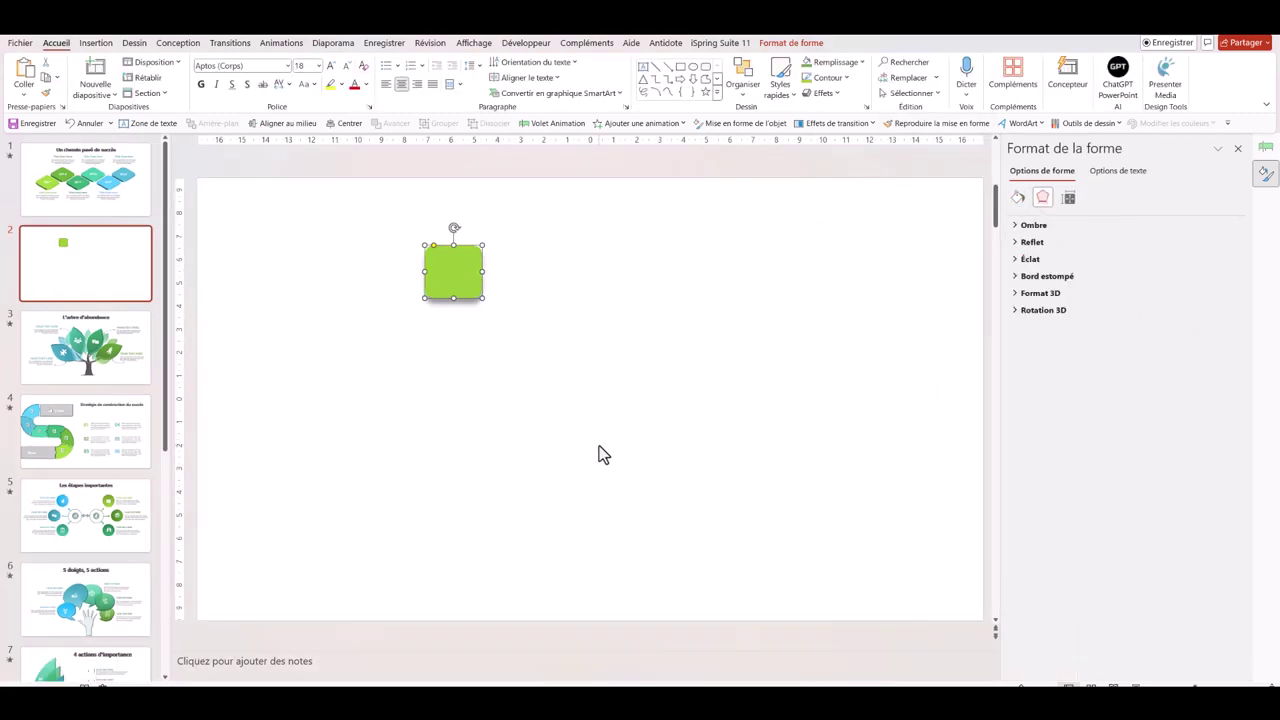
# Set the square's top and bottom bevel widths to 6 pt
pyautogui.click(1030, 294)
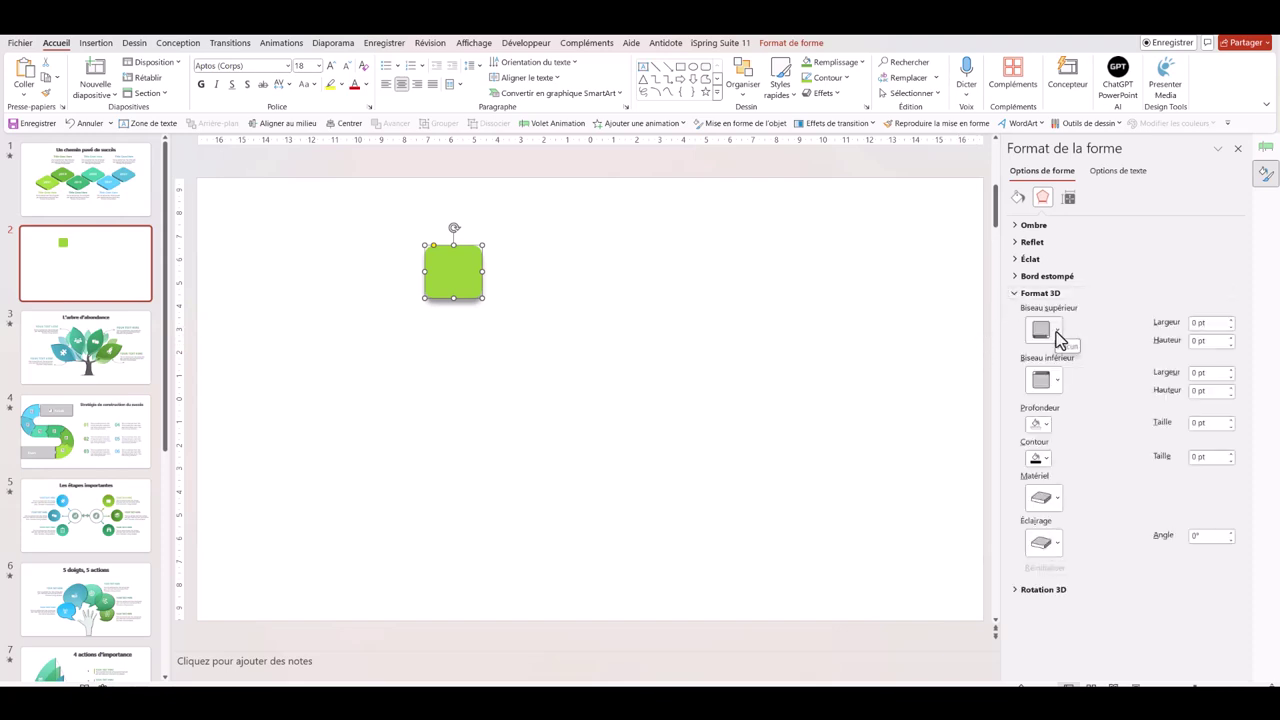
pyautogui.click(1195, 332)
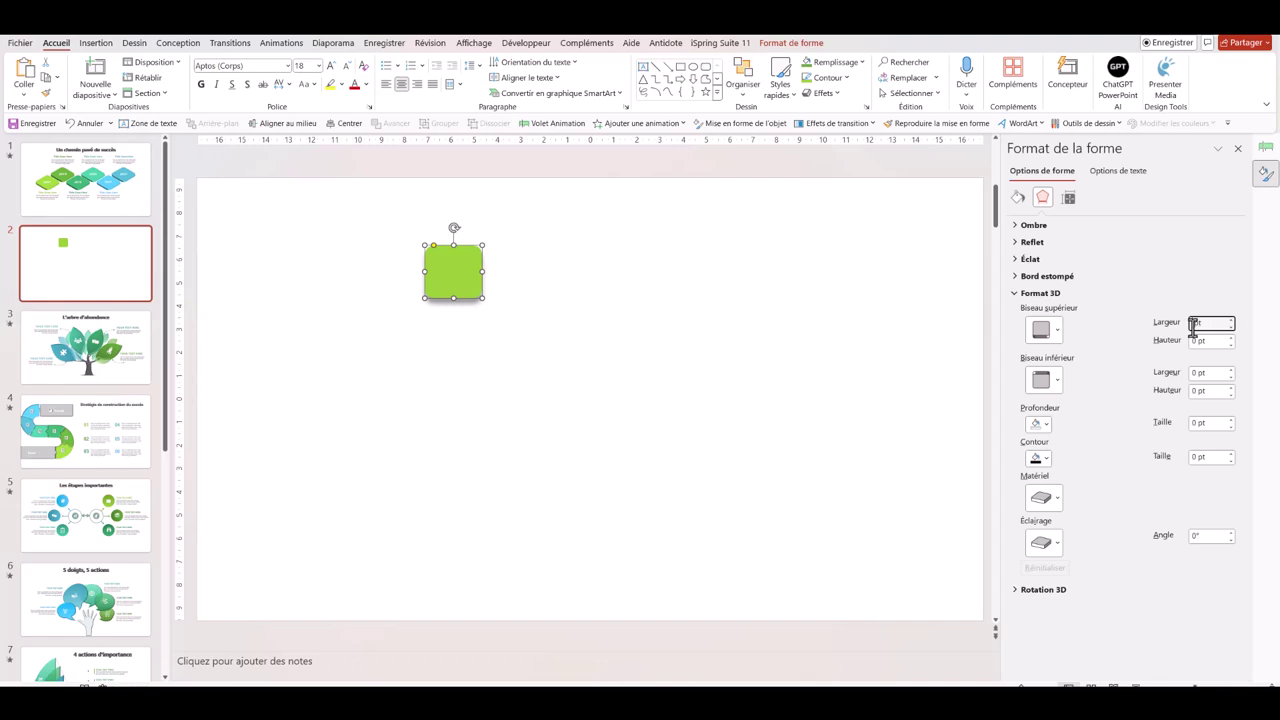
pyautogui.write('6')
pyautogui.press('Return')
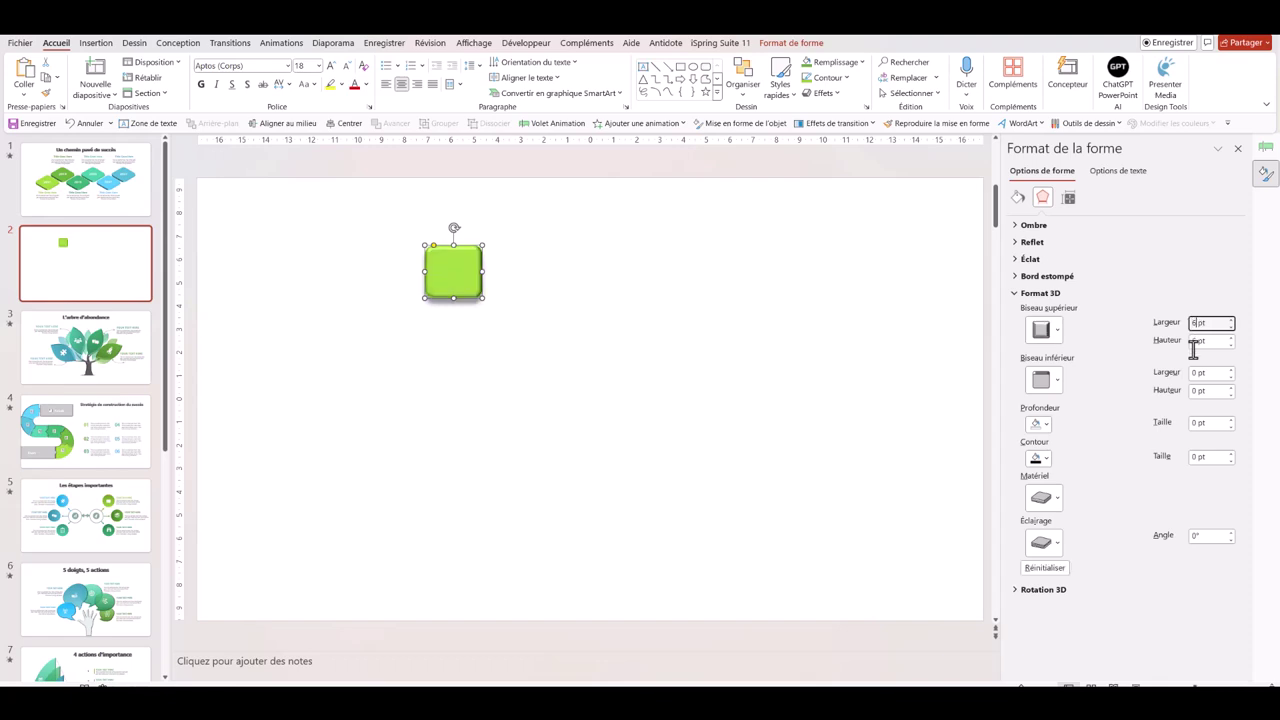
pyautogui.click(1200, 372)
pyautogui.write('6')
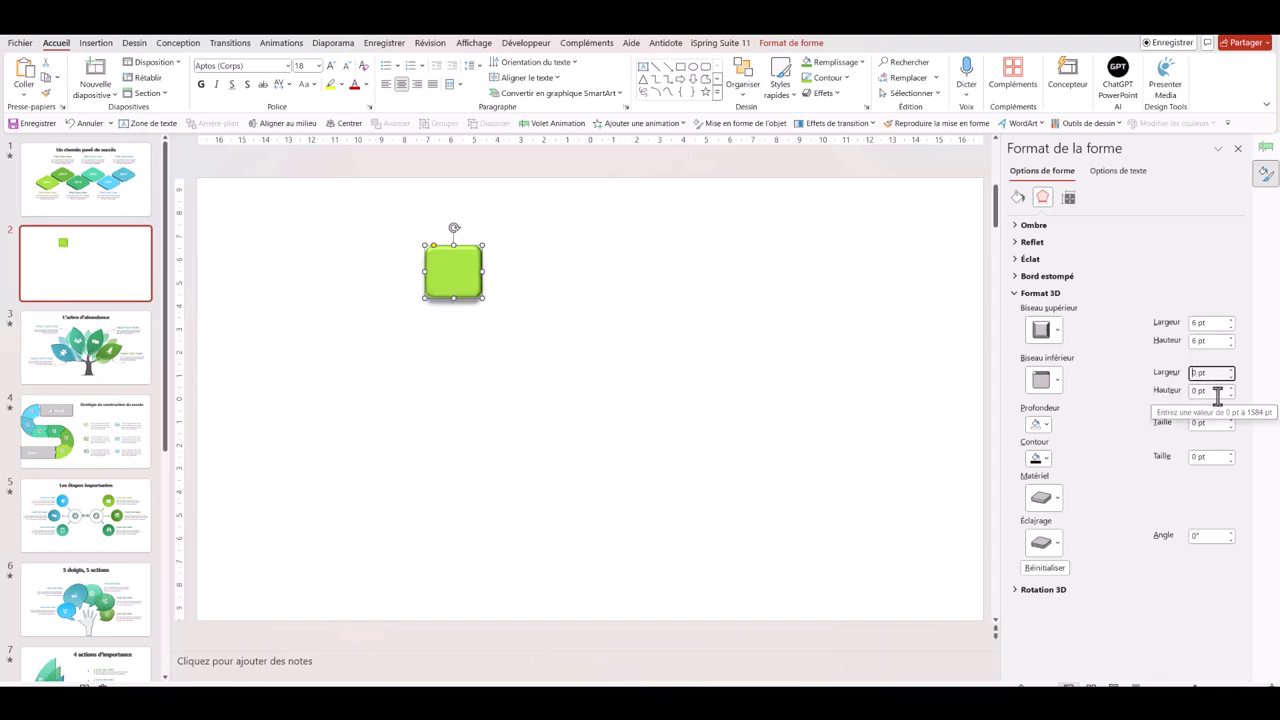
pyautogui.write('27,5')
pyautogui.press('Return')
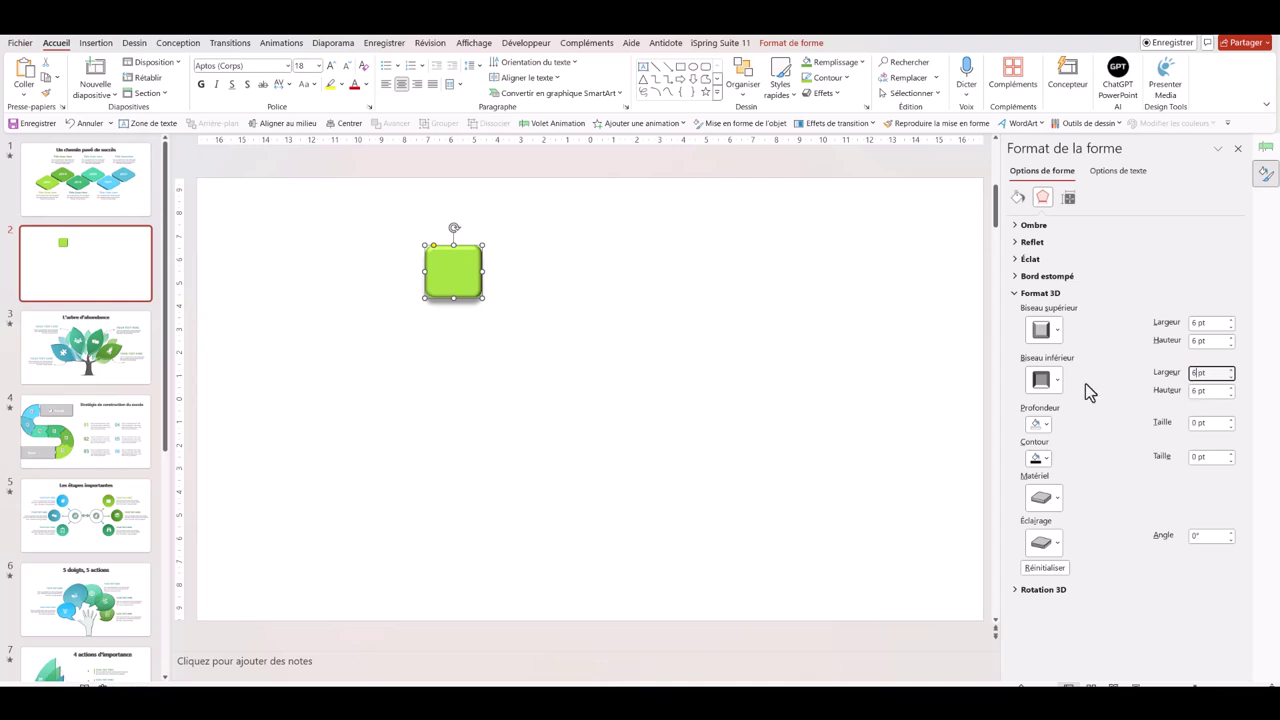
# Apply a perspective 3D rotation preset to tilt the square into a cube
pyautogui.click(1022, 591)
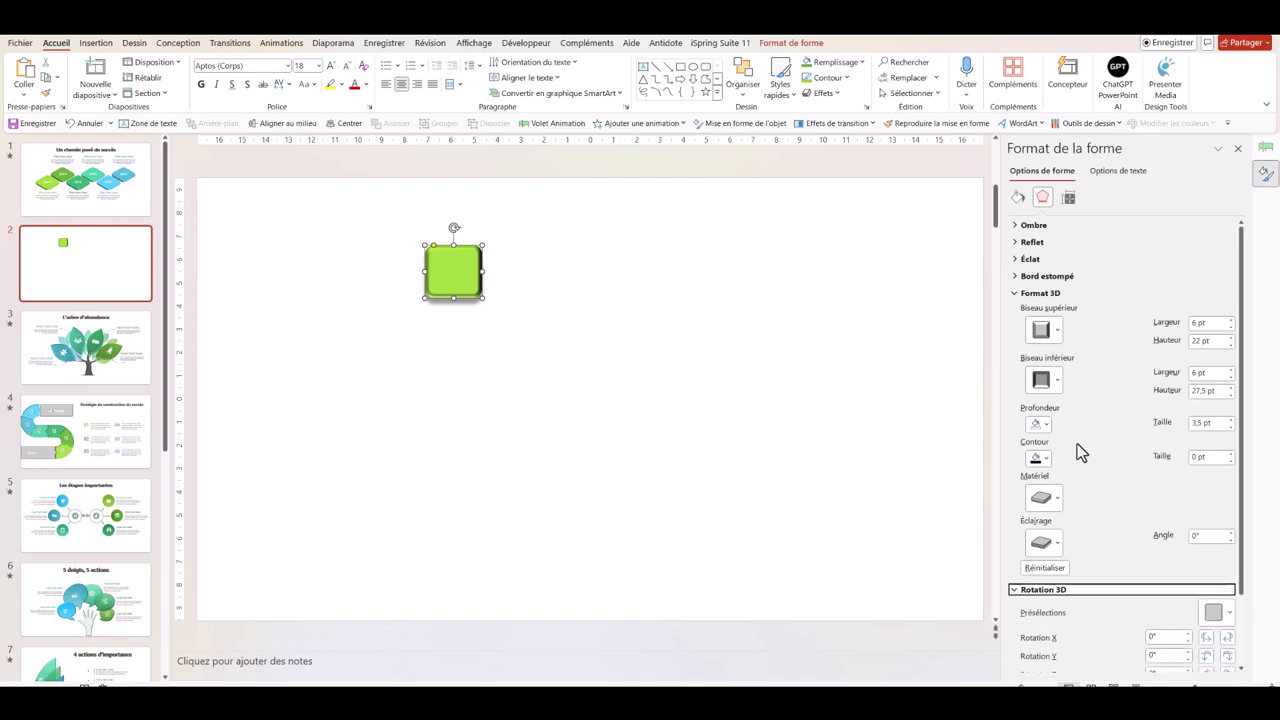
pyautogui.scroll(-2, 1080, 452)
pyautogui.click(1215, 528)
pyautogui.click(1226, 264)
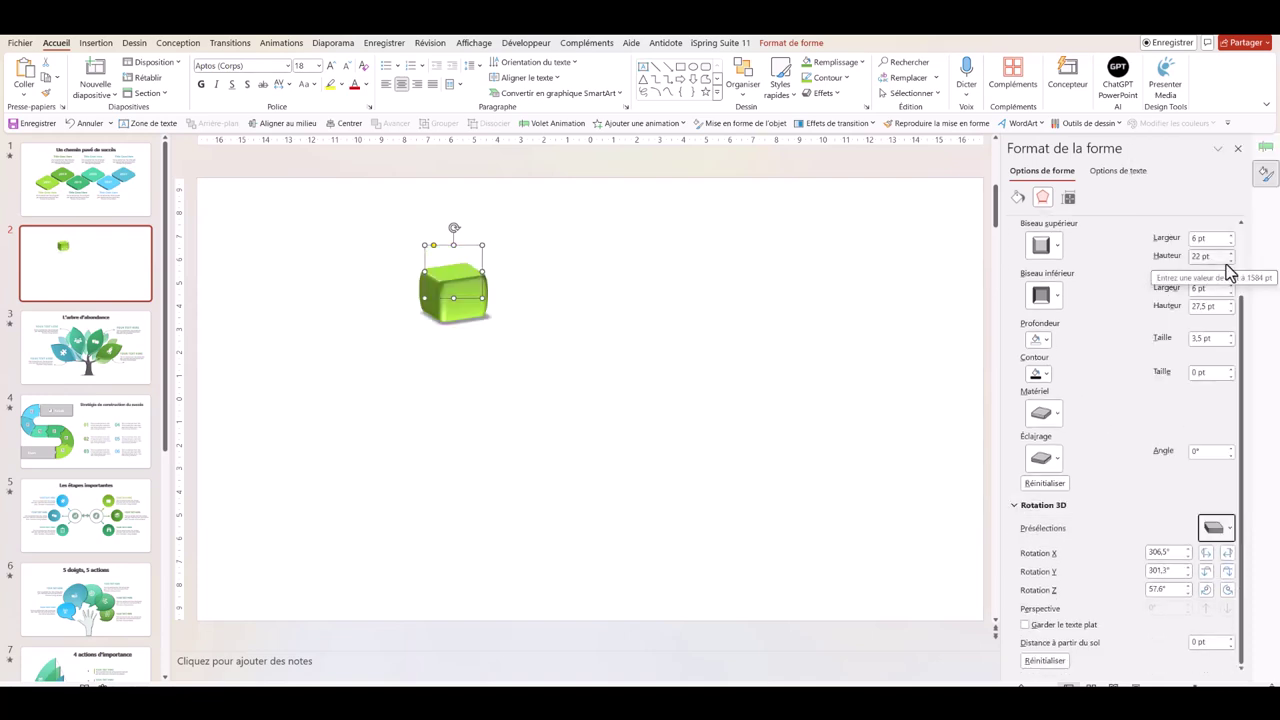
pyautogui.click(658, 427)
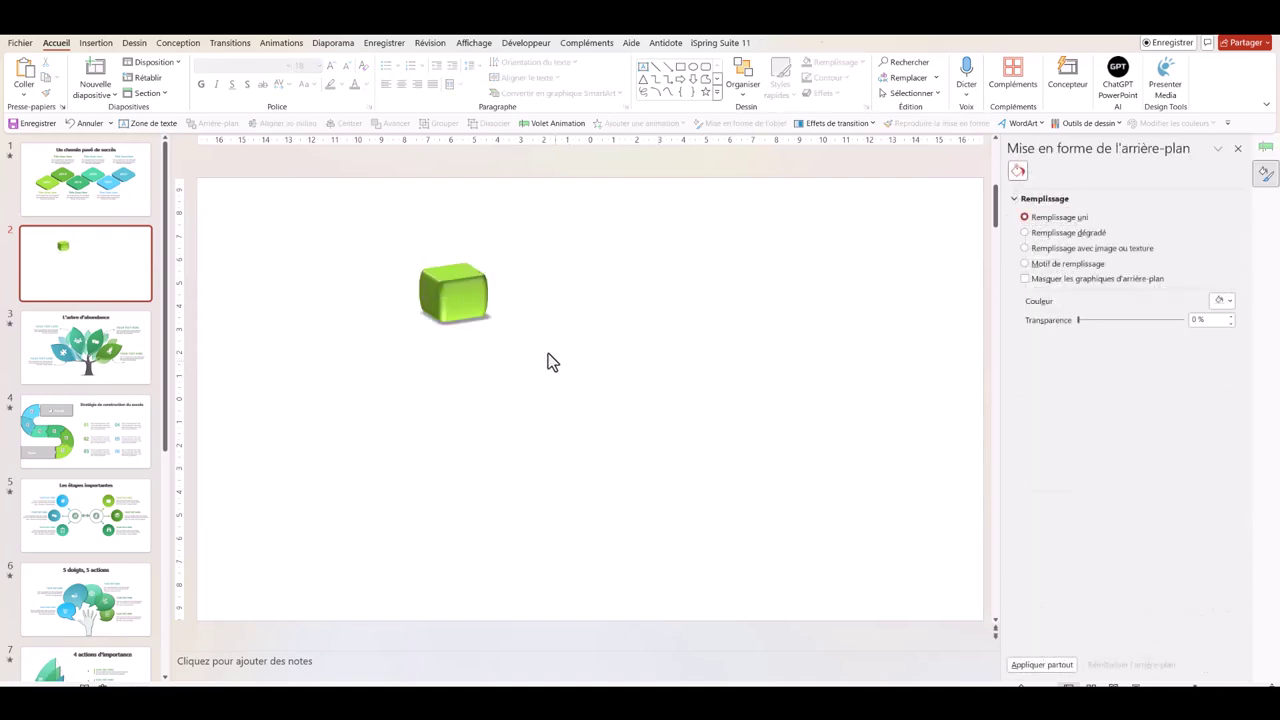
# Lower the cube's top bevel height to 0 pt and reduce the bottom bevel height
pyautogui.click(470, 300)
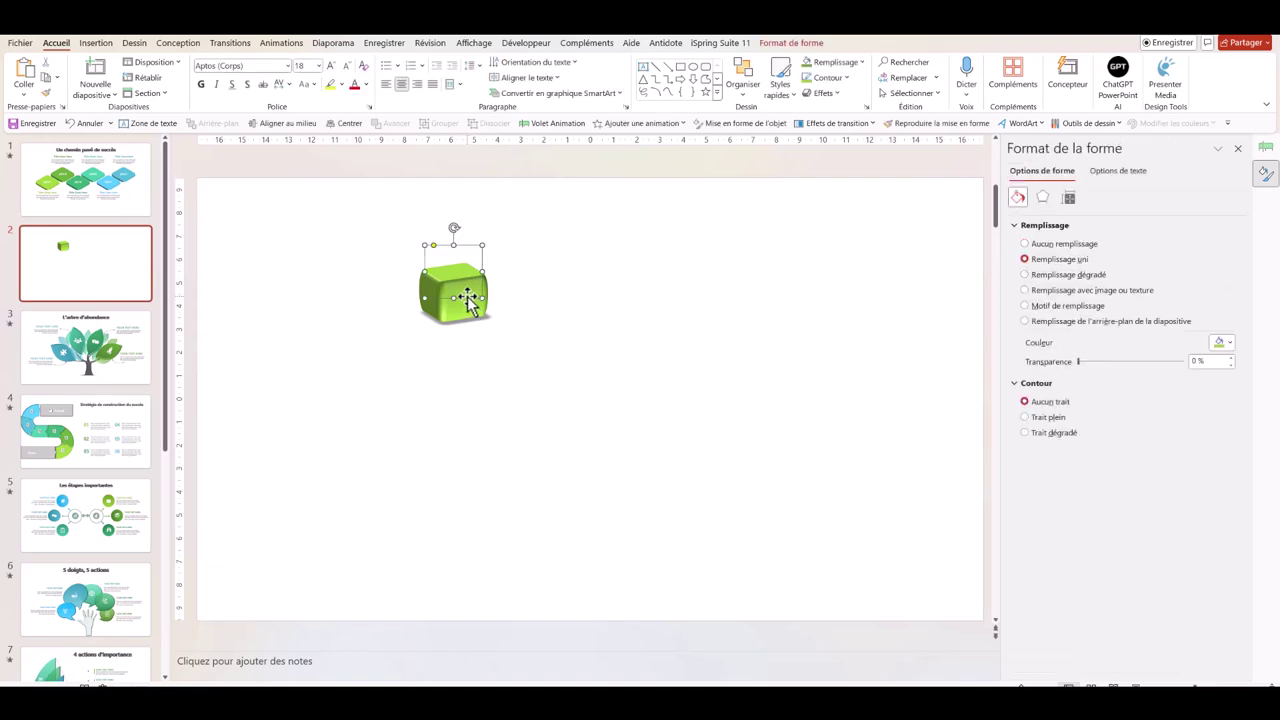
pyautogui.click(1043, 198)
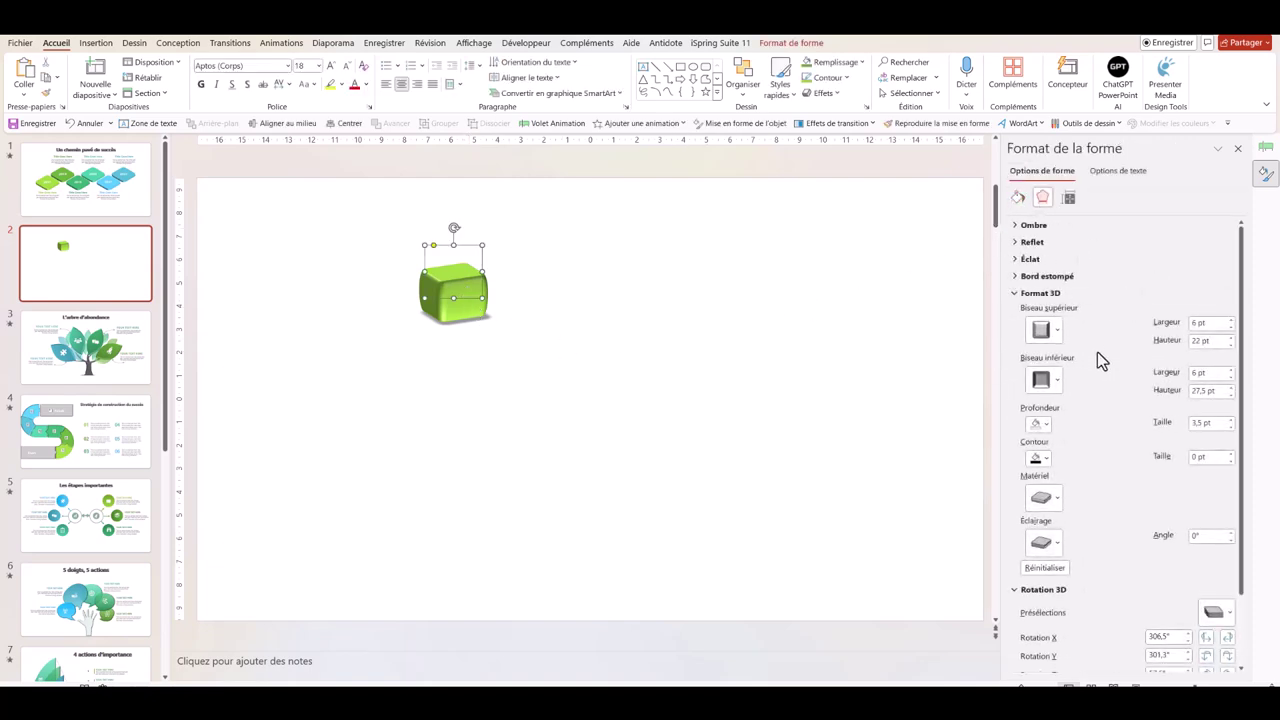
pyautogui.click(1231, 345)
pyautogui.click(1231, 345)
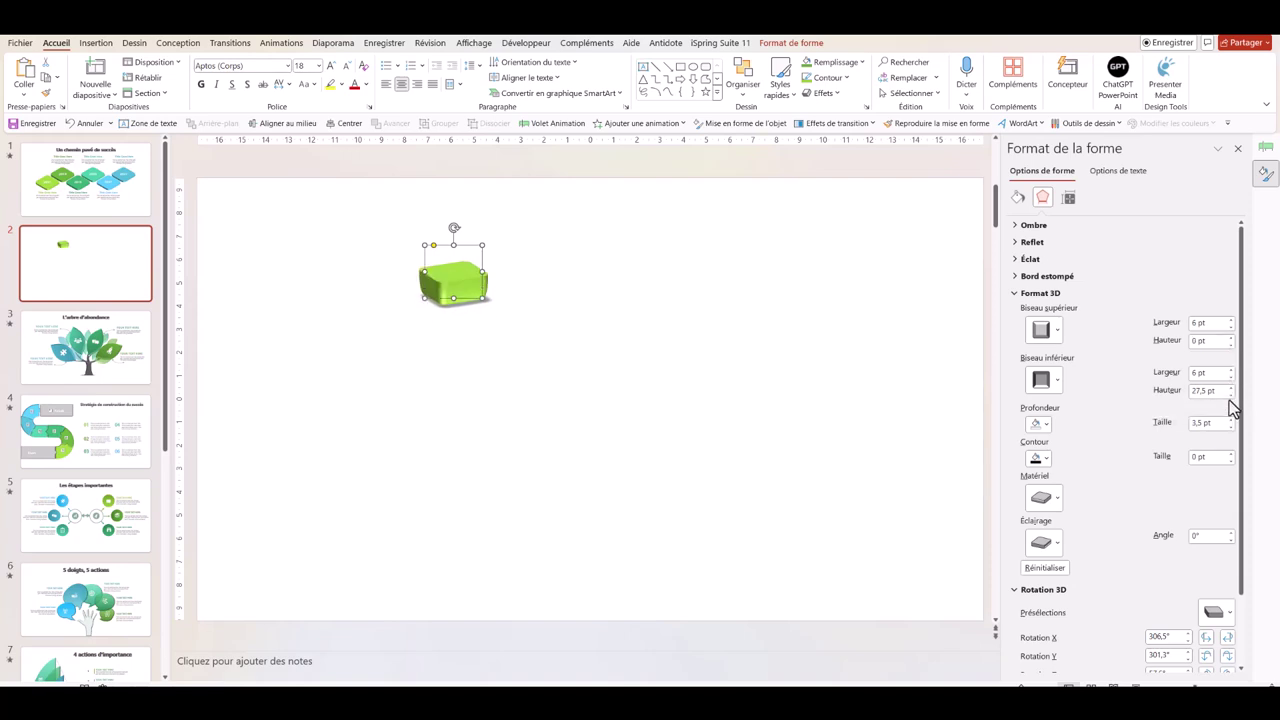
pyautogui.click(1231, 395)
pyautogui.click(1231, 395)
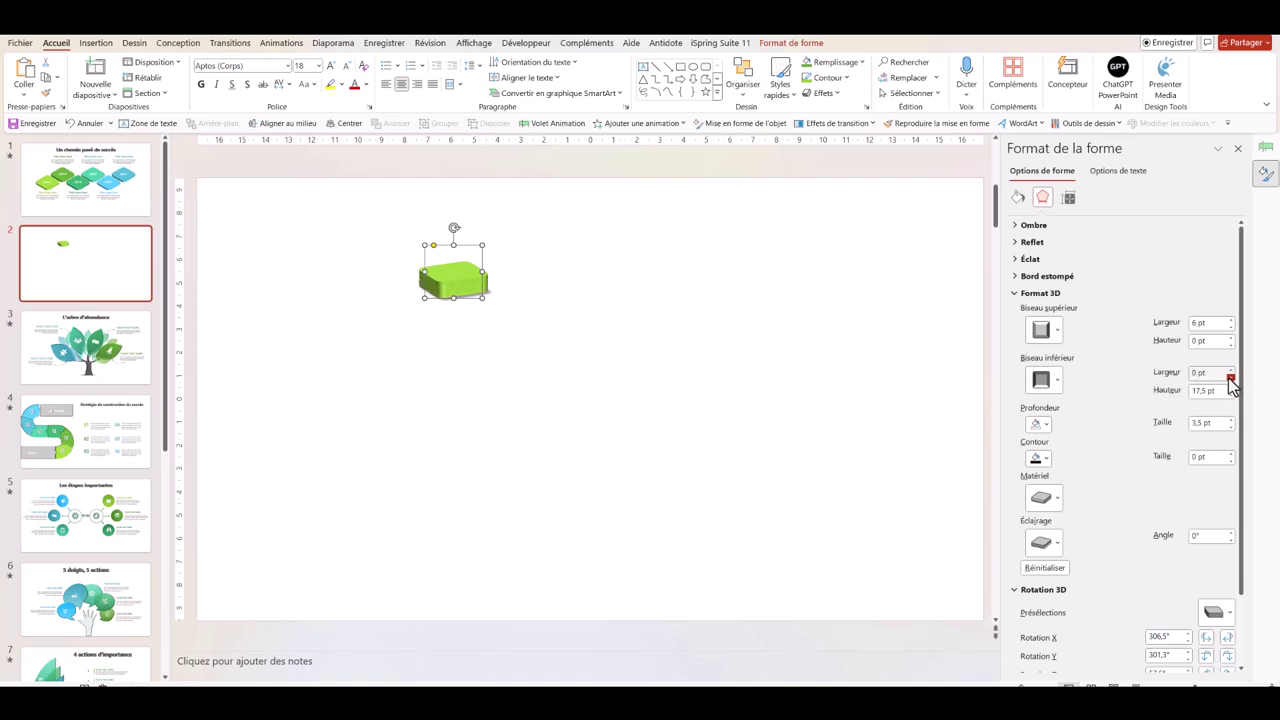
pyautogui.click(510, 420)
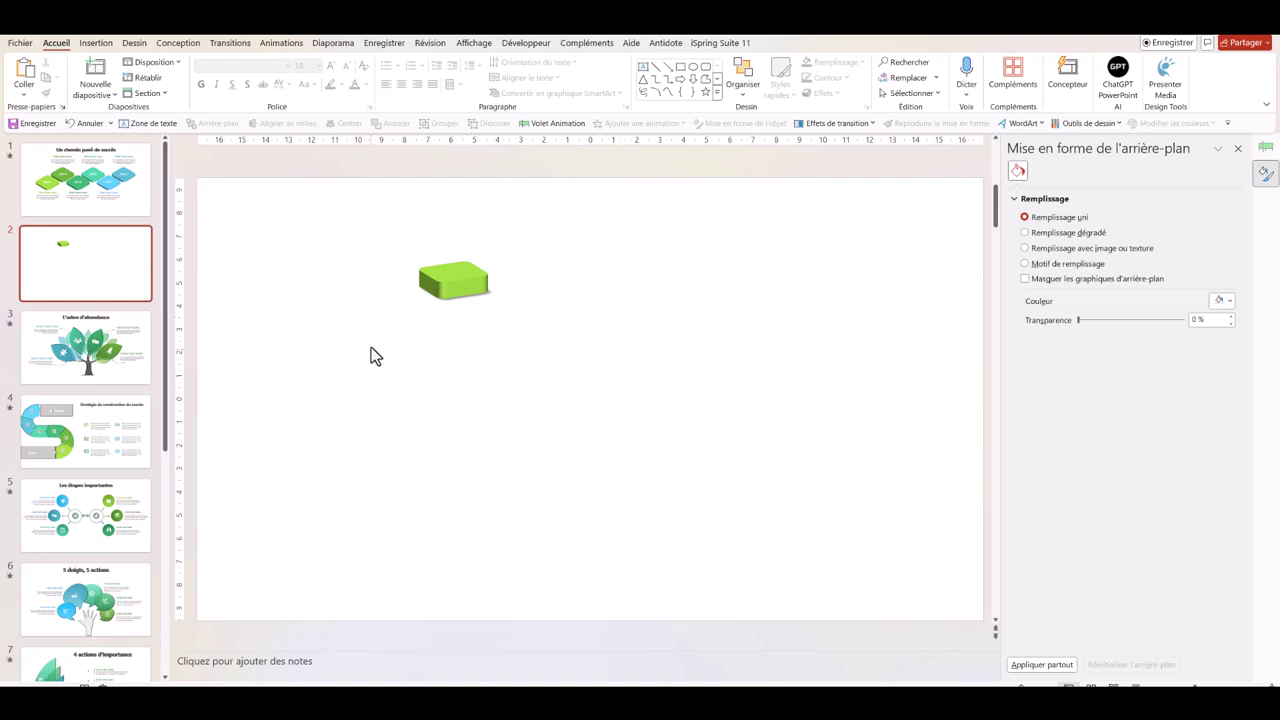
# Reduce the slab's bottom bevel height further, to 12.5 pt
pyautogui.click(462, 283)
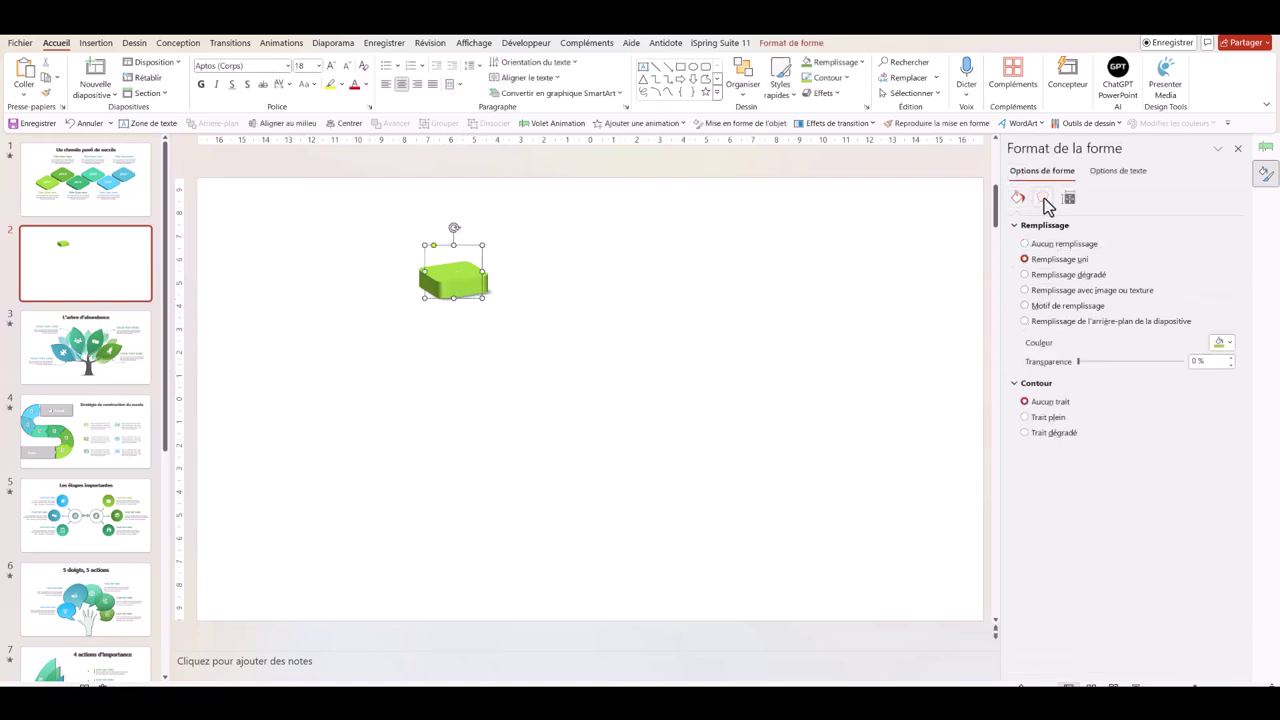
pyautogui.click(1043, 198)
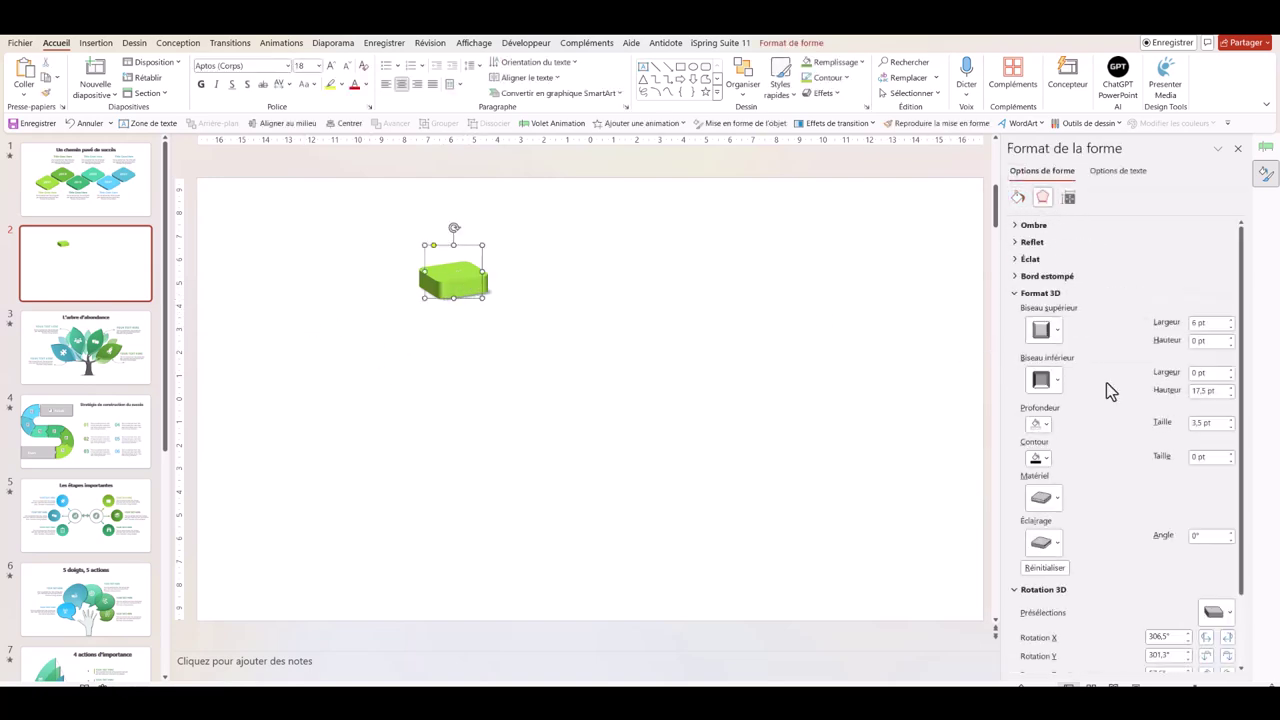
pyautogui.click(1230, 395)
pyautogui.click(724, 326)
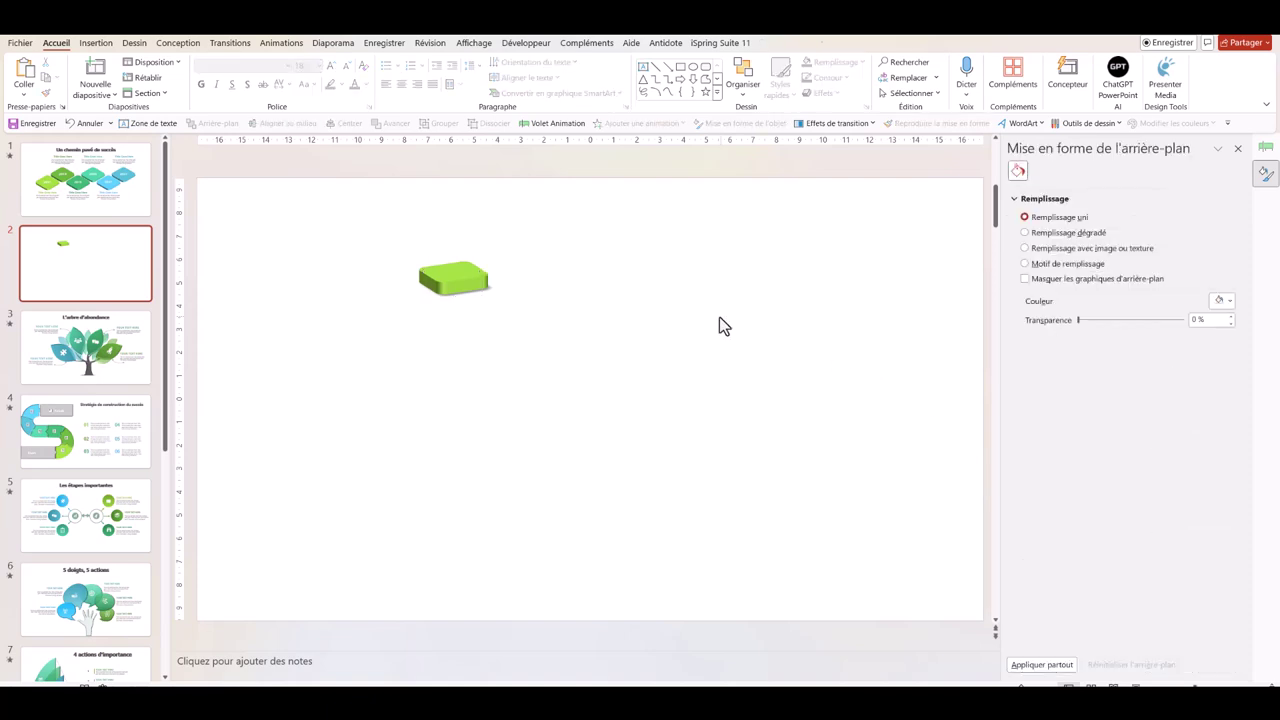
# Move the green slab left and down, then place a text box inside it
pyautogui.moveTo(428, 284); pyautogui.dragTo(311, 312)
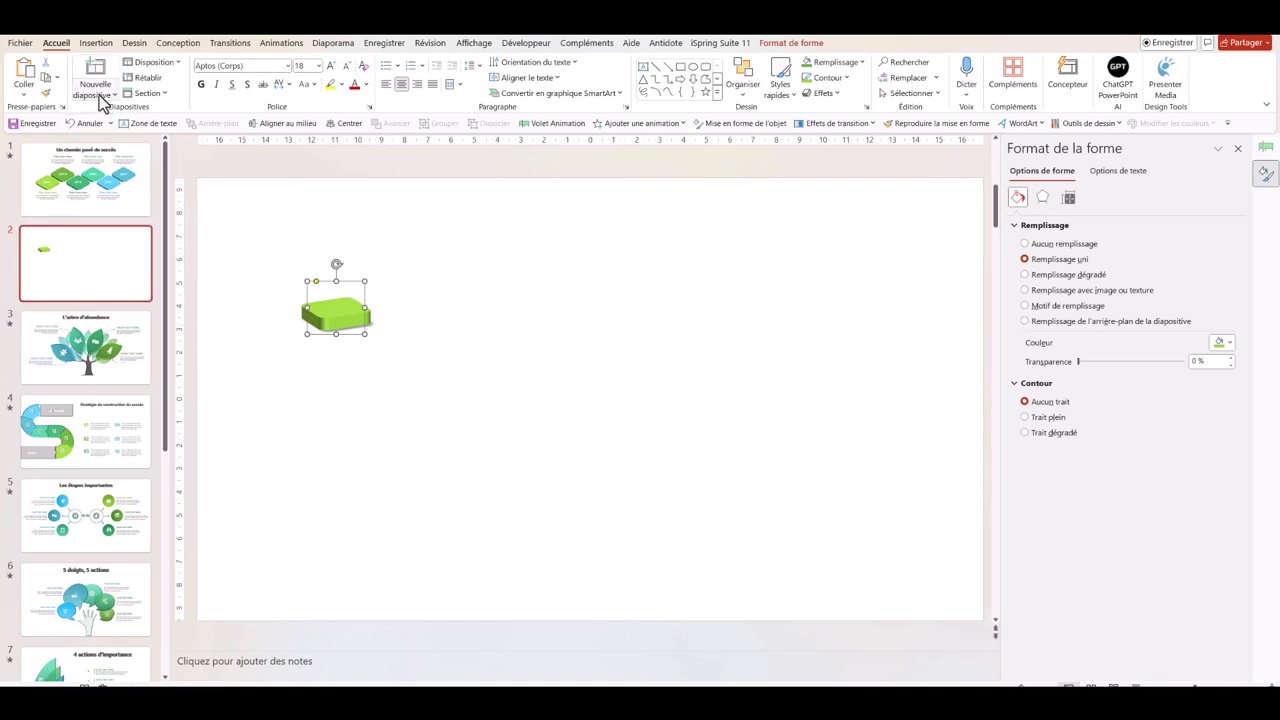
pyautogui.click(142, 124)
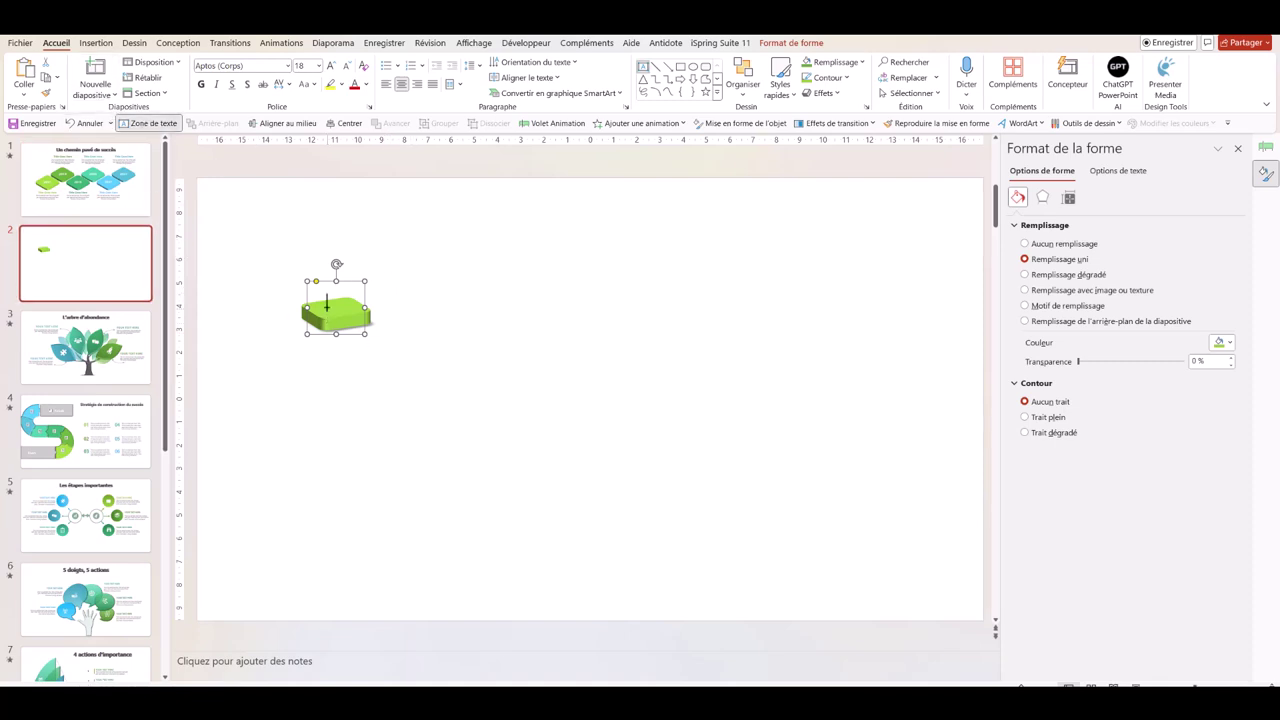
pyautogui.click(326, 304)
# Type the year '2024' into the green slab
pyautogui.write('202')
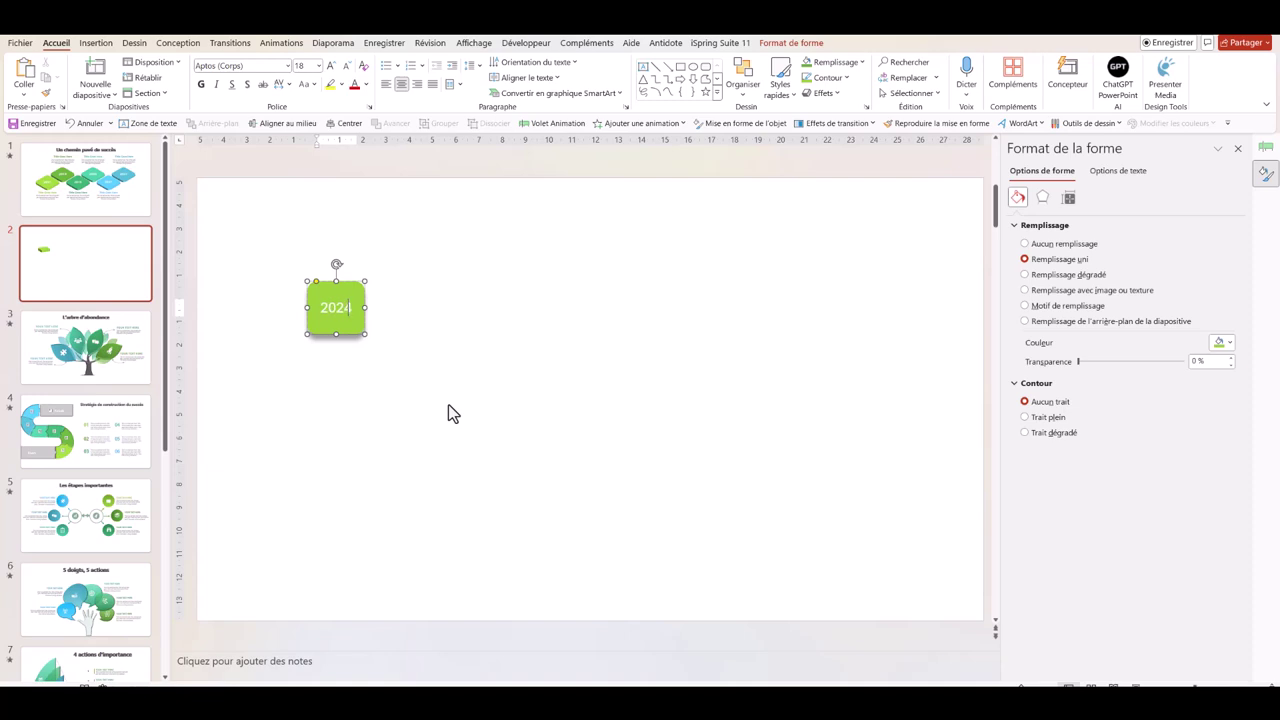
pyautogui.write('4')
pyautogui.press('Escape')
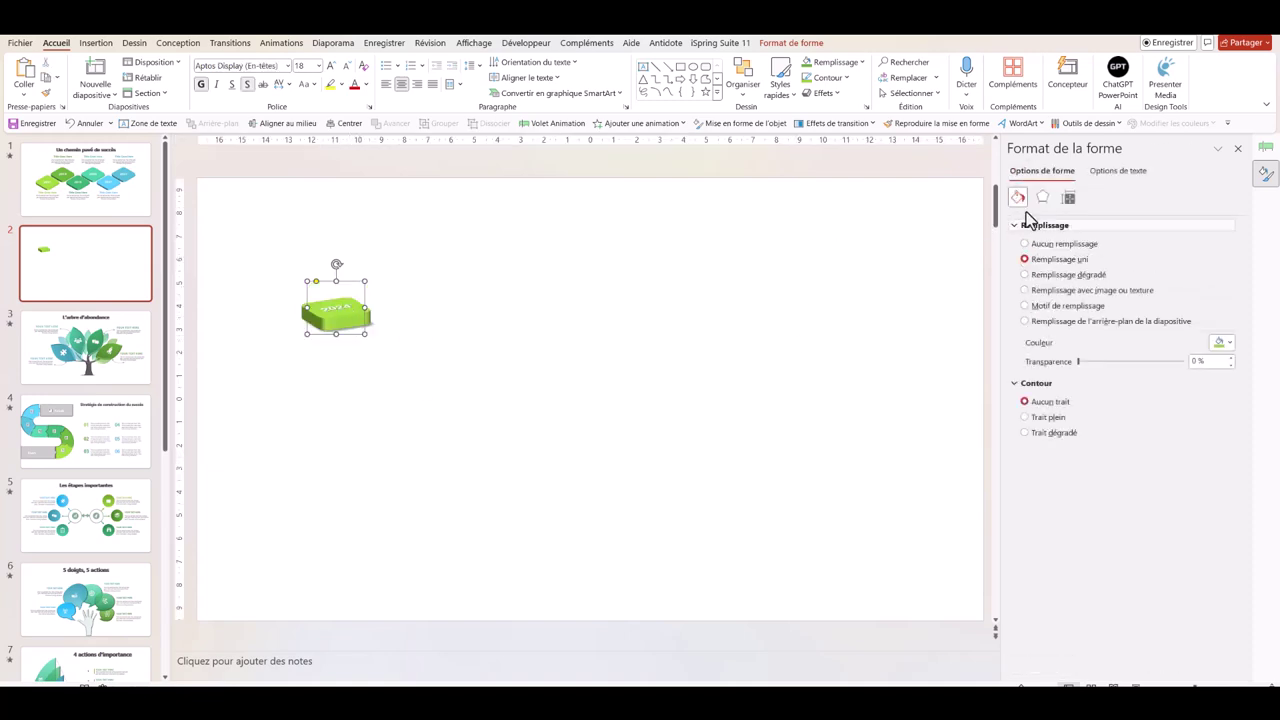
pyautogui.click(1043, 197)
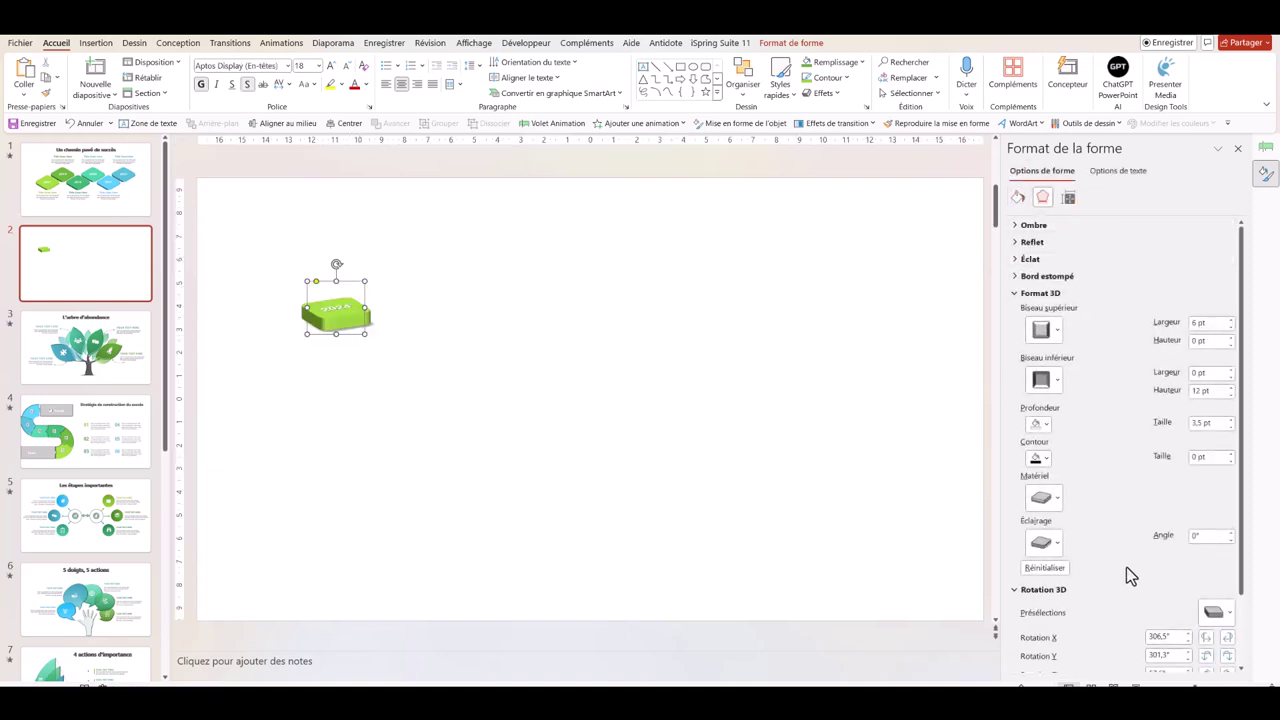
pyautogui.scroll(-3, 1097, 498)
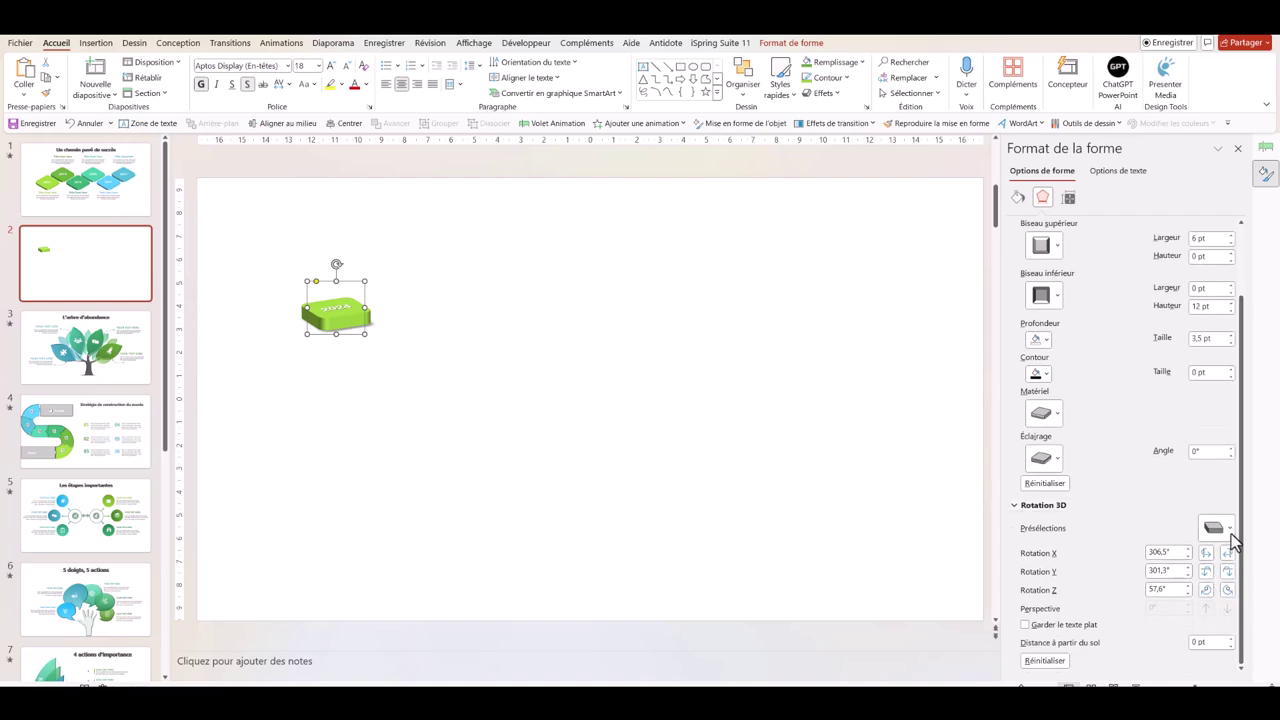
# Tilt the 2024 slab to X 337.2°, Y 311.9°, Z 17.4° with 45° perspective
pyautogui.click(1229, 530)
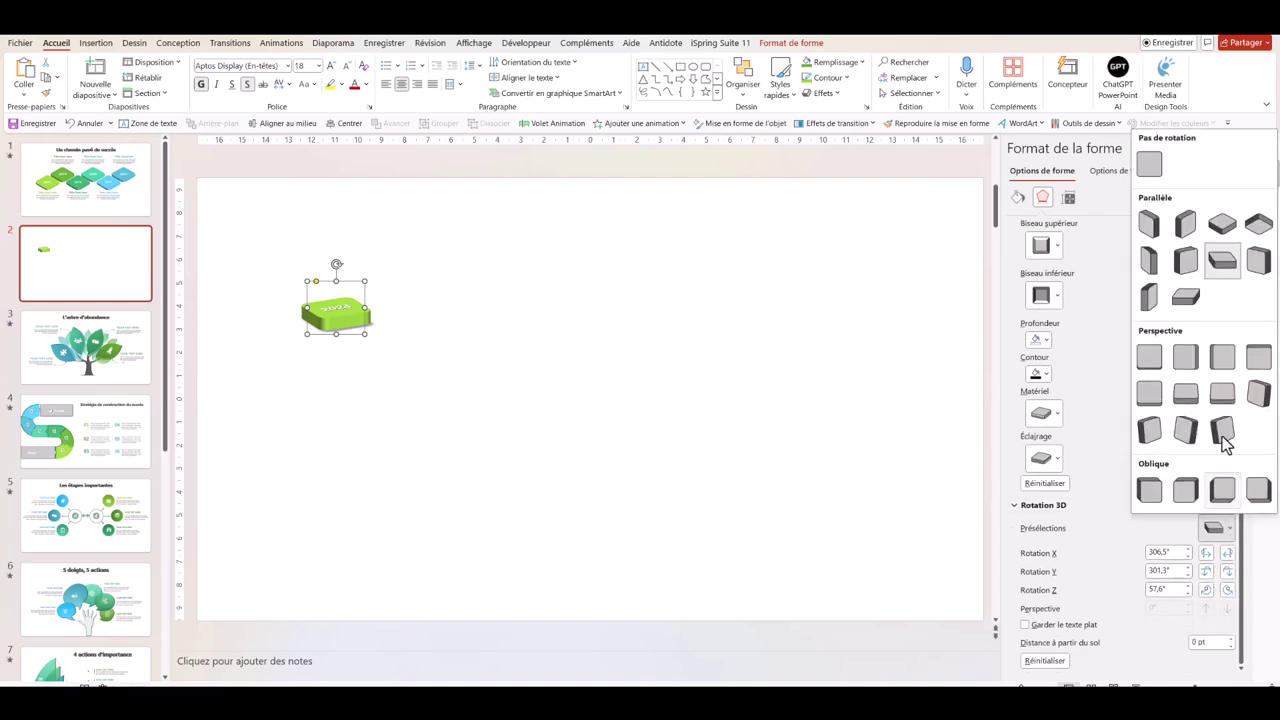
pyautogui.click(1188, 266)
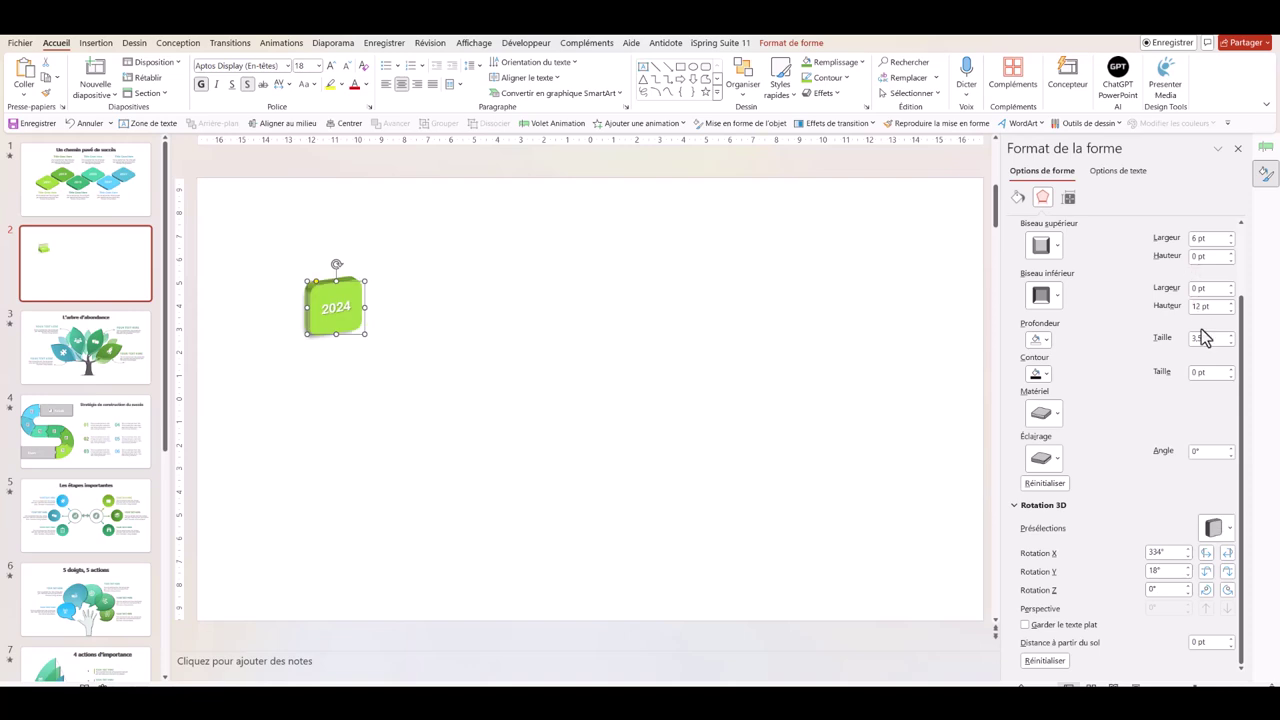
pyautogui.click(1230, 535)
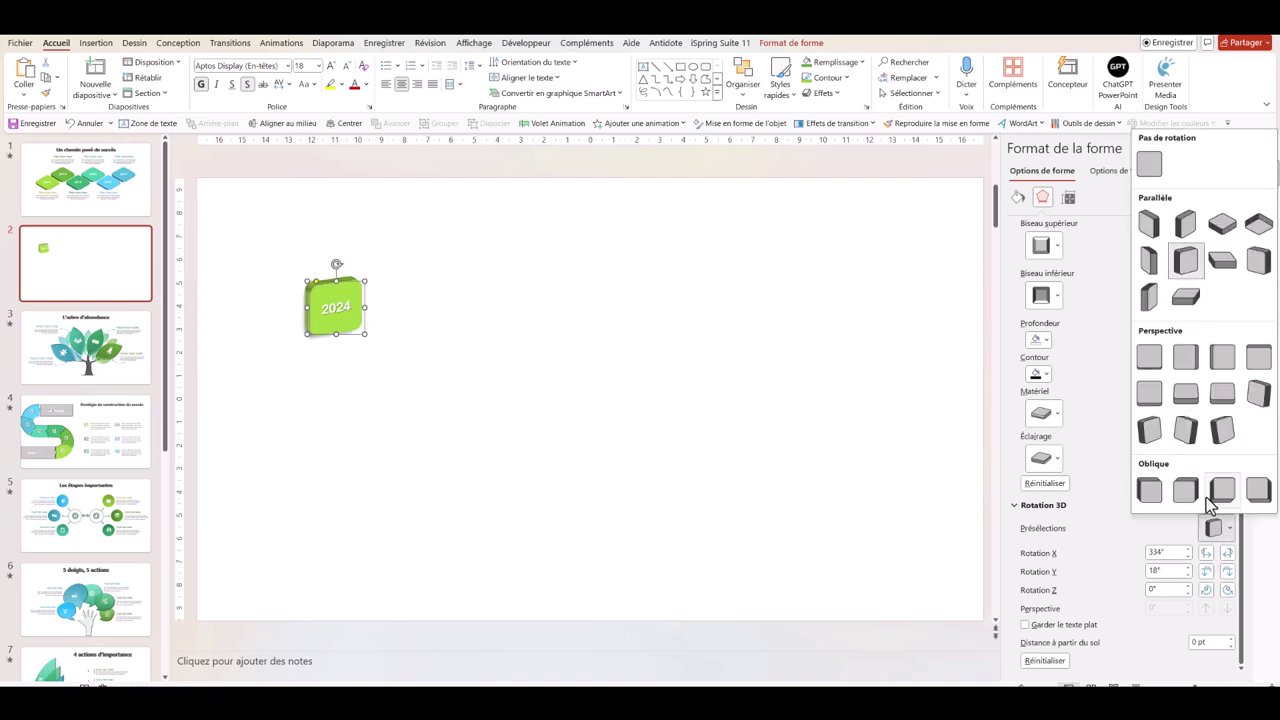
pyautogui.click(1222, 396)
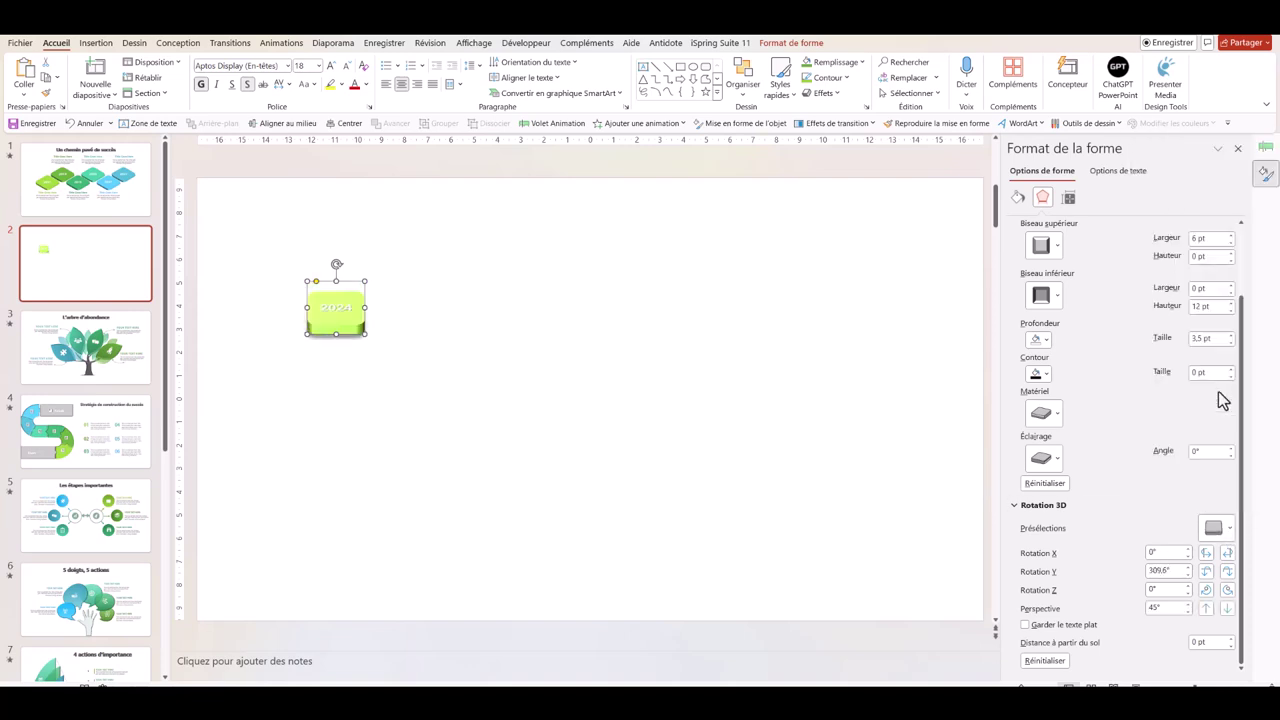
pyautogui.click(1206, 555)
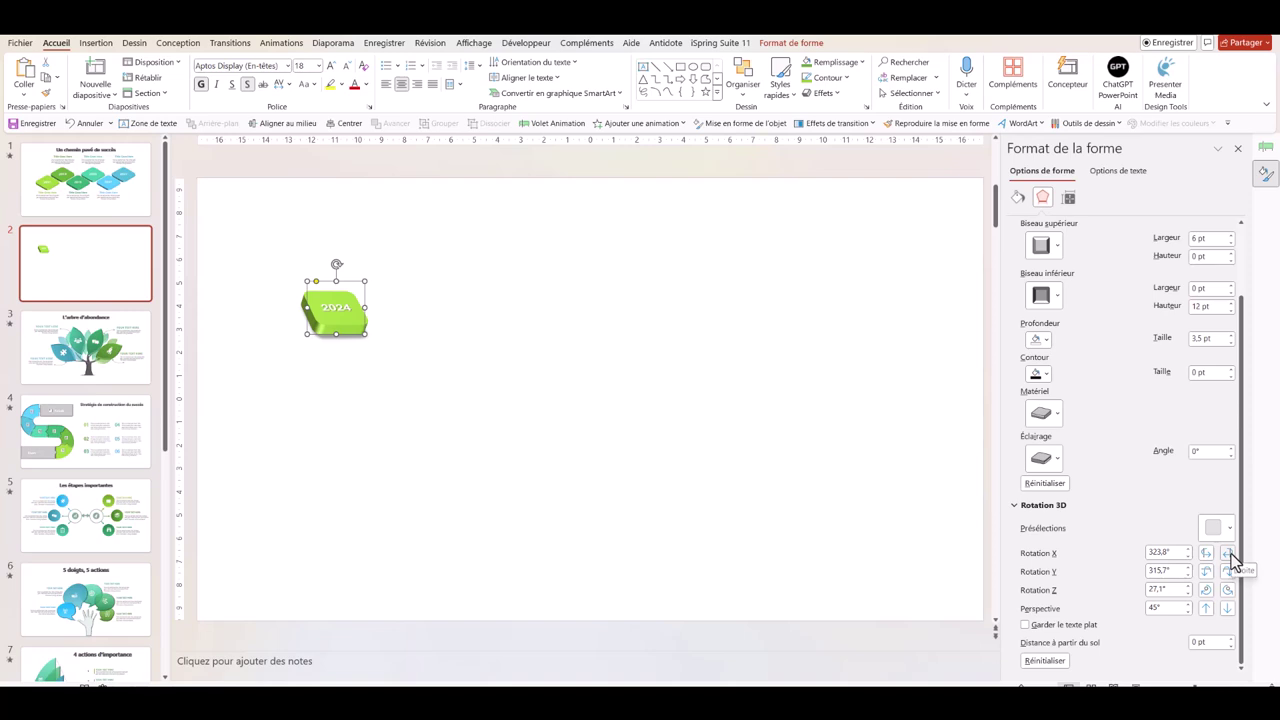
pyautogui.click(1229, 553)
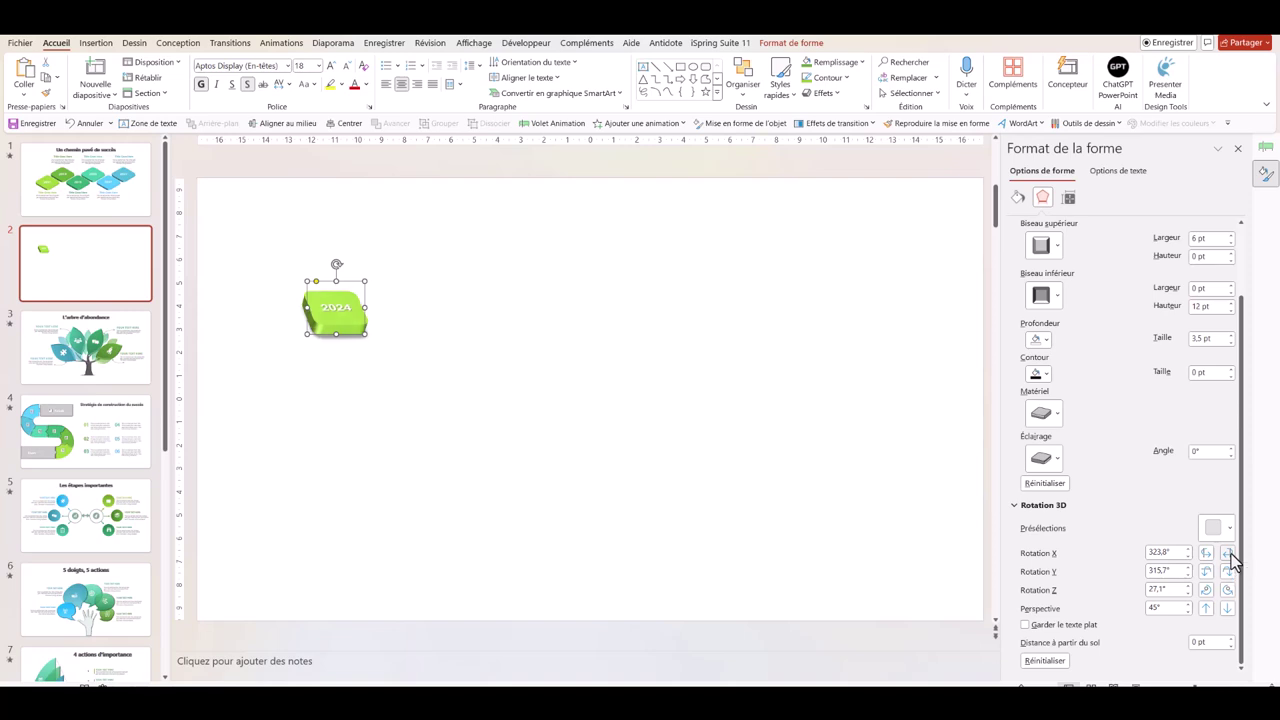
pyautogui.click(416, 456)
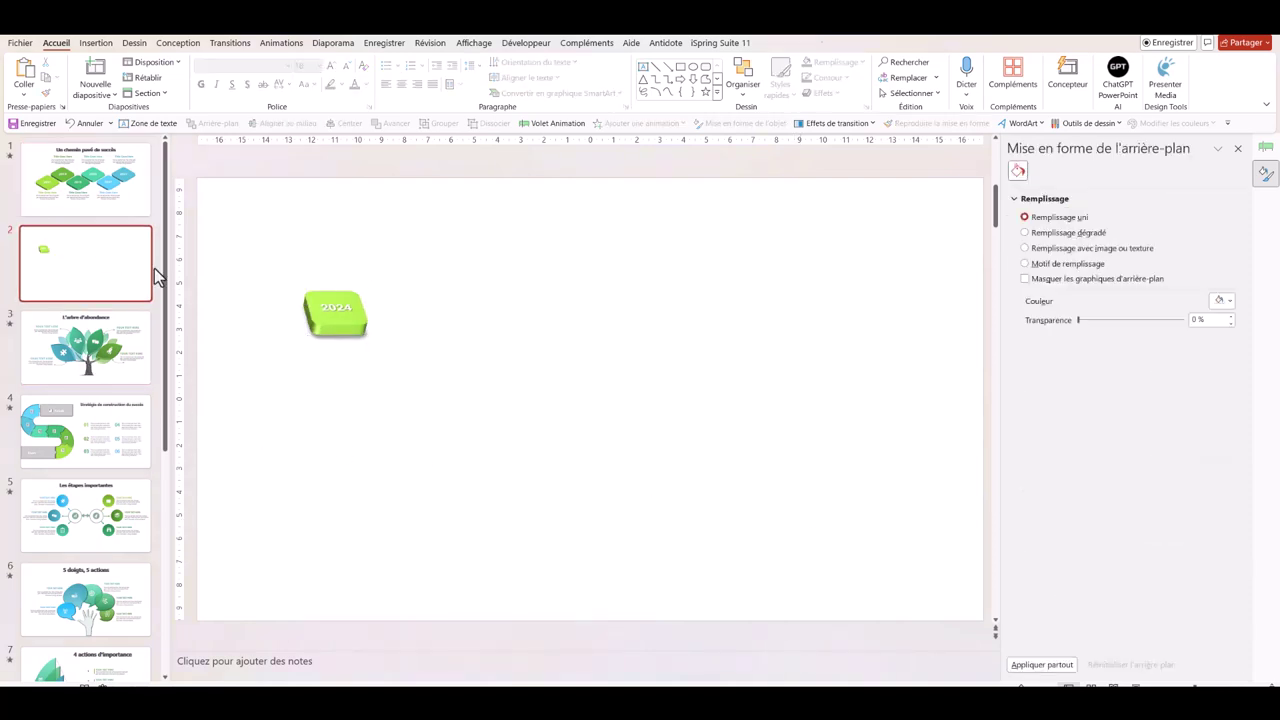
# Delete the 2024 test slide and select the chat-icon leaf of the tree
pyautogui.press('Delete')
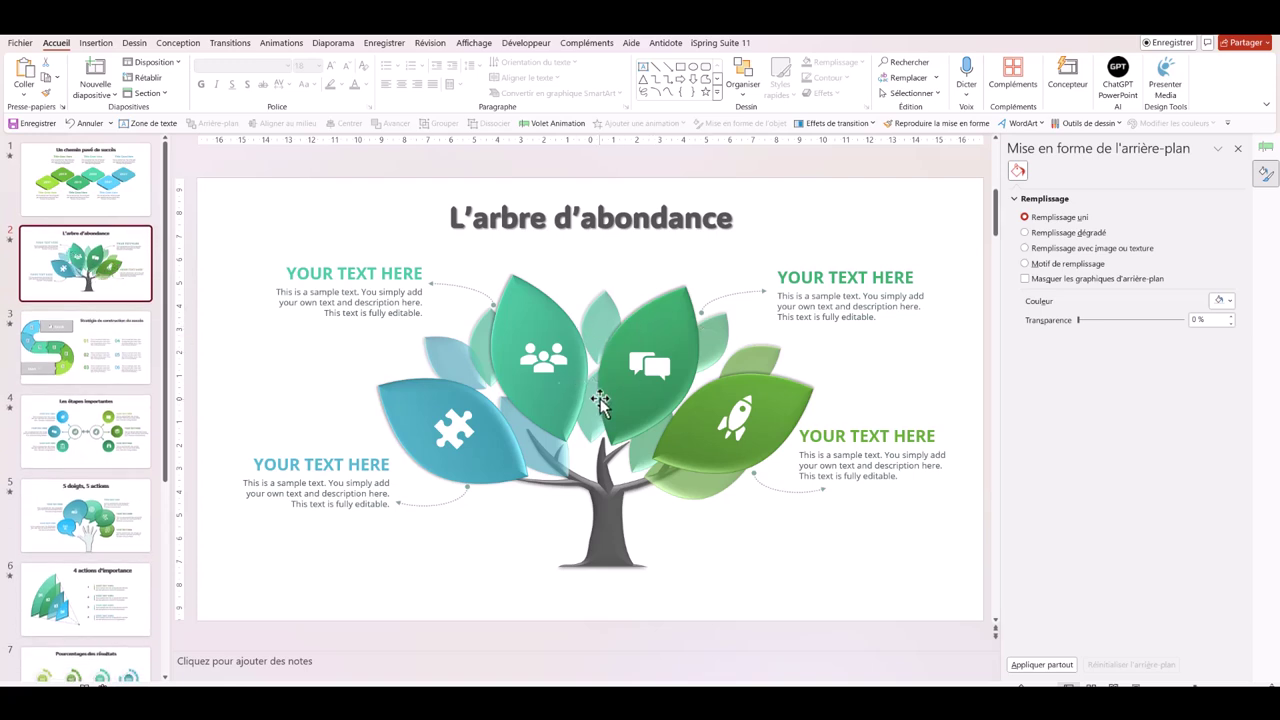
pyautogui.click(630, 372)
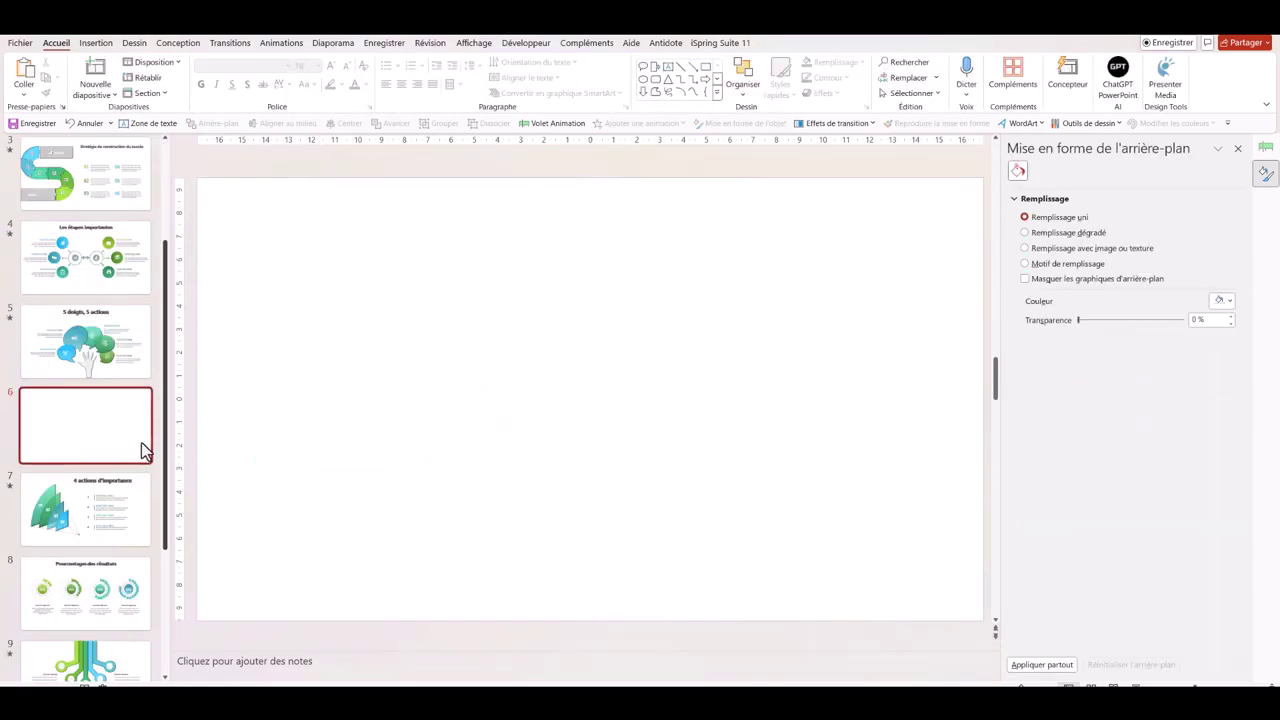
# Move the blank slide below 4 actions d'importance and draw a green quarter-circle partial pie on it
pyautogui.moveTo(141, 442)
pyautogui.mouseDown()
pyautogui.moveTo(148, 562)
pyautogui.moveTo(71, 470)
pyautogui.mouseUp()
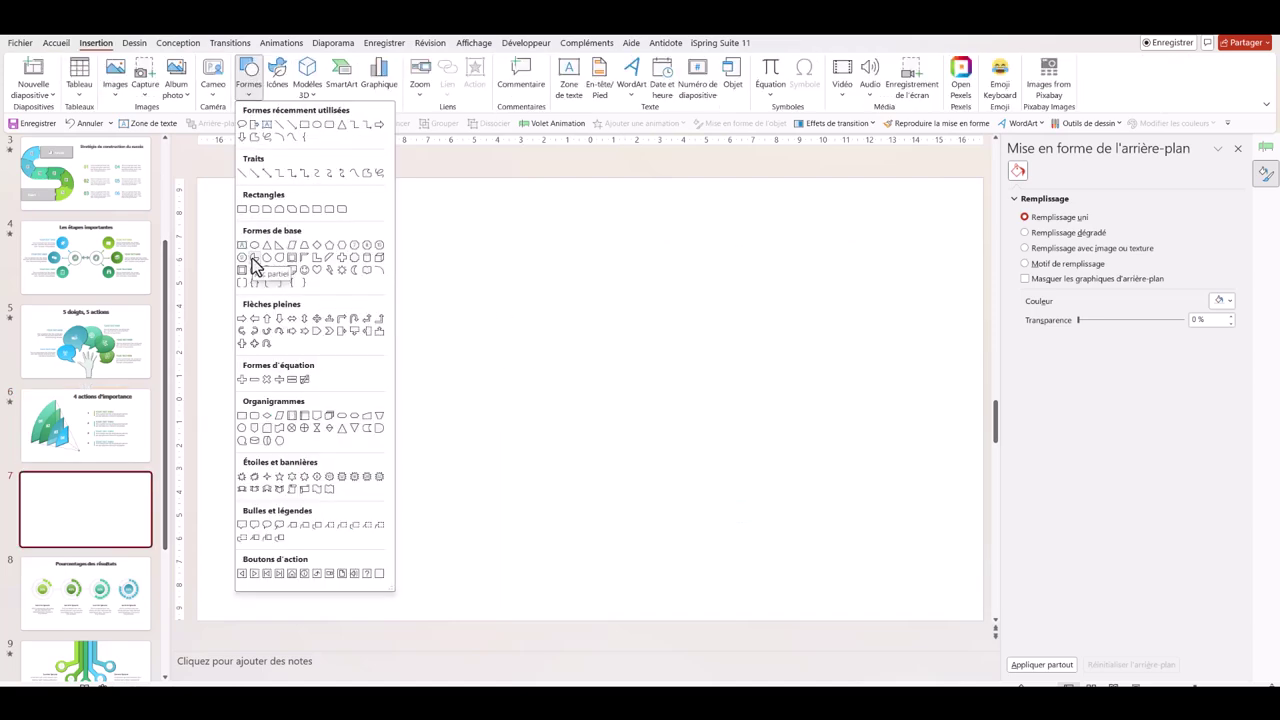
pyautogui.click(252, 262)
pyautogui.moveTo(467, 283); pyautogui.dragTo(620, 412)
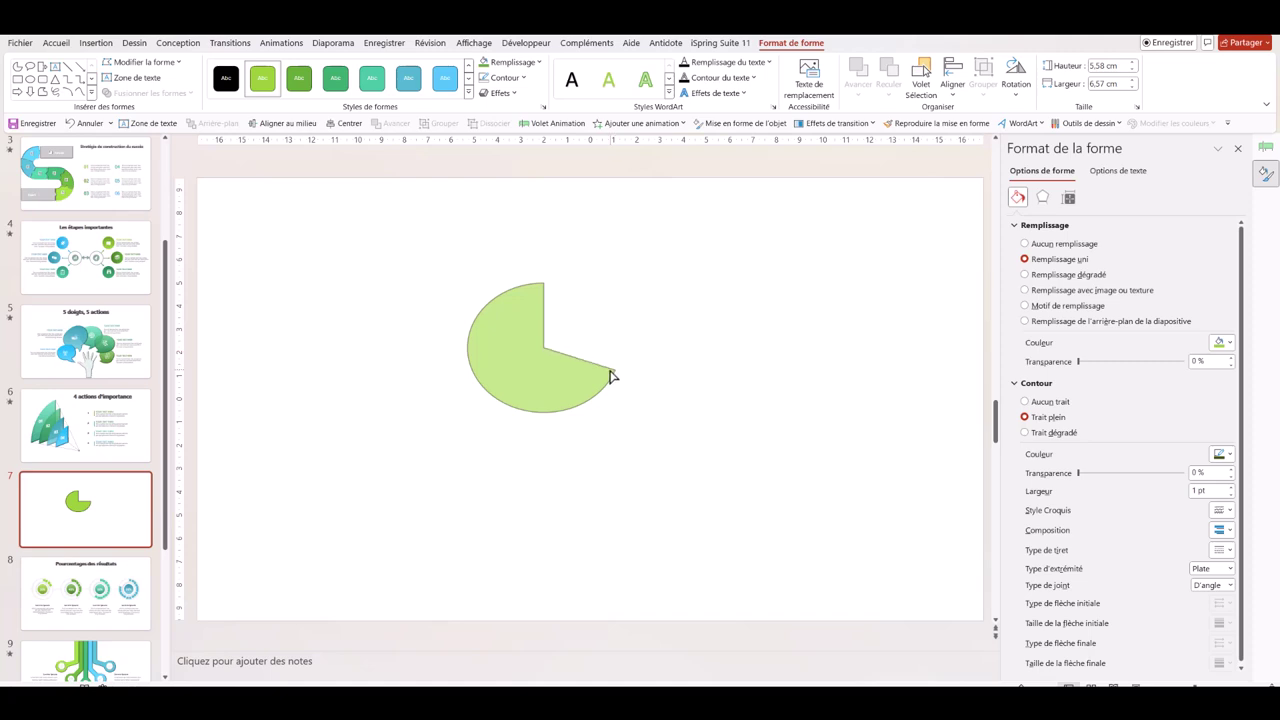
pyautogui.moveTo(612, 376)
pyautogui.mouseDown()
pyautogui.moveTo(523, 409)
pyautogui.moveTo(471, 366)
pyautogui.mouseUp()
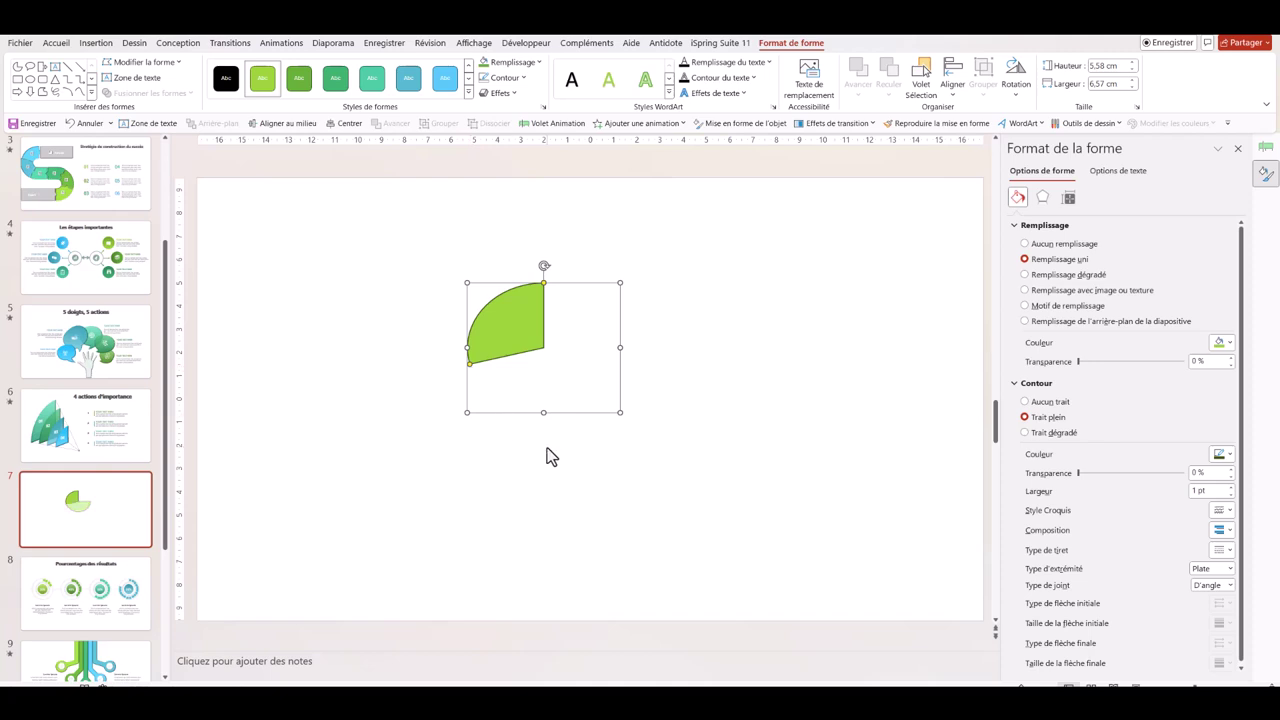
pyautogui.click(55, 445)
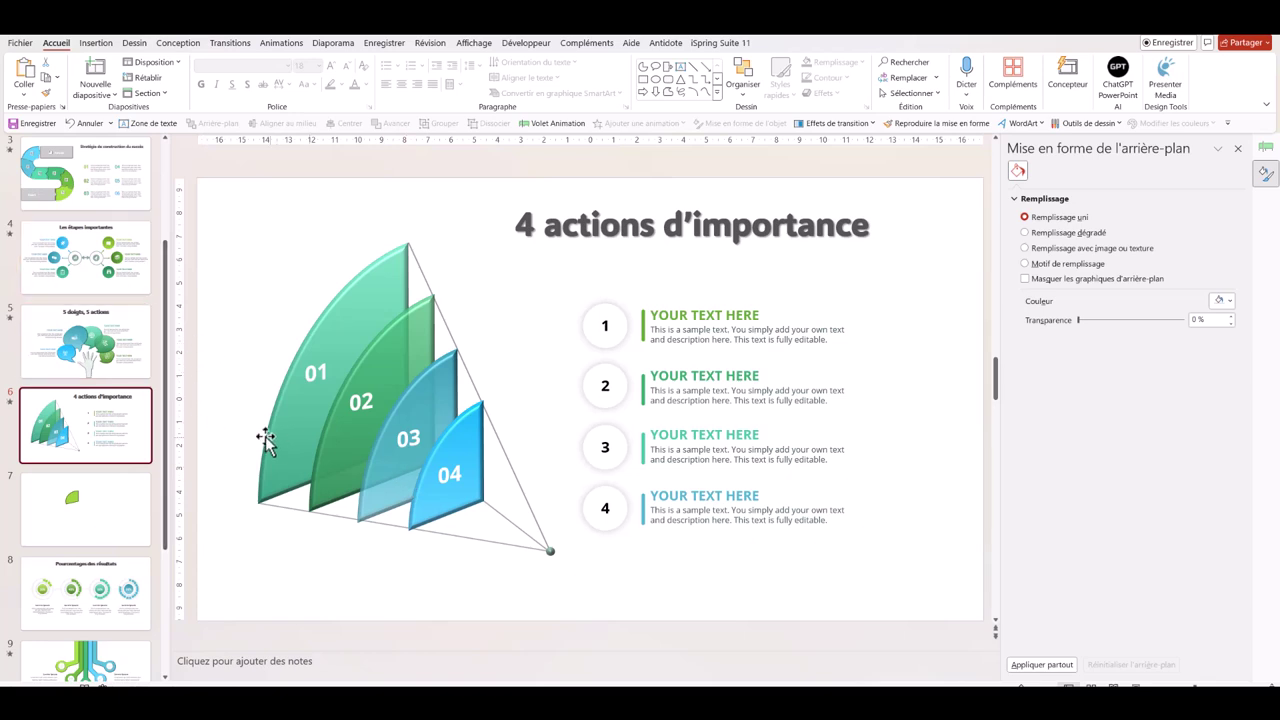
# Give the green wedge no outline (Aucun trait) and a 6 pt top bevel
pyautogui.click(63, 502)
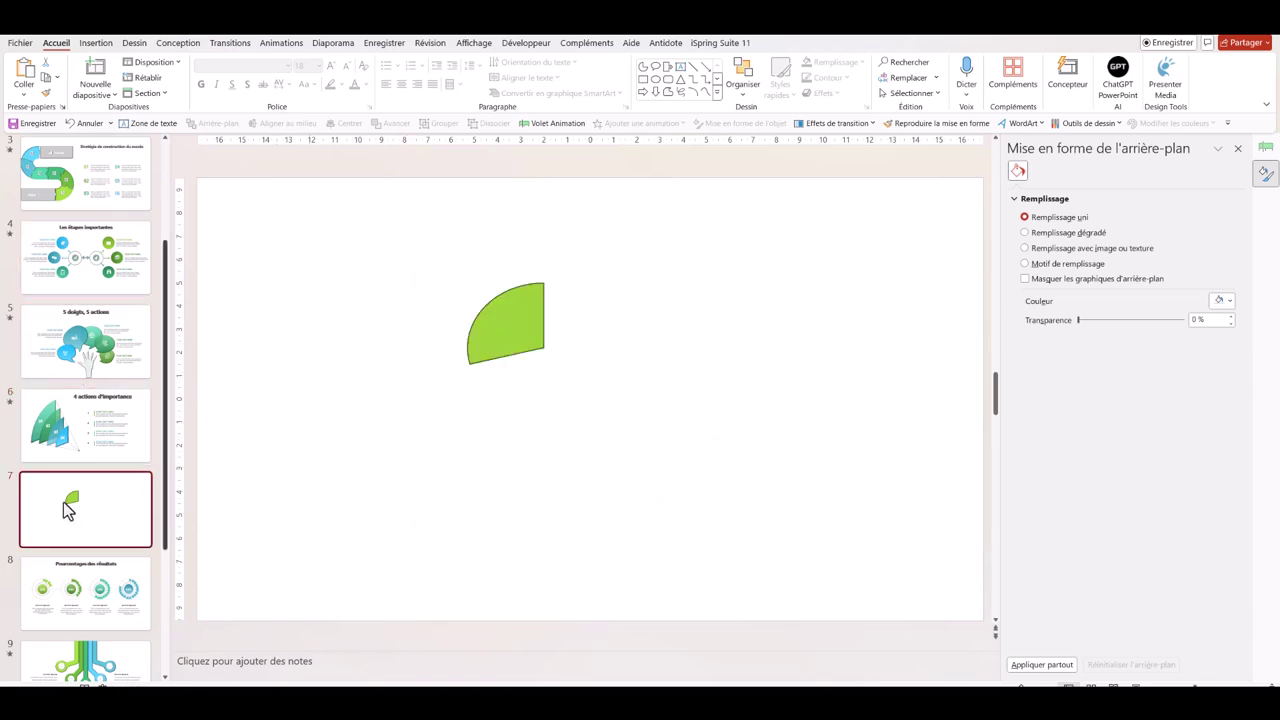
pyautogui.click(469, 362)
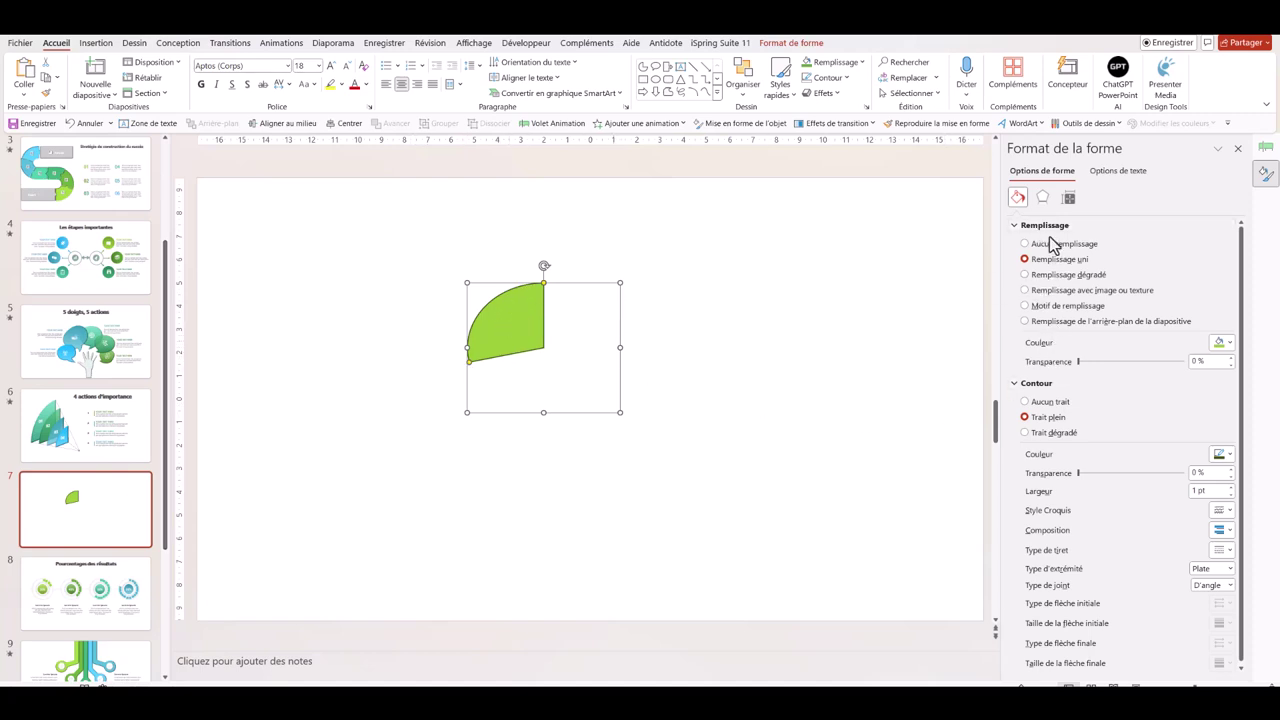
pyautogui.click(1025, 402)
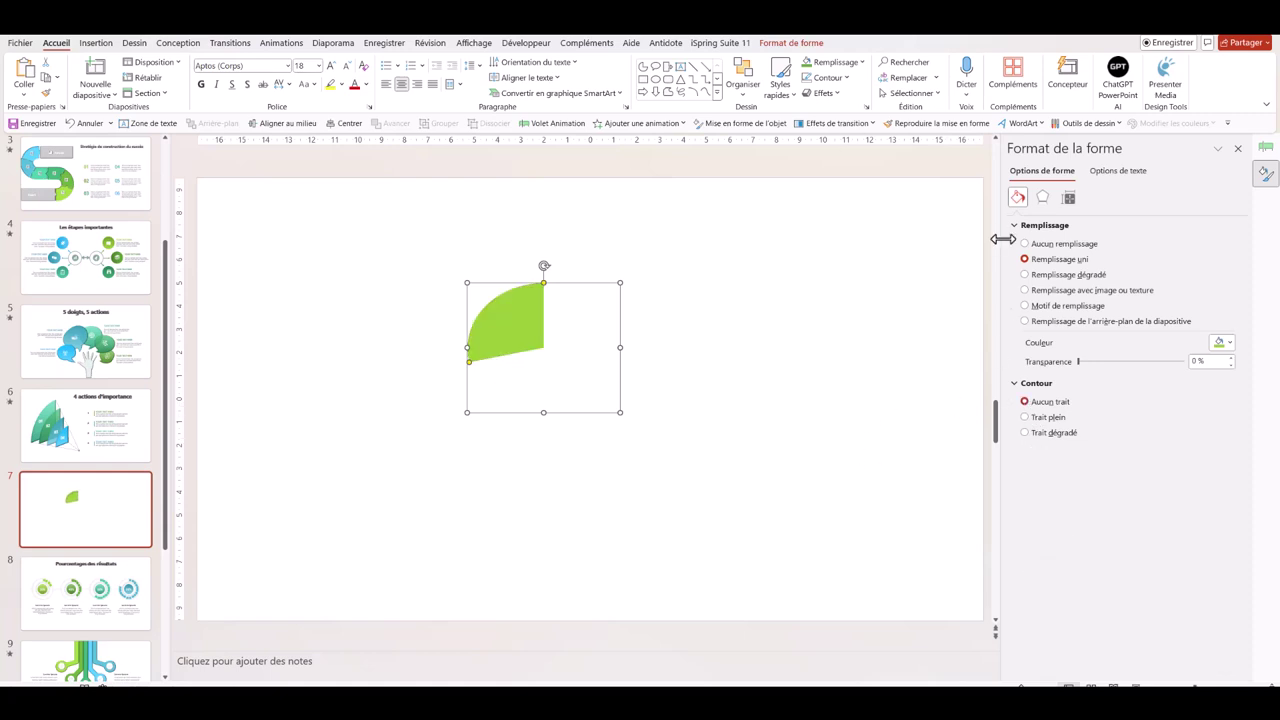
pyautogui.click(1043, 198)
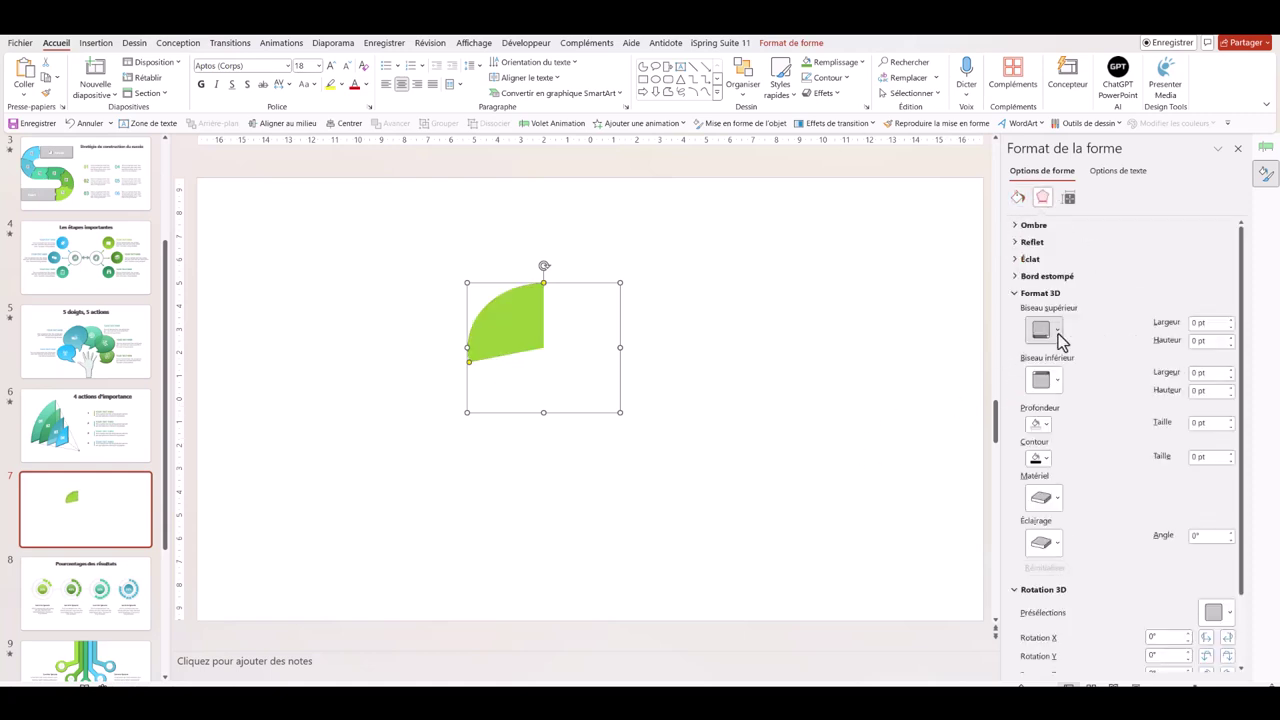
pyautogui.click(1041, 329)
pyautogui.click(1045, 439)
# Right-drag a copy of the wedge to the left with Copier ici and enlarge it
pyautogui.click(556, 362)
pyautogui.click(513, 318)
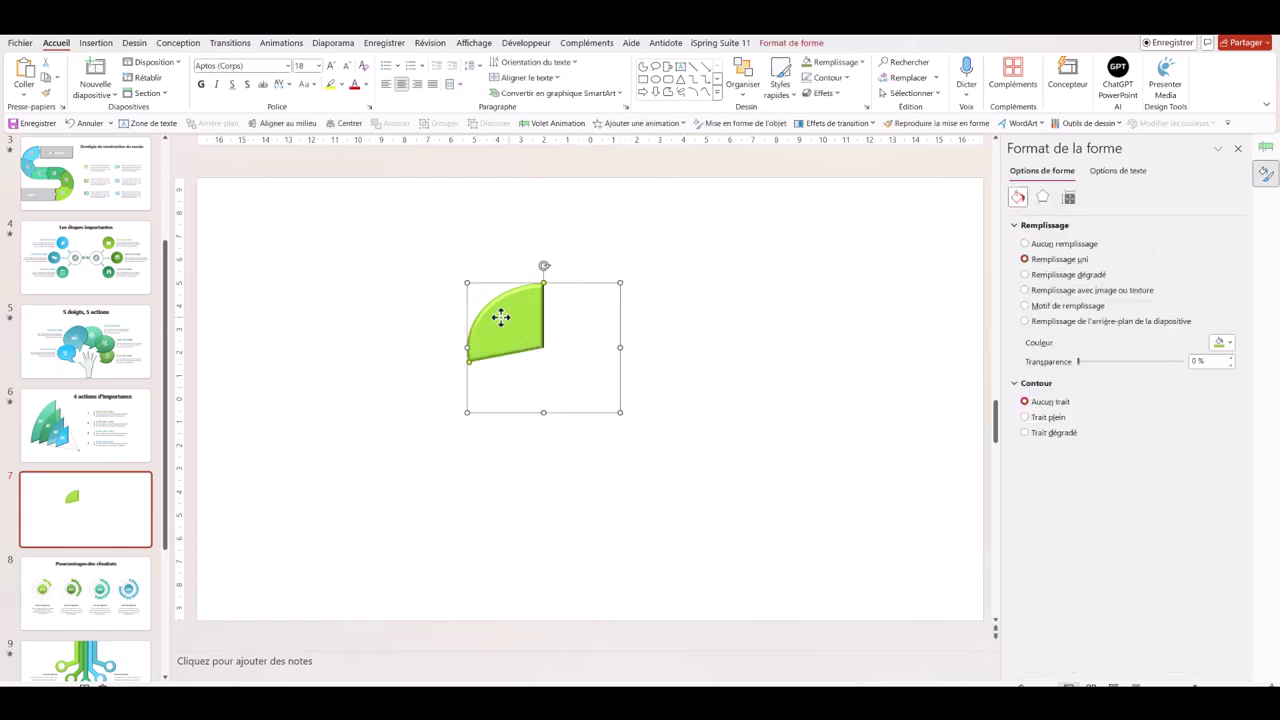
pyautogui.moveTo(513, 318); pyautogui.dragTo(382, 314)
pyautogui.click(399, 340)
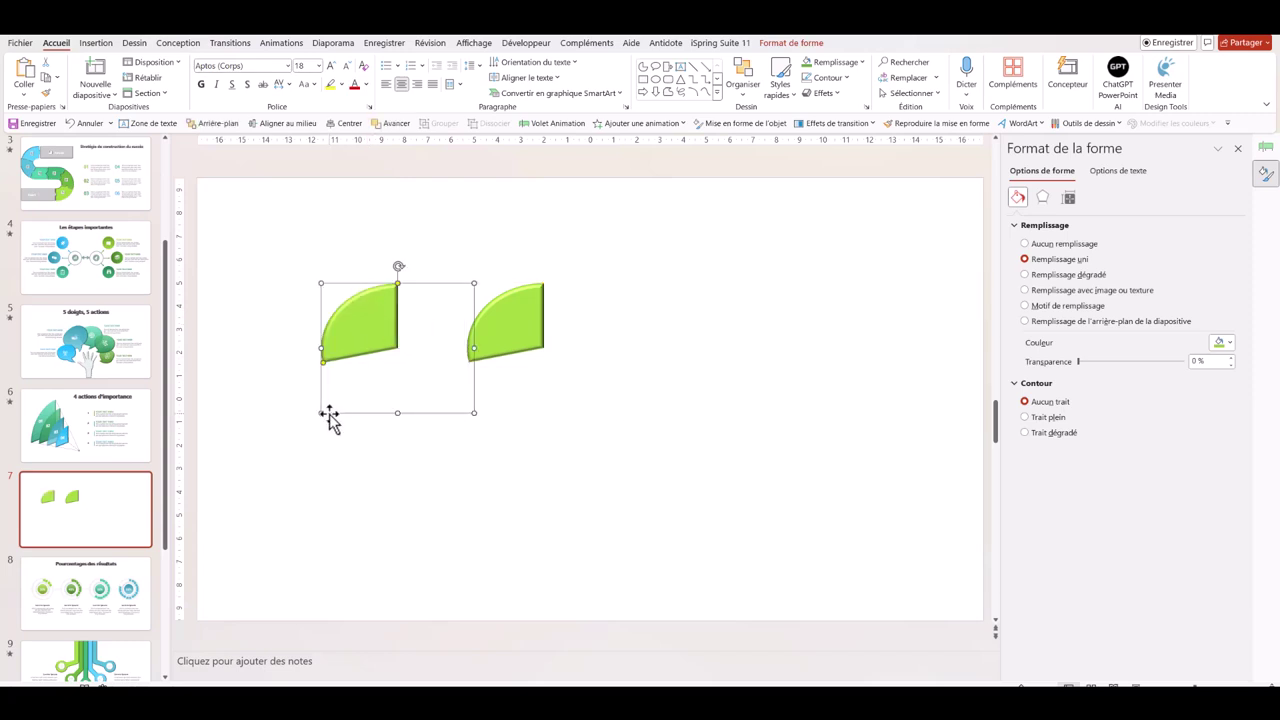
pyautogui.moveTo(321, 413); pyautogui.dragTo(287, 449)
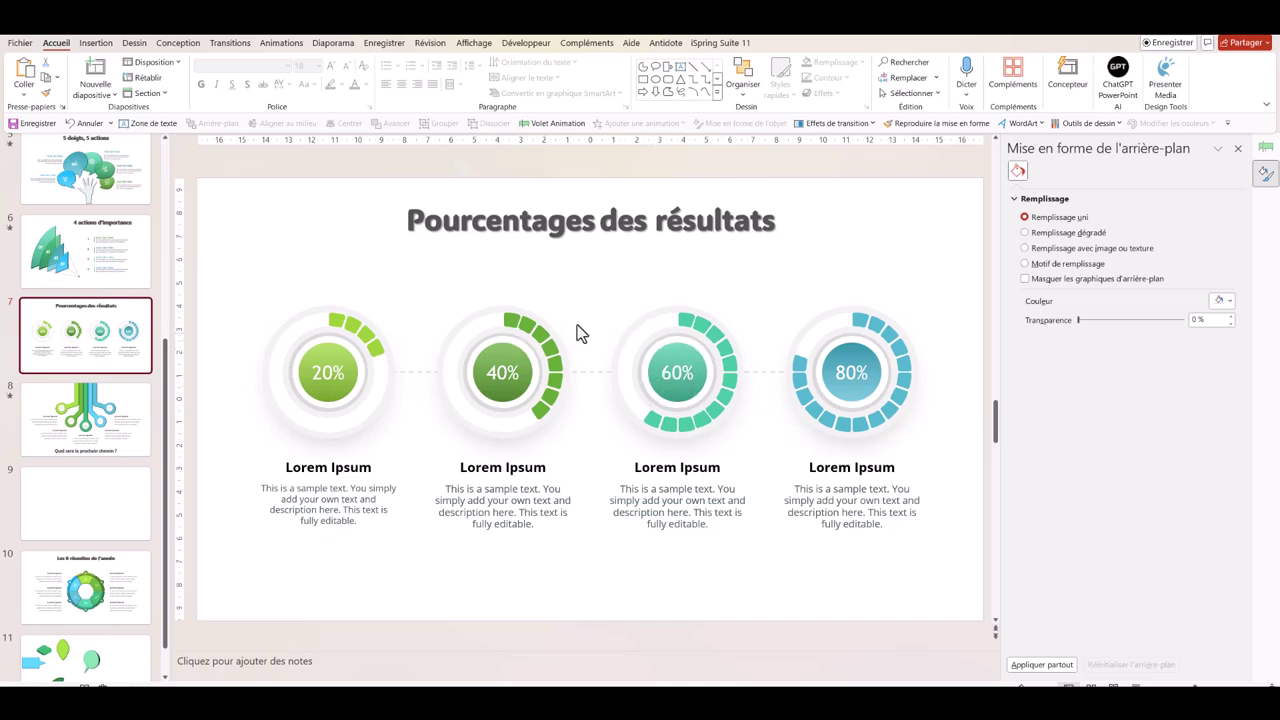
# Advance to the next slide in the deck, then start creating a new presentation
pyautogui.click(82, 437)
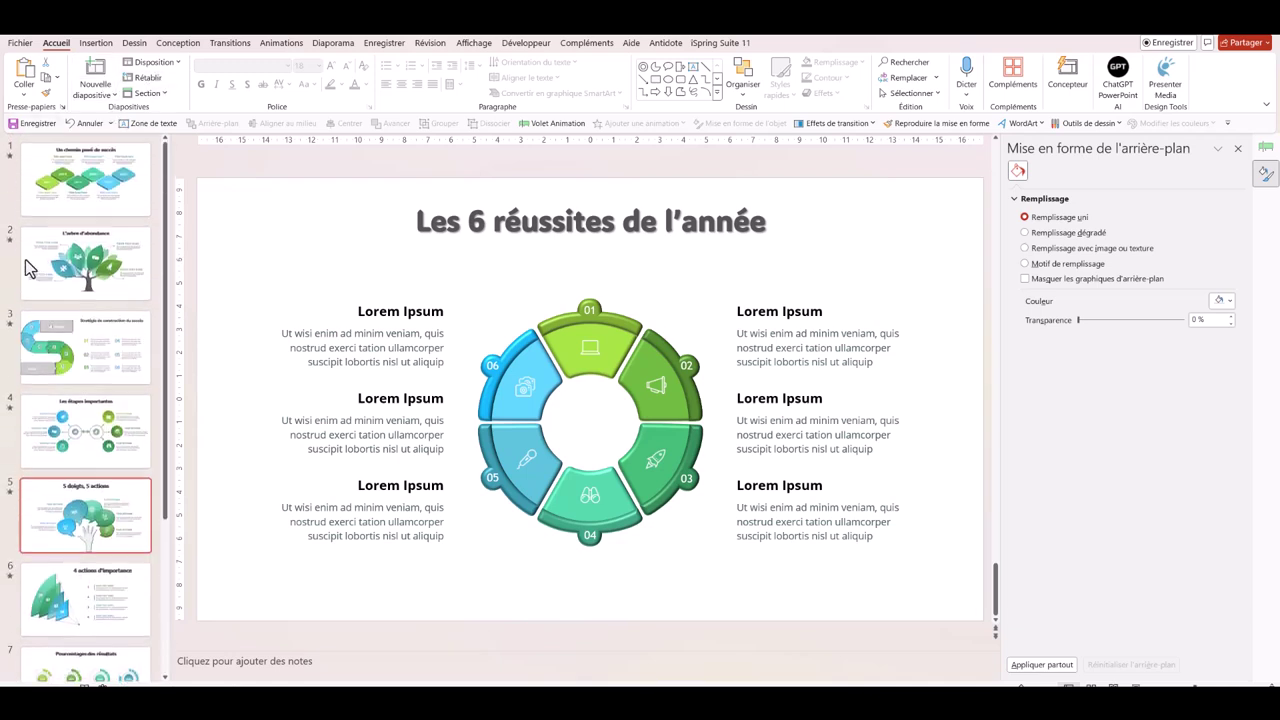
pyautogui.click(19, 43)
# Create a new blank presentation and paste the infographie2 L'arbre d'abondance slide into it
pyautogui.click(178, 145)
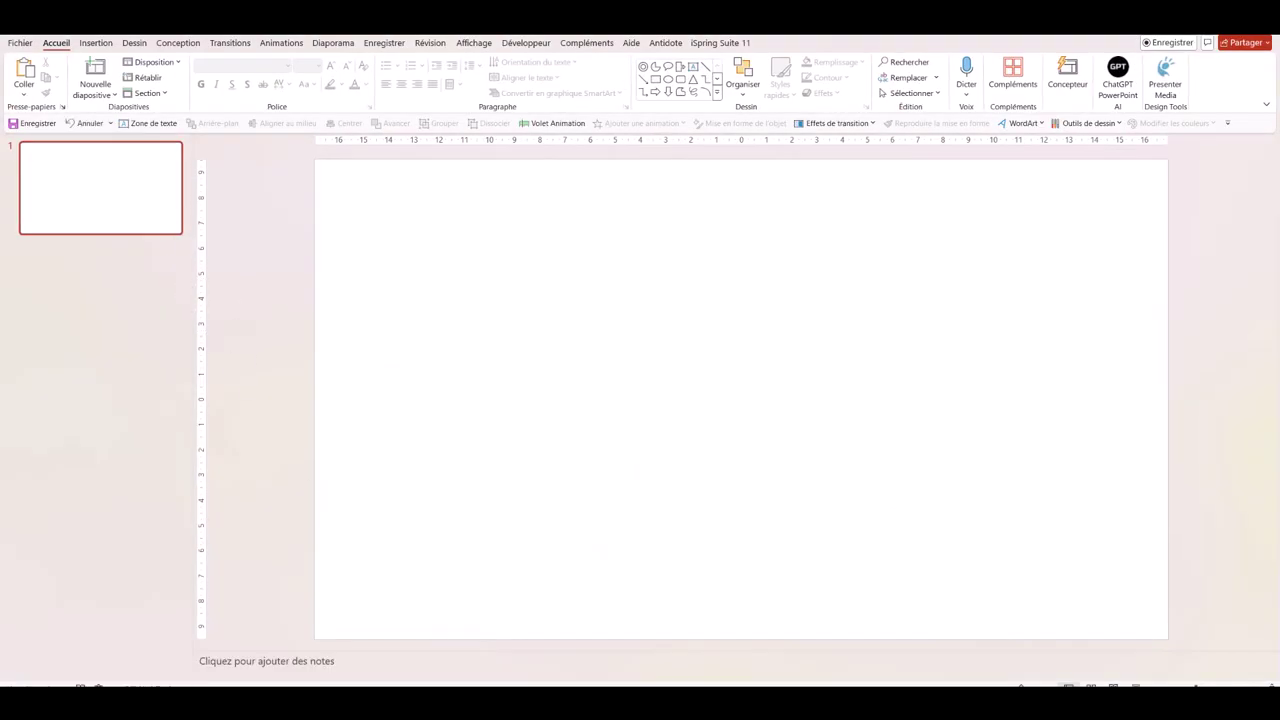
pyautogui.click(505, 676)
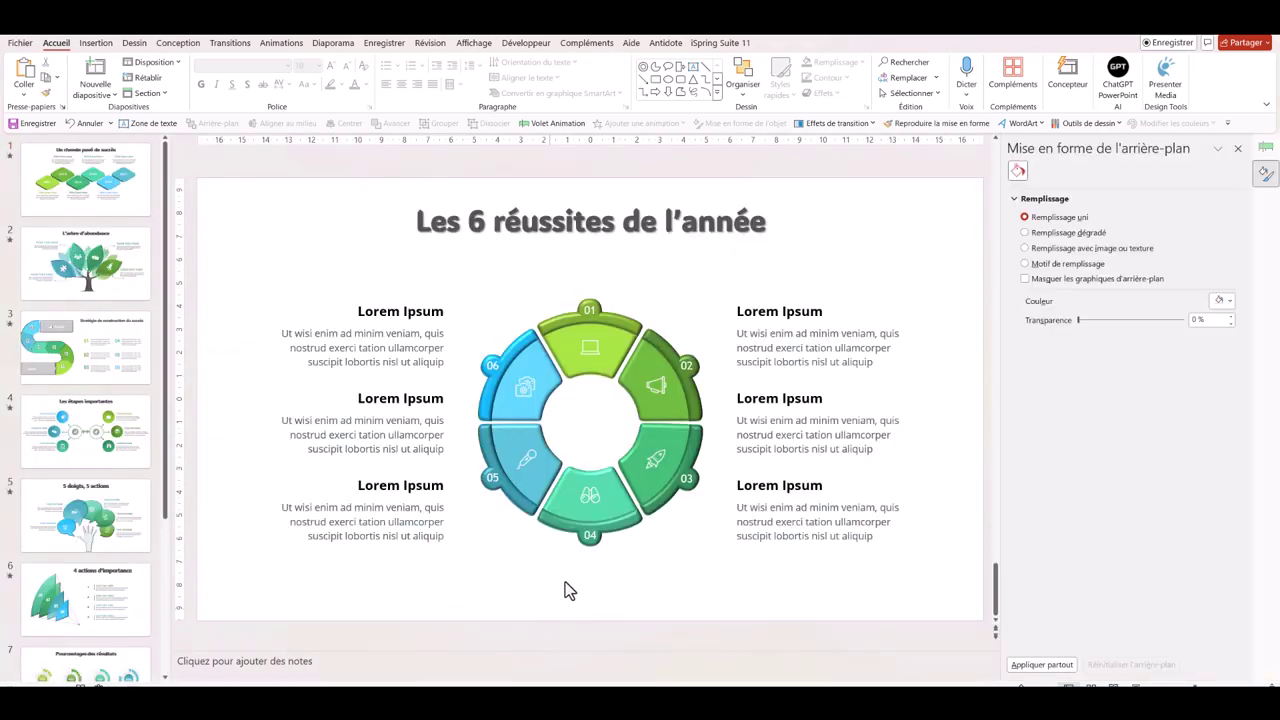
pyautogui.click(85, 265)
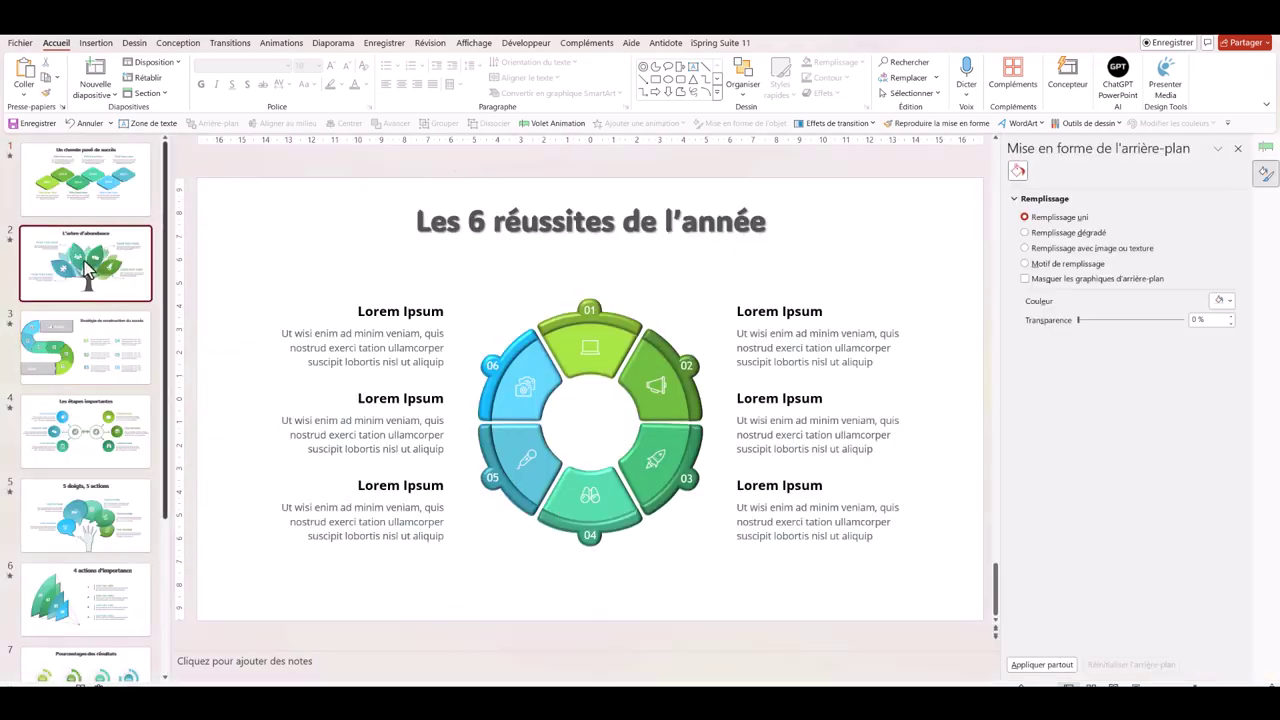
pyautogui.rightClick(86, 266)
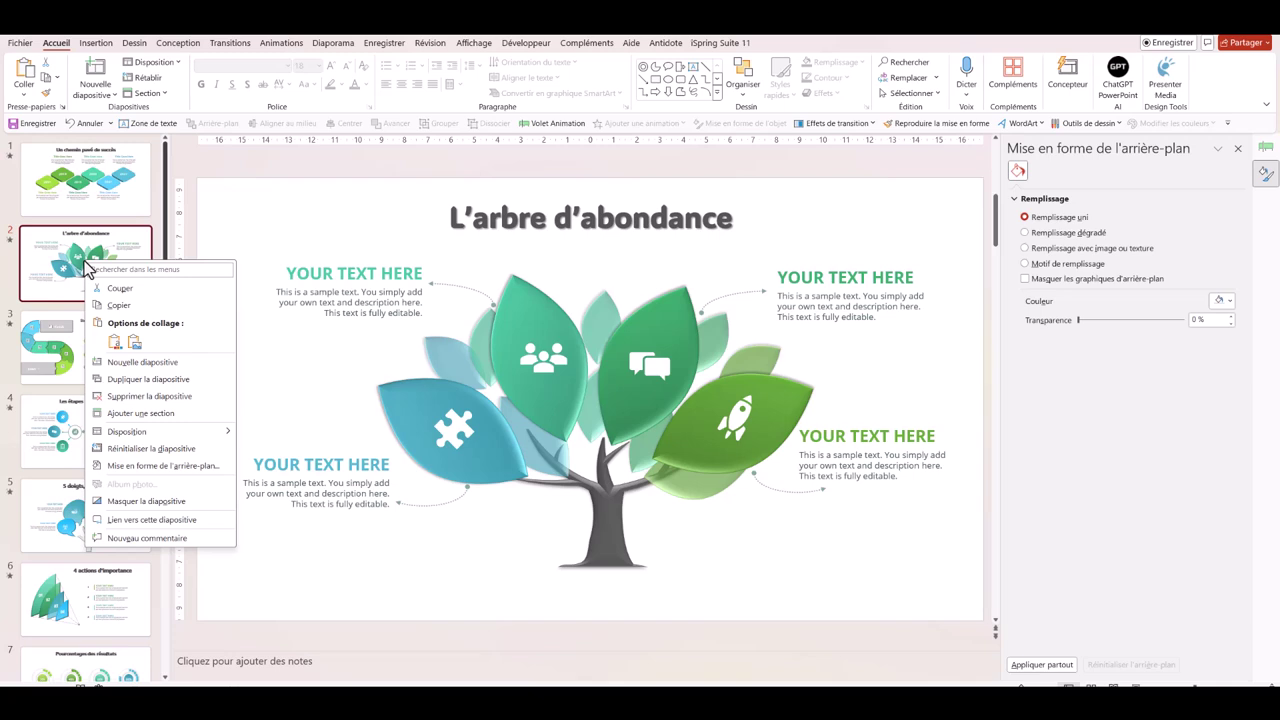
pyautogui.click(118, 305)
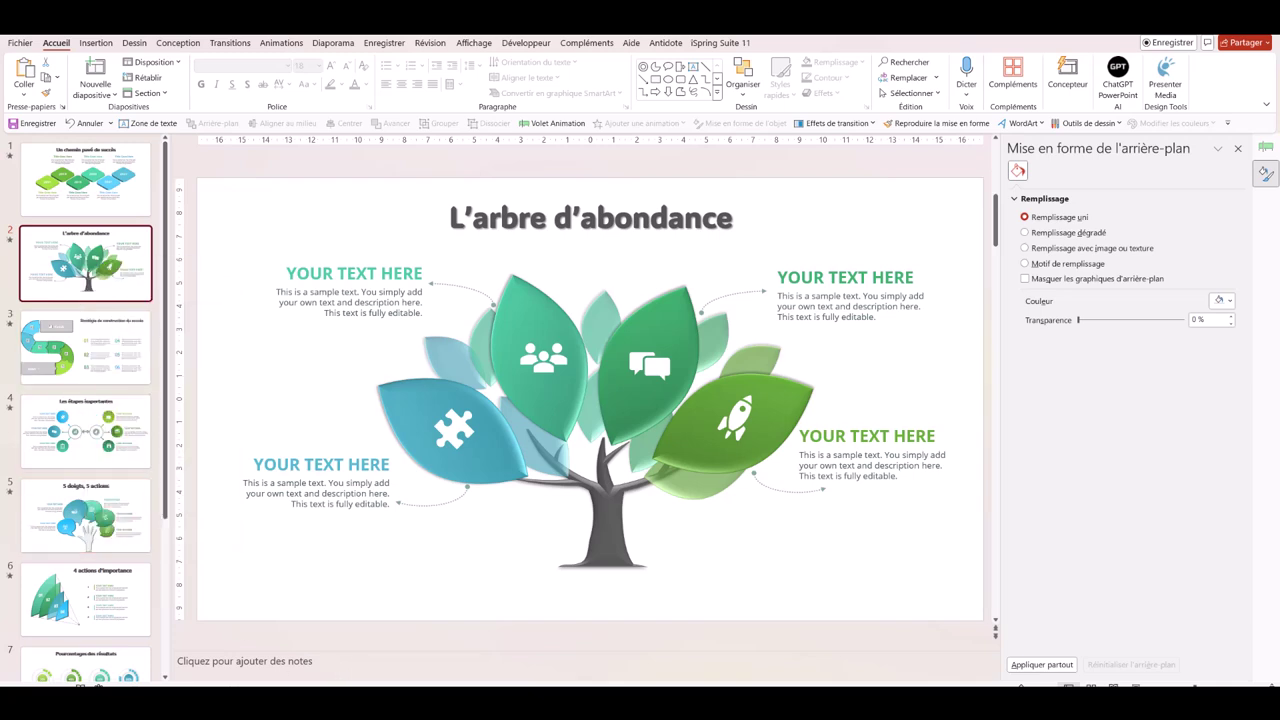
pyautogui.click(600, 680)
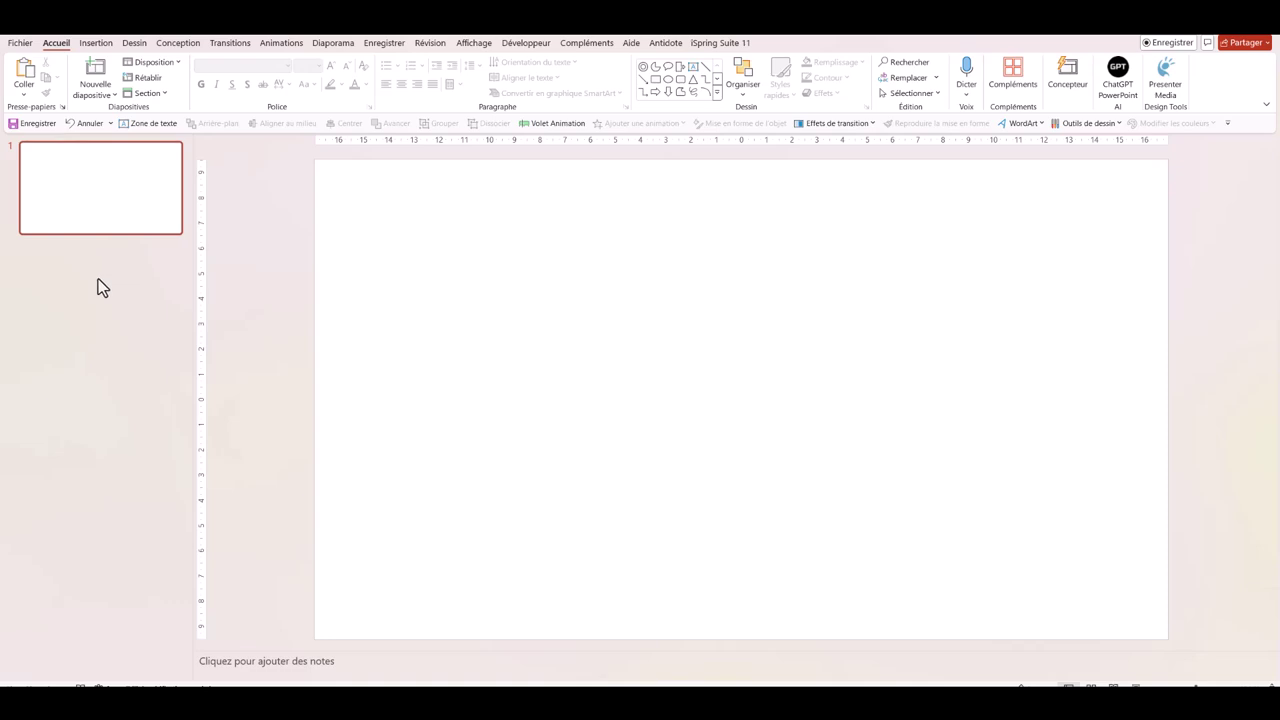
pyautogui.hotkey('ctrl', 'v')
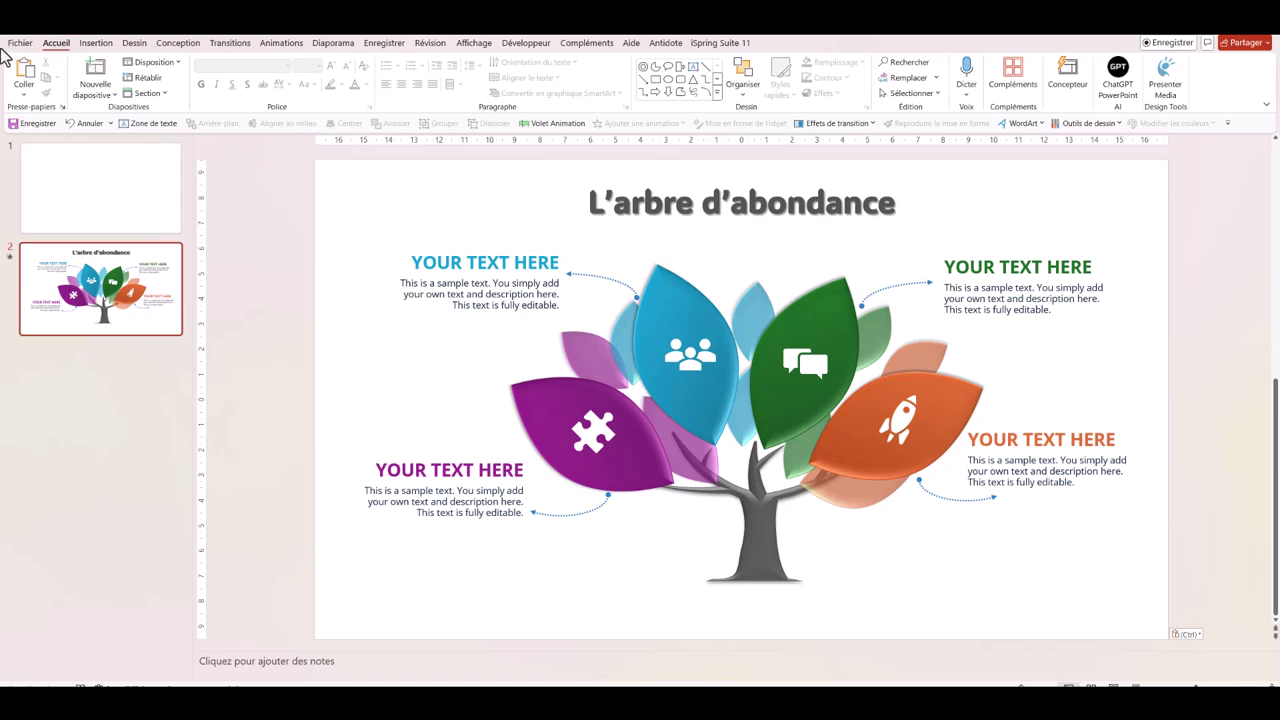
# Open the Volet Animation beside slide 7 with nothing selected on the slide
pyautogui.click(551, 124)
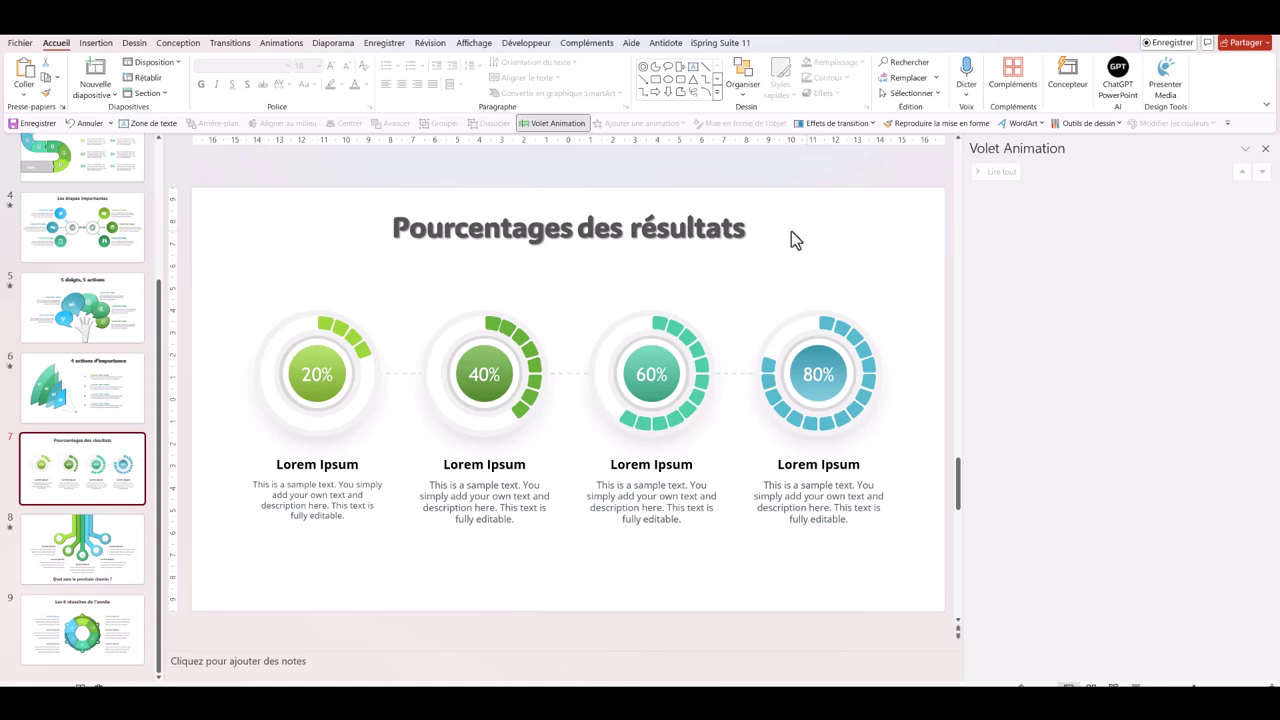
pyautogui.click(800, 255)
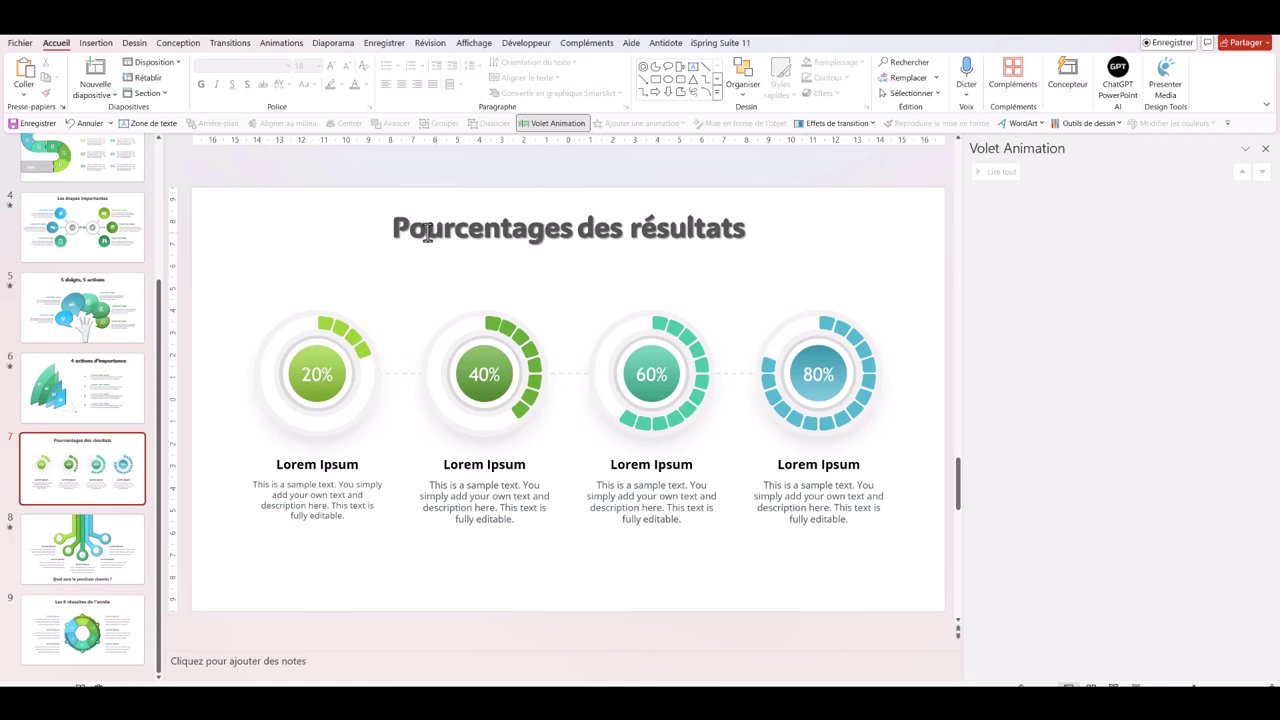
# Give the Pourcentages des résultats title an Appear entrance effect
pyautogui.tripleClick(509, 226)
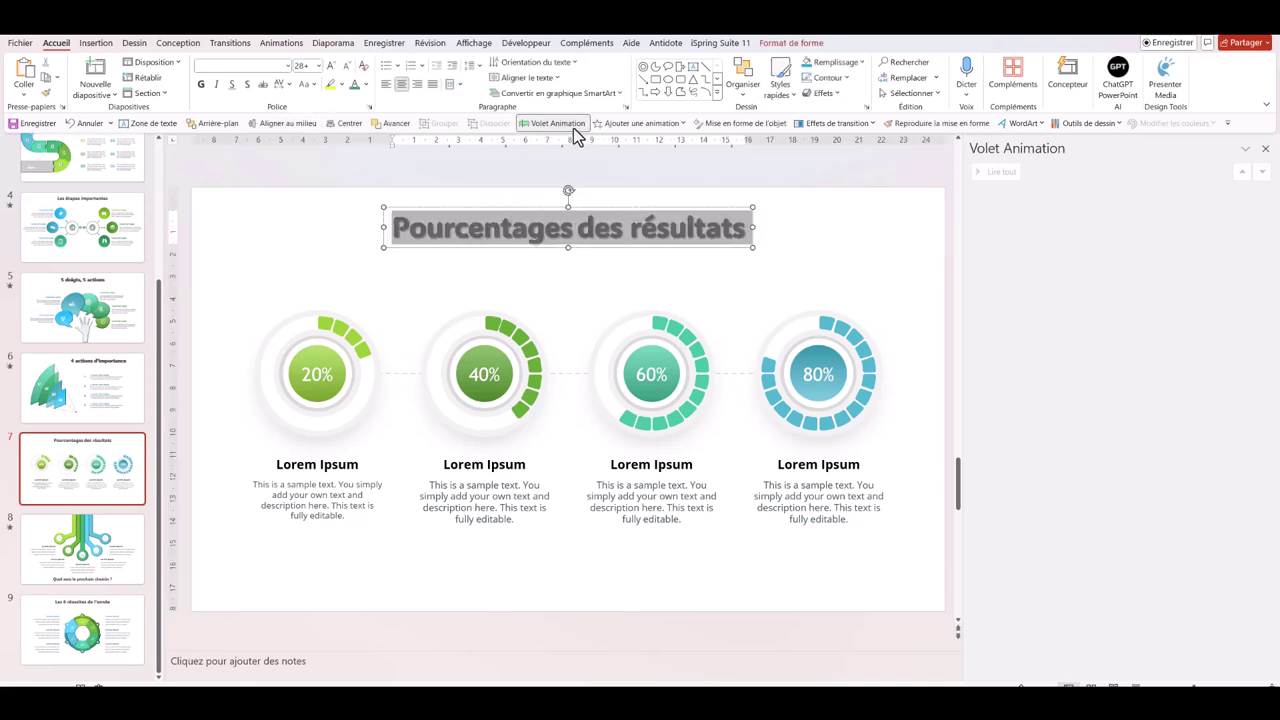
pyautogui.click(641, 125)
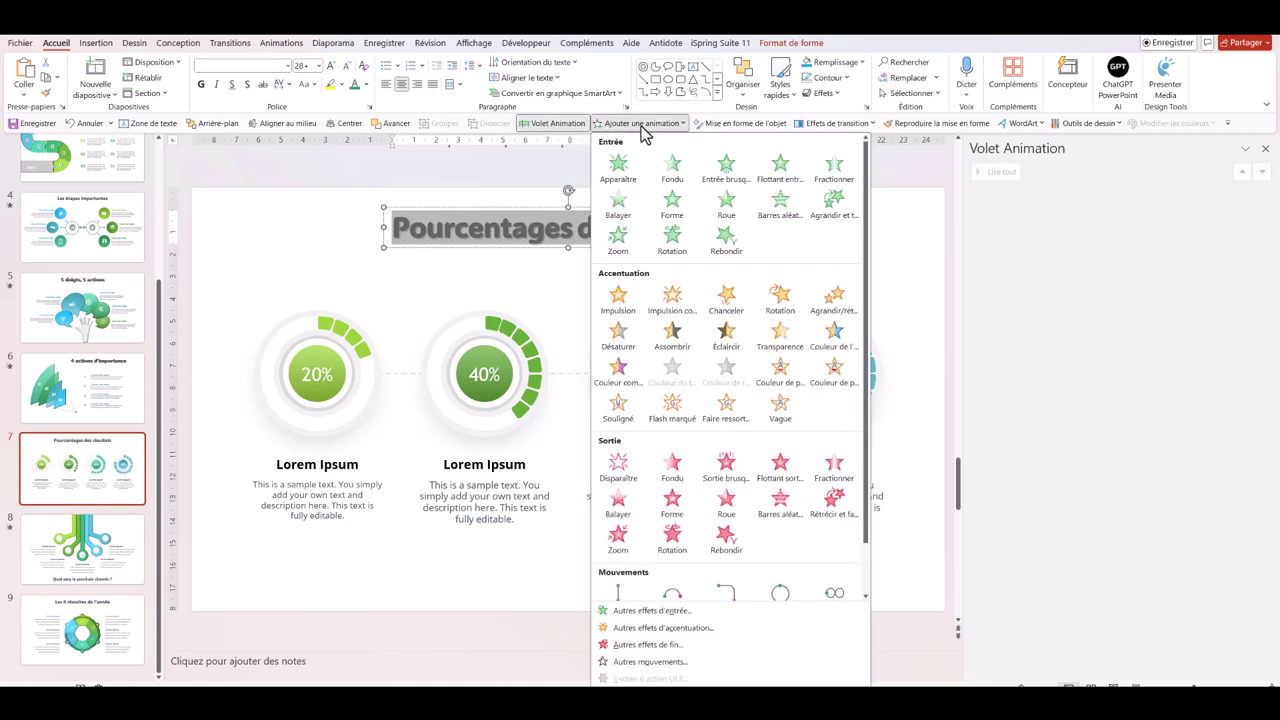
pyautogui.click(733, 218)
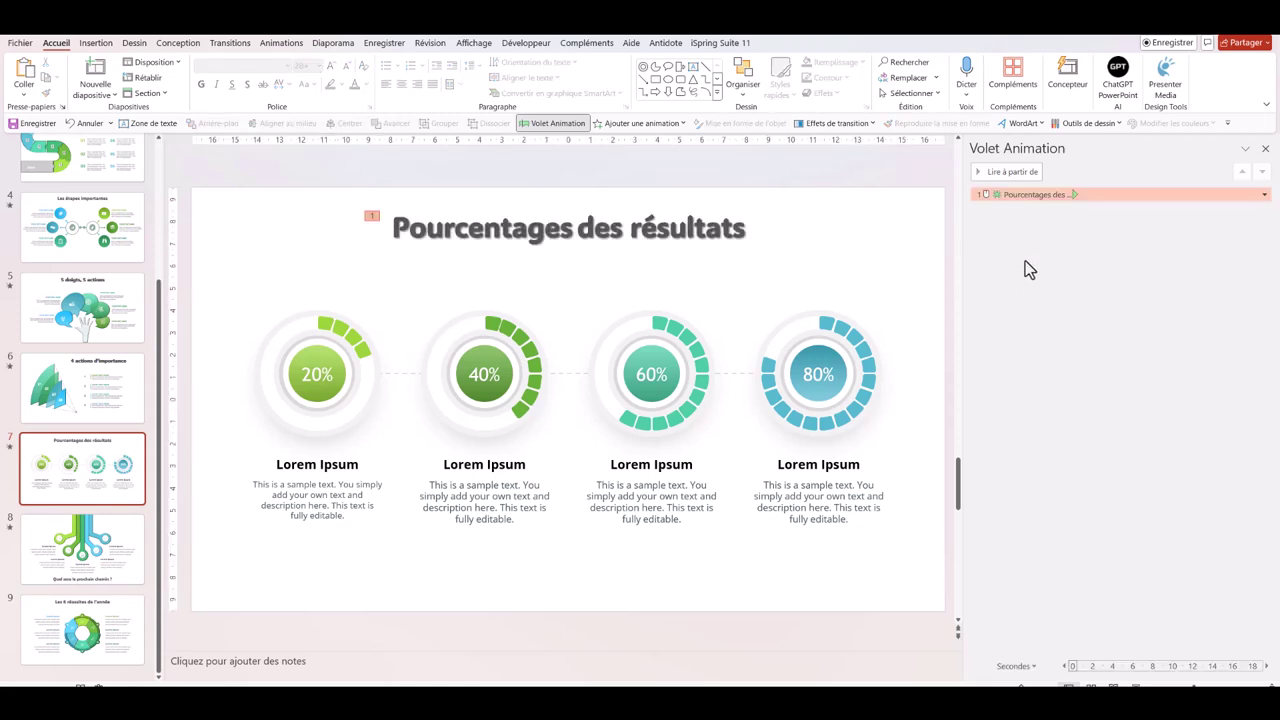
# Set the title animation to Par lettre with a 0.1 s delay, starting Après la précédente
pyautogui.click(1264, 195)
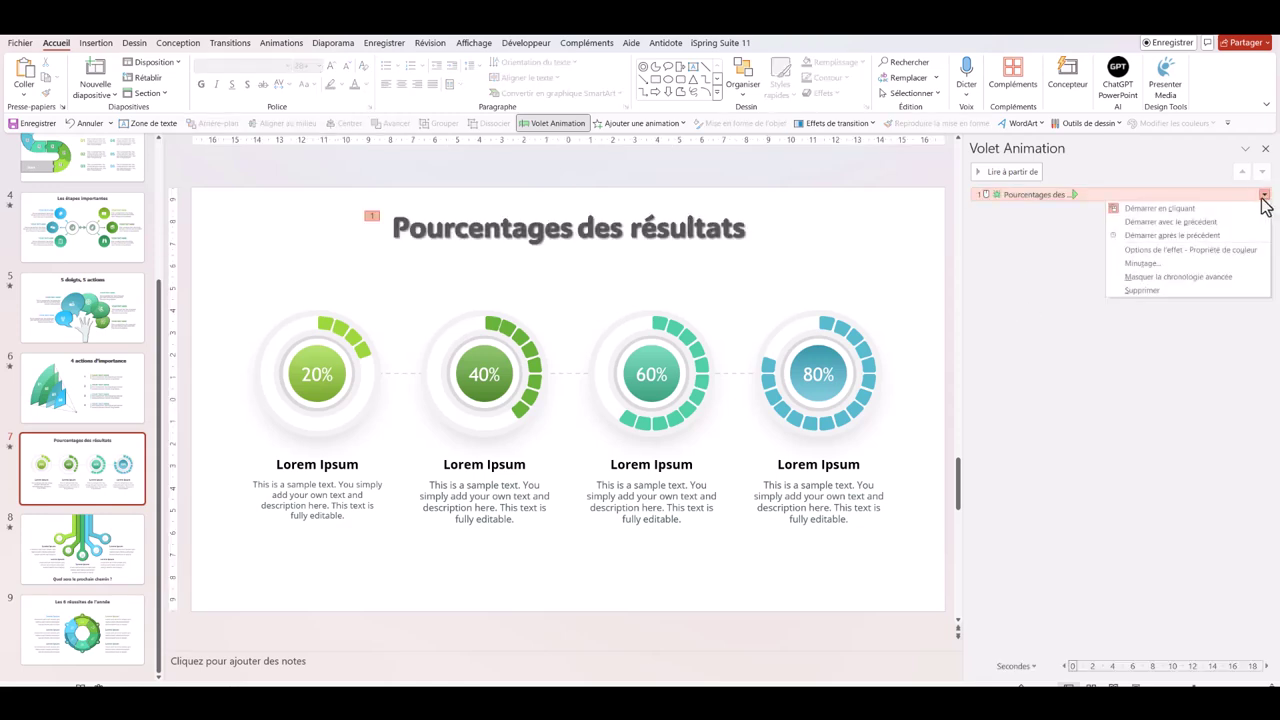
pyautogui.click(1190, 249)
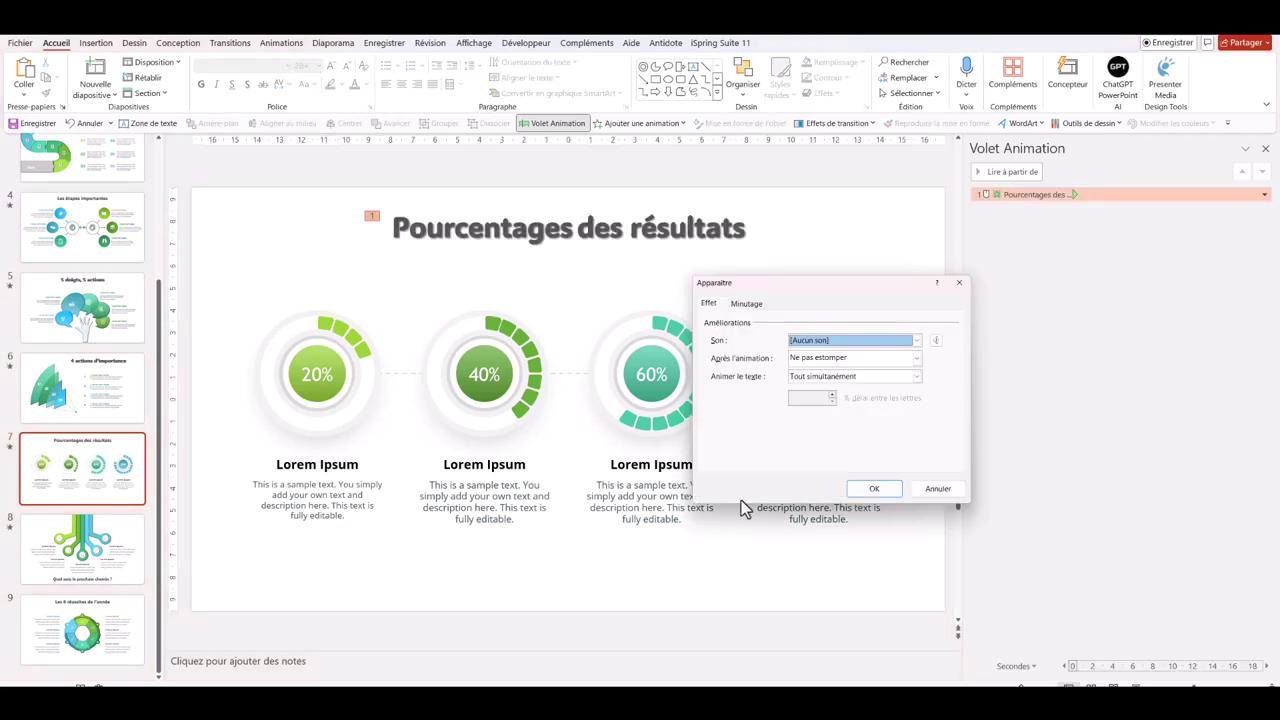
pyautogui.click(916, 376)
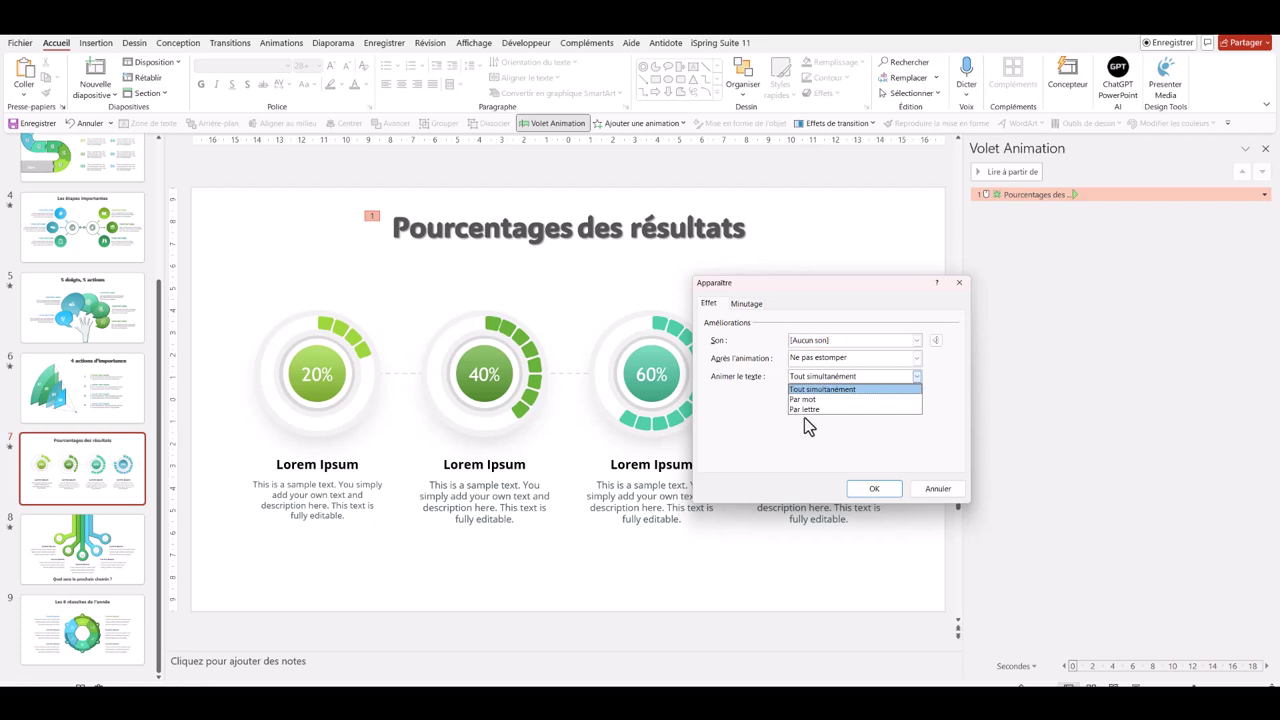
pyautogui.click(806, 409)
pyautogui.click(831, 401)
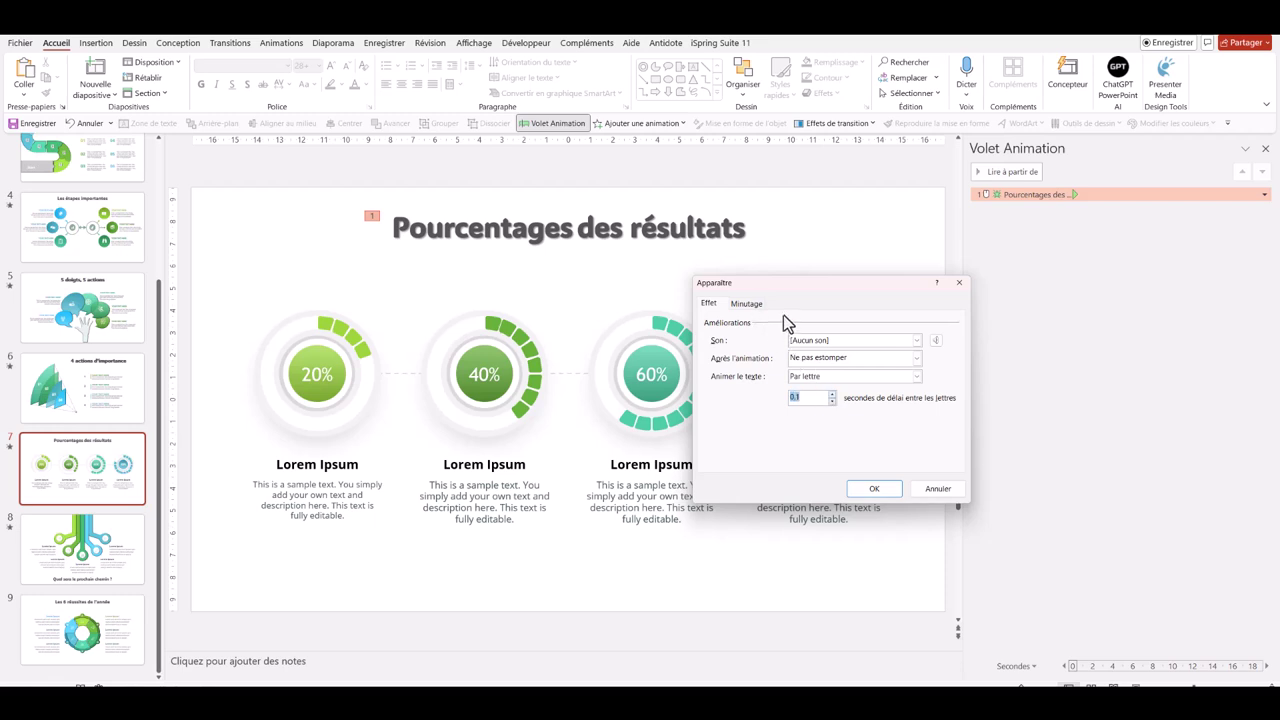
pyautogui.click(746, 303)
pyautogui.click(862, 327)
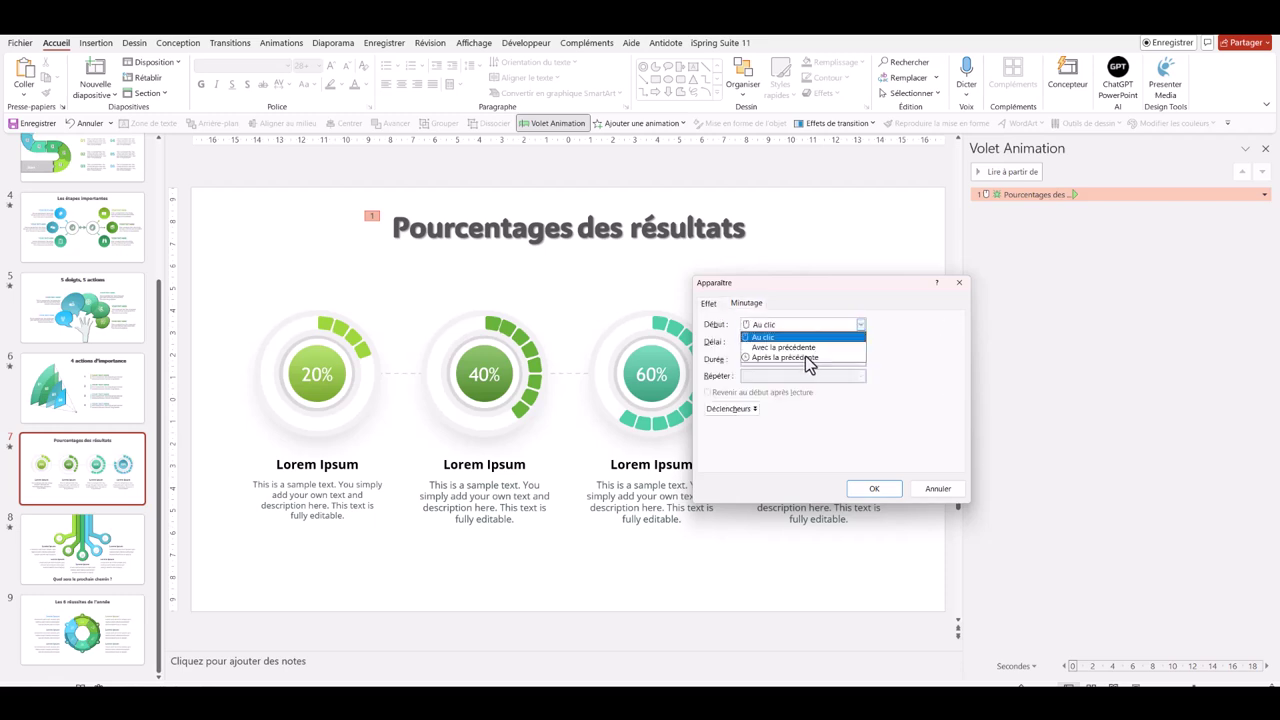
pyautogui.click(812, 347)
pyautogui.click(872, 489)
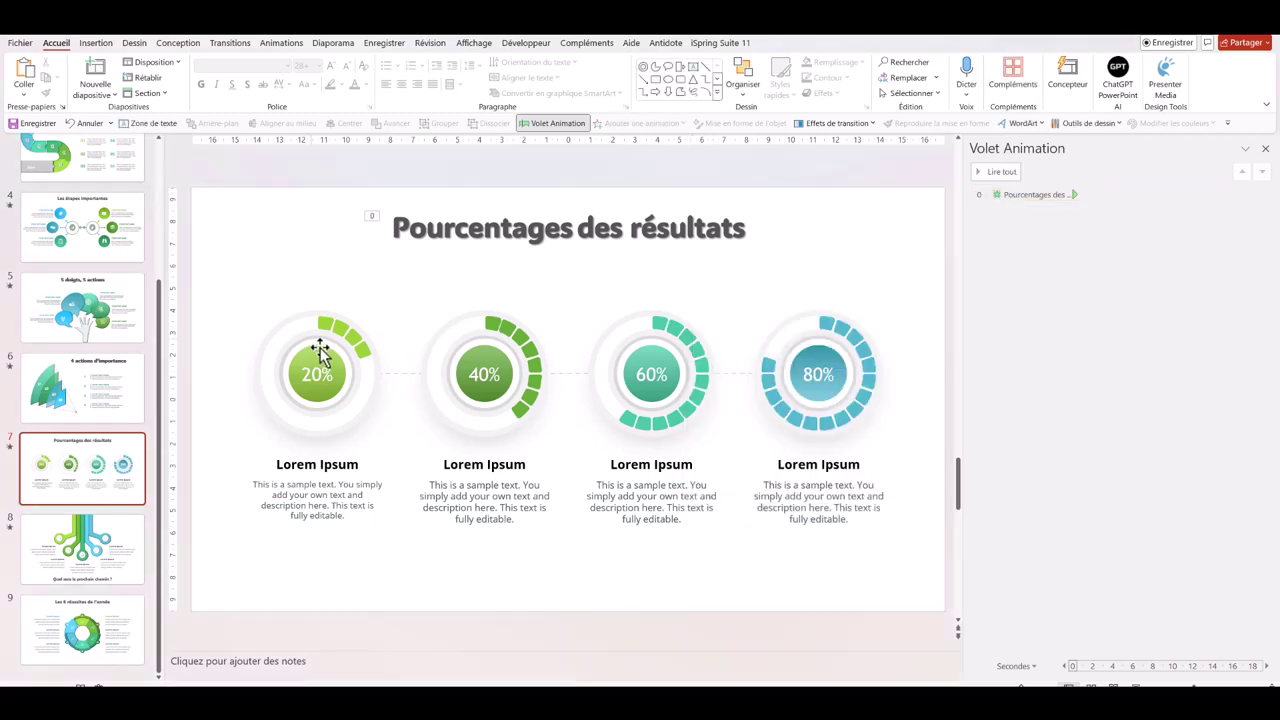
# Select the group holding the four circle gauges
pyautogui.click(320, 350)
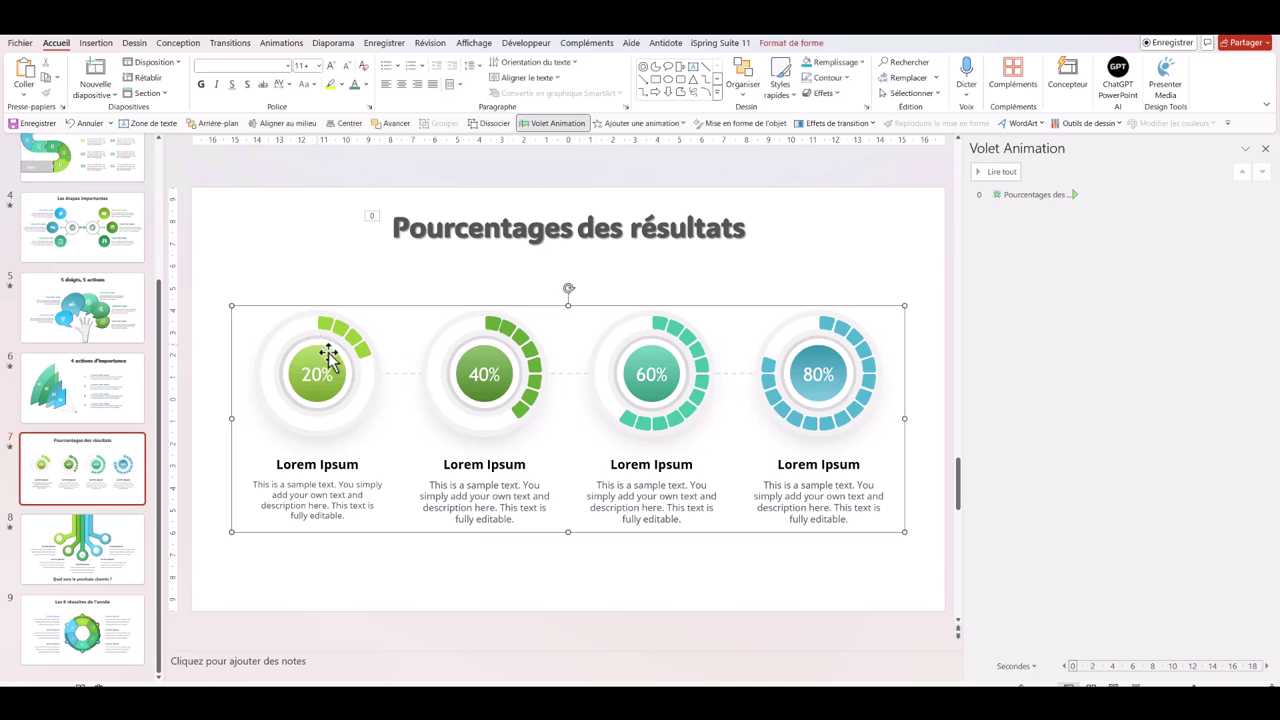
pyautogui.rightClick(268, 314)
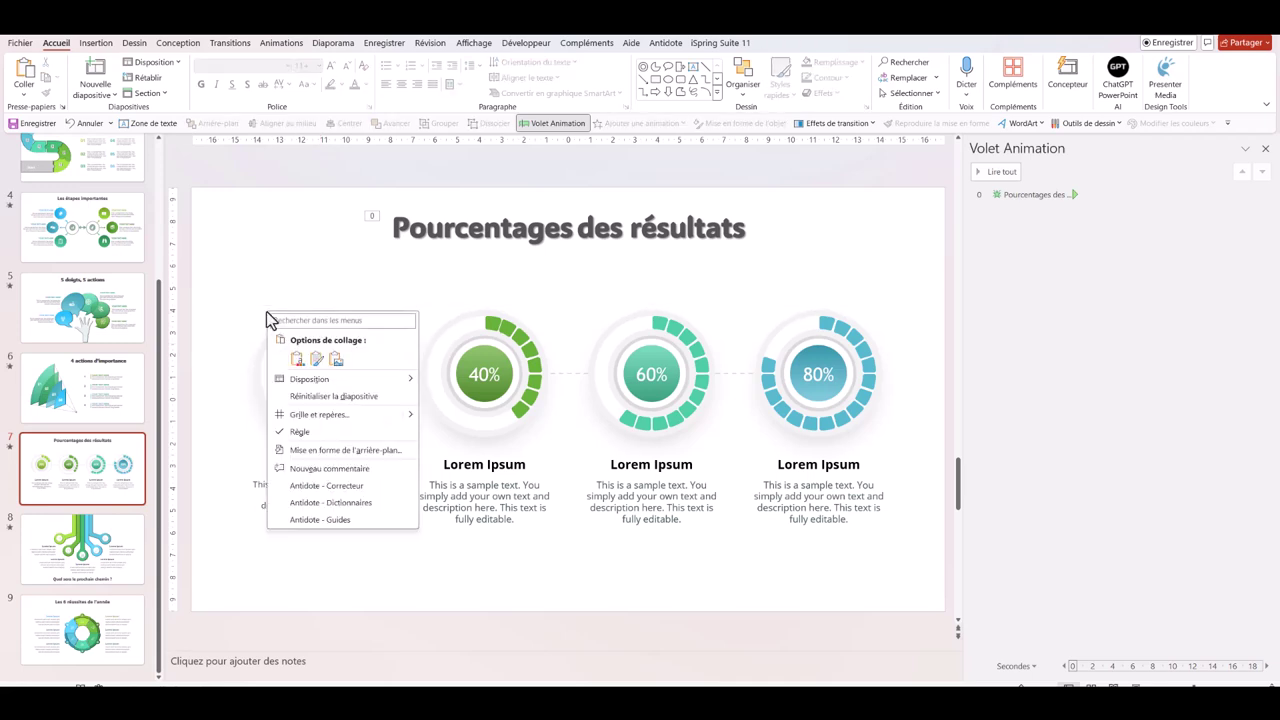
pyautogui.press('Escape')
pyautogui.click(523, 323)
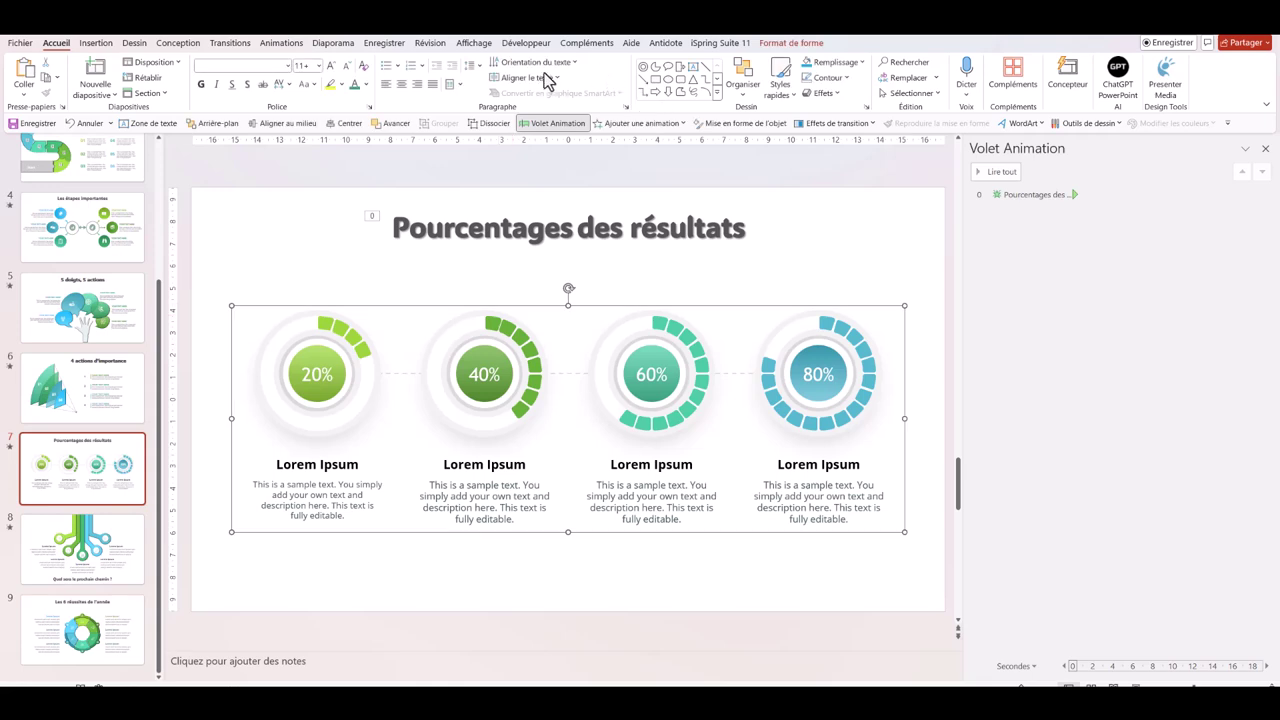
# Ungroup the slide's contents with Organiser > Dissocier and check the title's animation entry
pyautogui.click(743, 90)
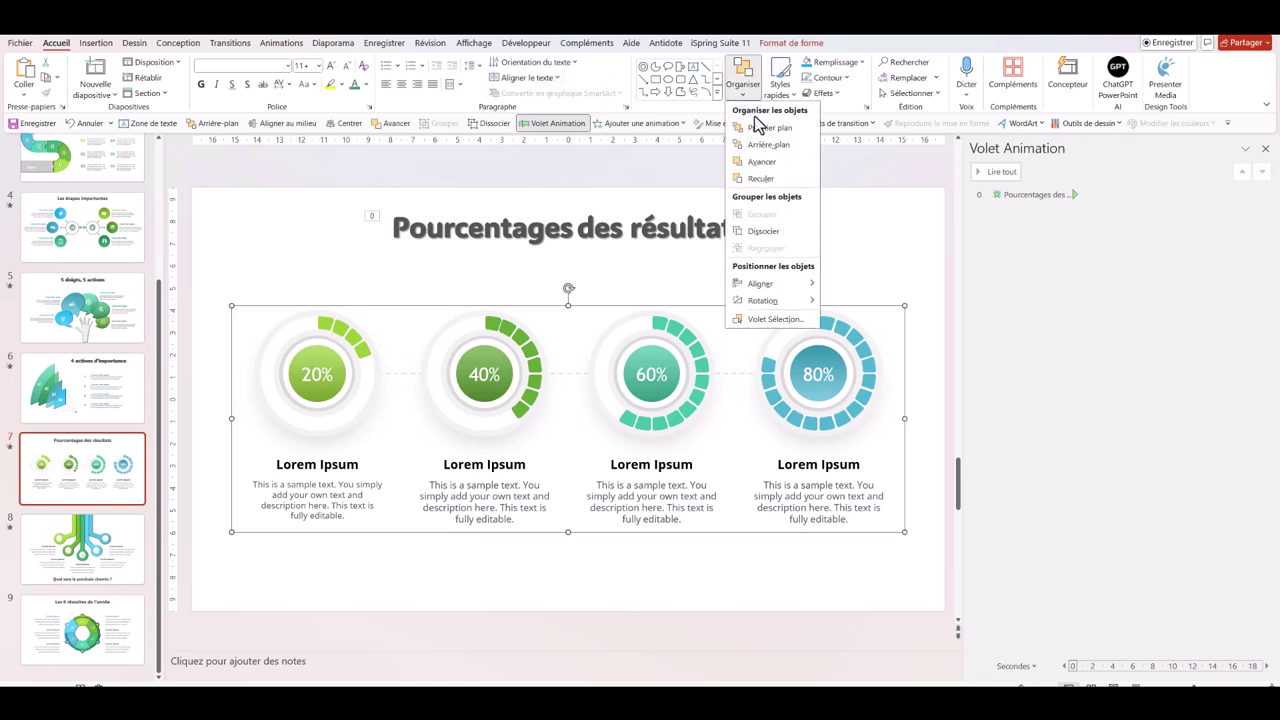
pyautogui.click(763, 231)
pyautogui.click(600, 240)
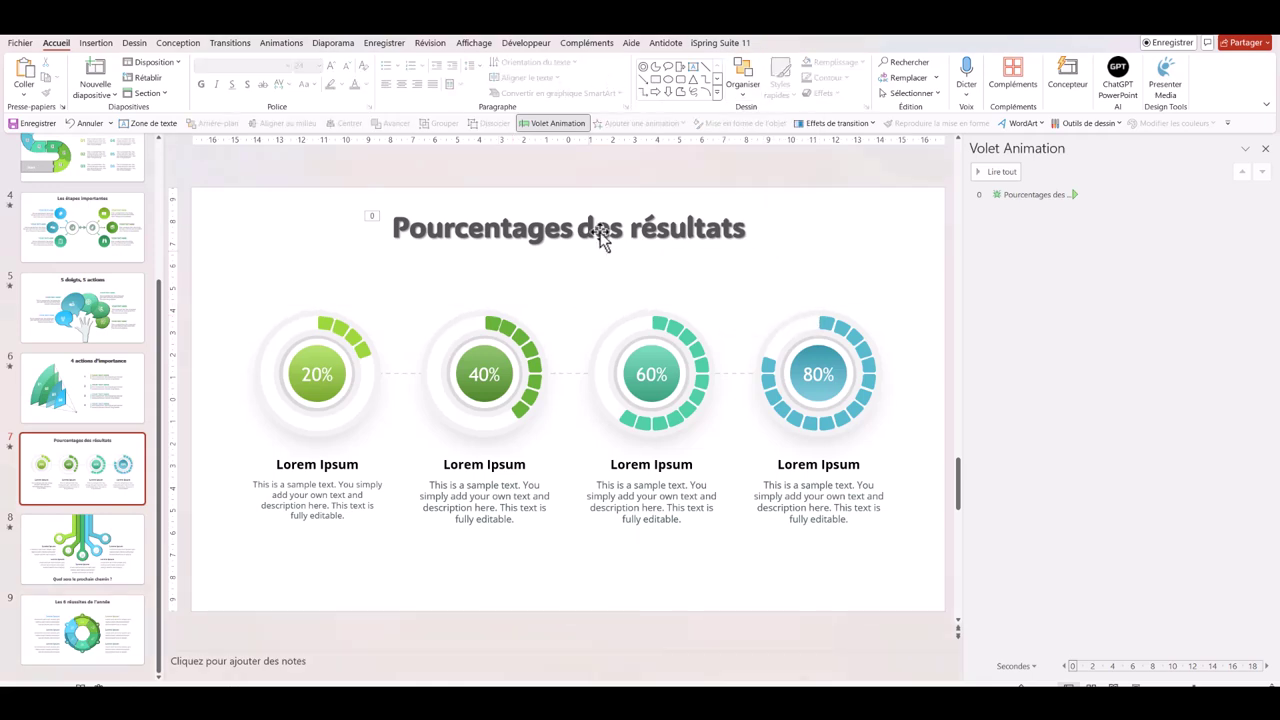
pyautogui.click(1006, 197)
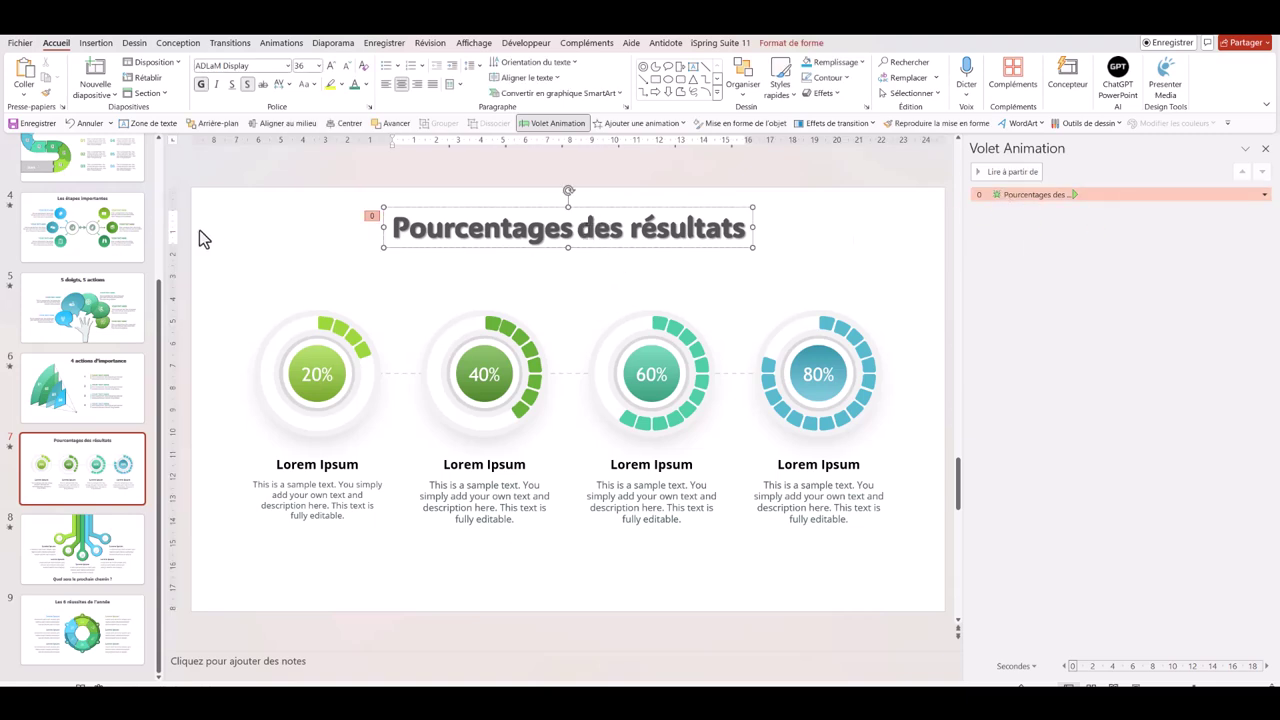
# Select the 20%, 40%, 60% and 80% circle gauges together for animation
pyautogui.click(305, 340)
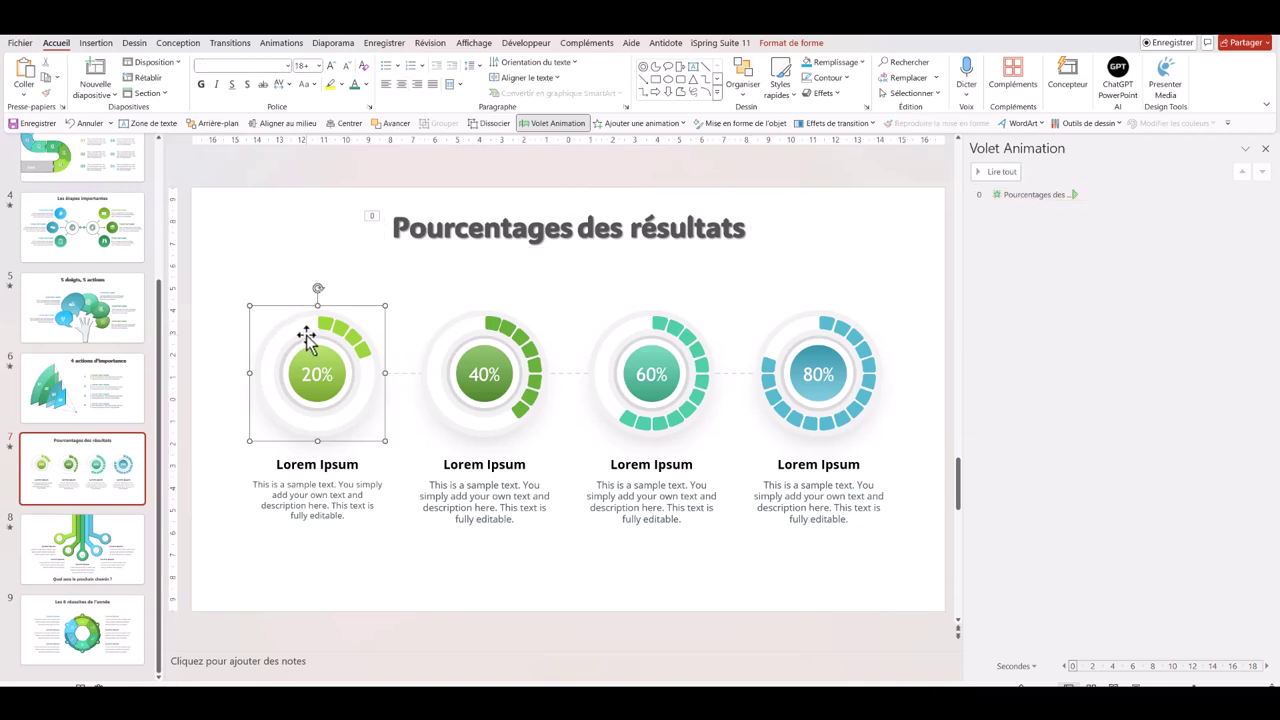
pyautogui.keyDown('shift'); pyautogui.click(502, 346); pyautogui.keyUp('shift')
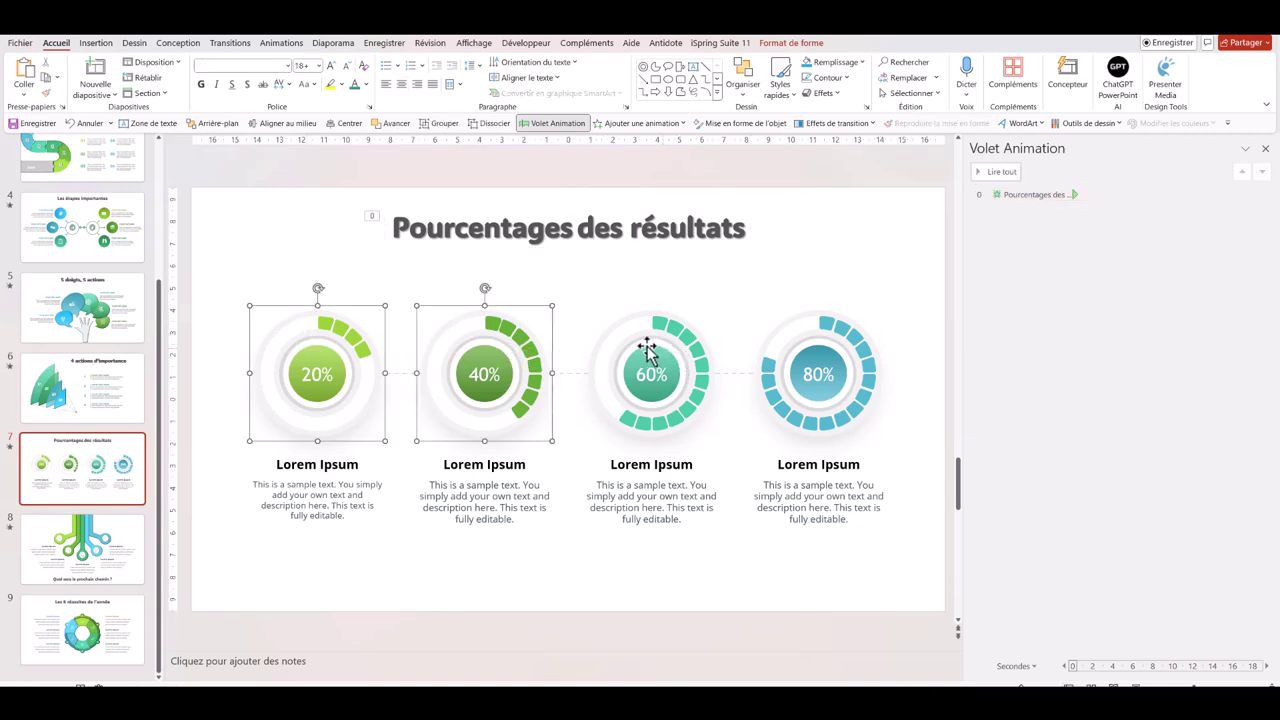
pyautogui.keyDown('shift'); pyautogui.click(648, 348); pyautogui.keyUp('shift')
pyautogui.keyDown('shift'); pyautogui.click(837, 363); pyautogui.keyUp('shift')
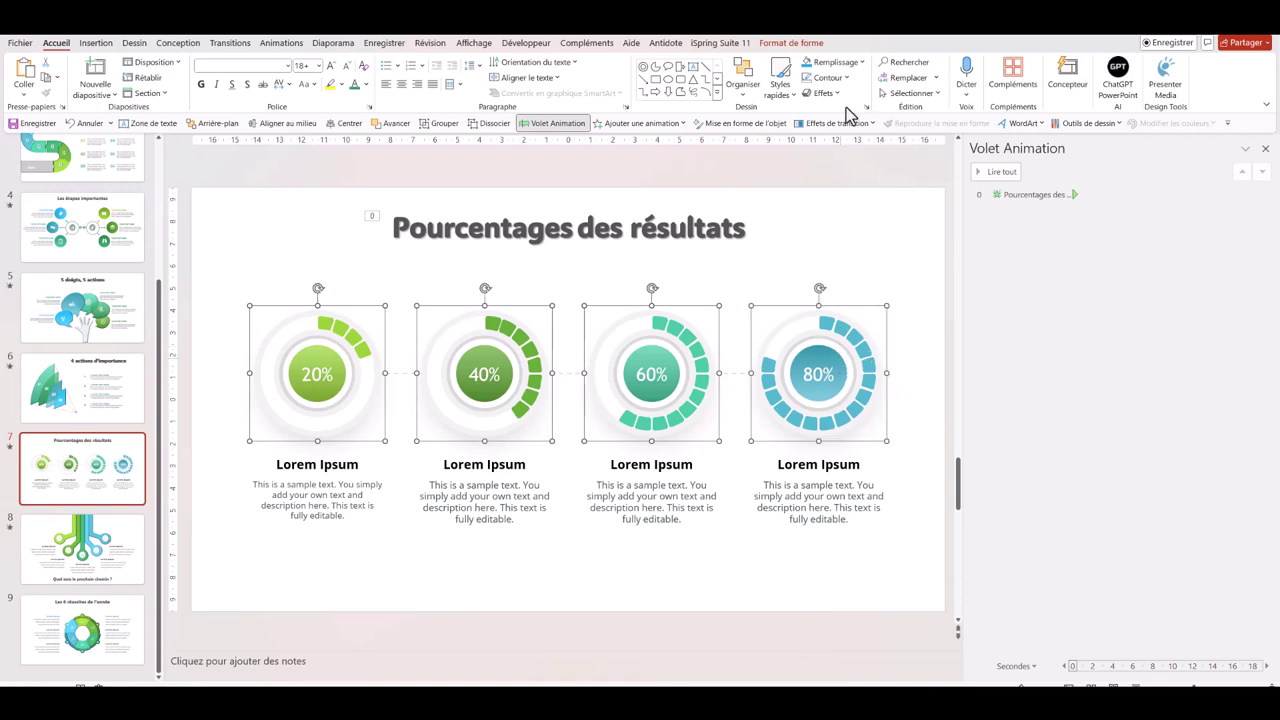
pyautogui.click(665, 128)
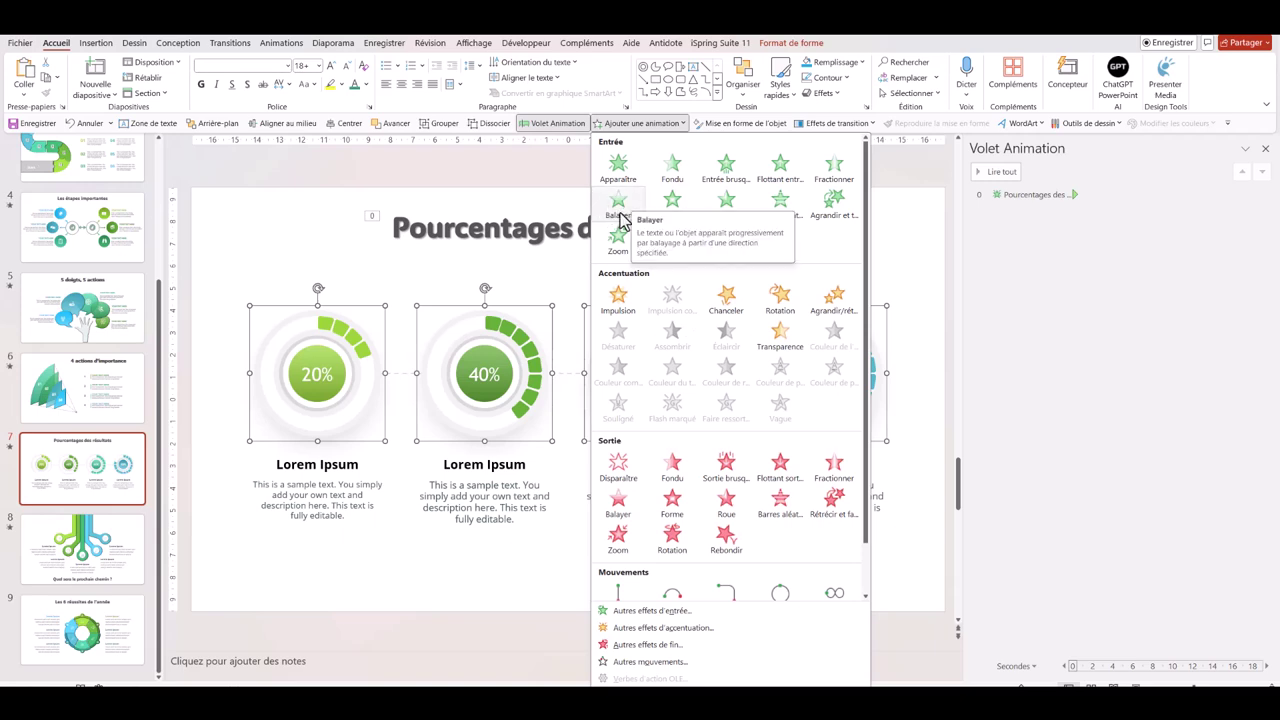
# Apply a Fondu entrance to the four gauges, each Après la précédente, lasting 1 second
pyautogui.click(776, 188)
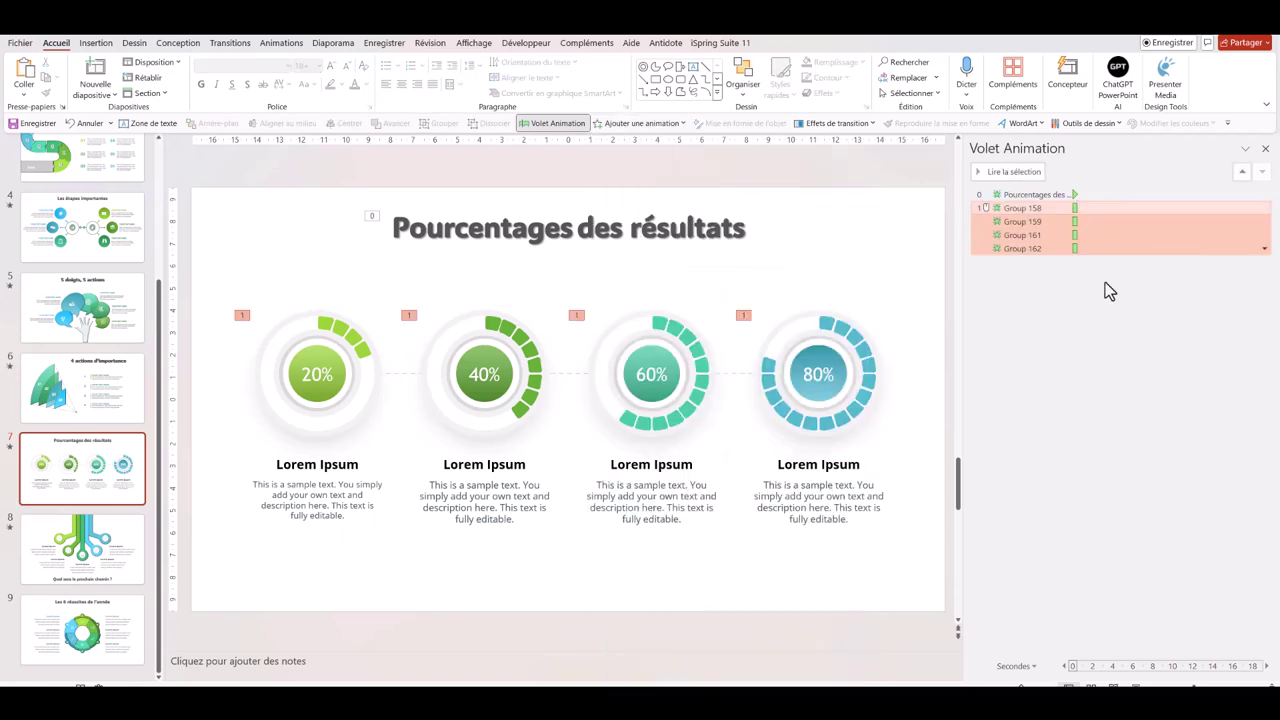
pyautogui.click(1265, 249)
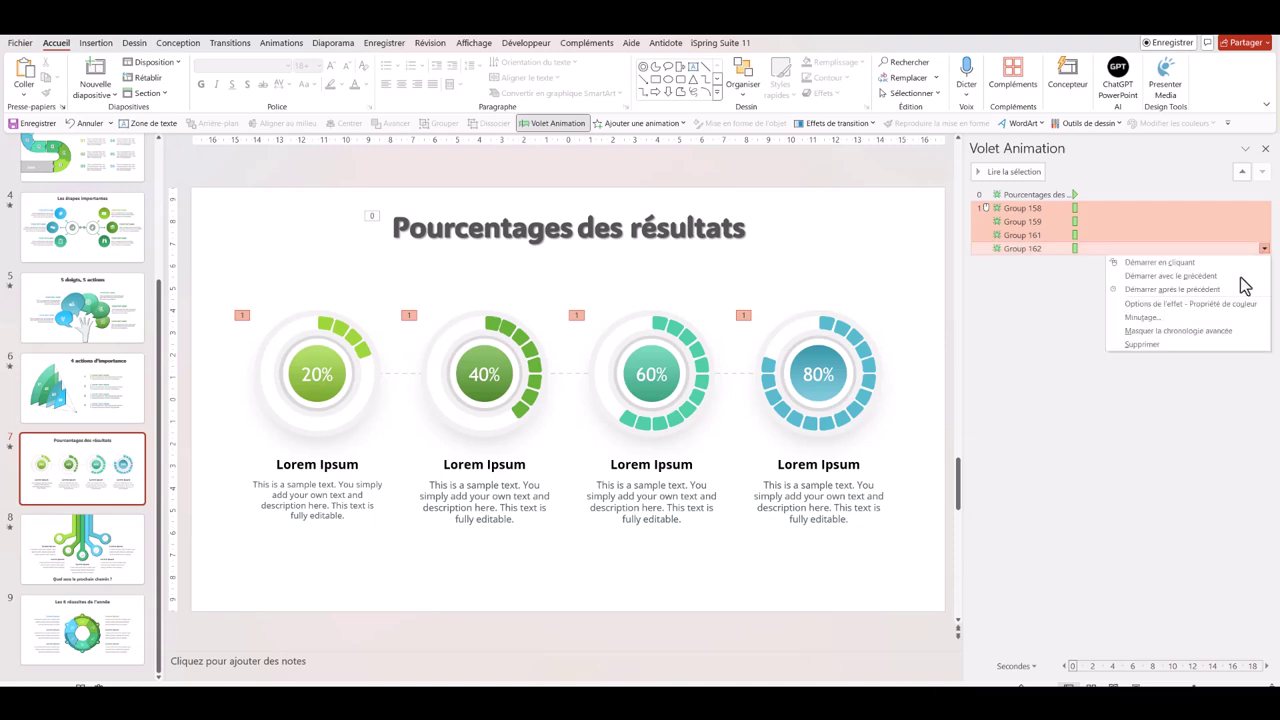
pyautogui.click(1192, 302)
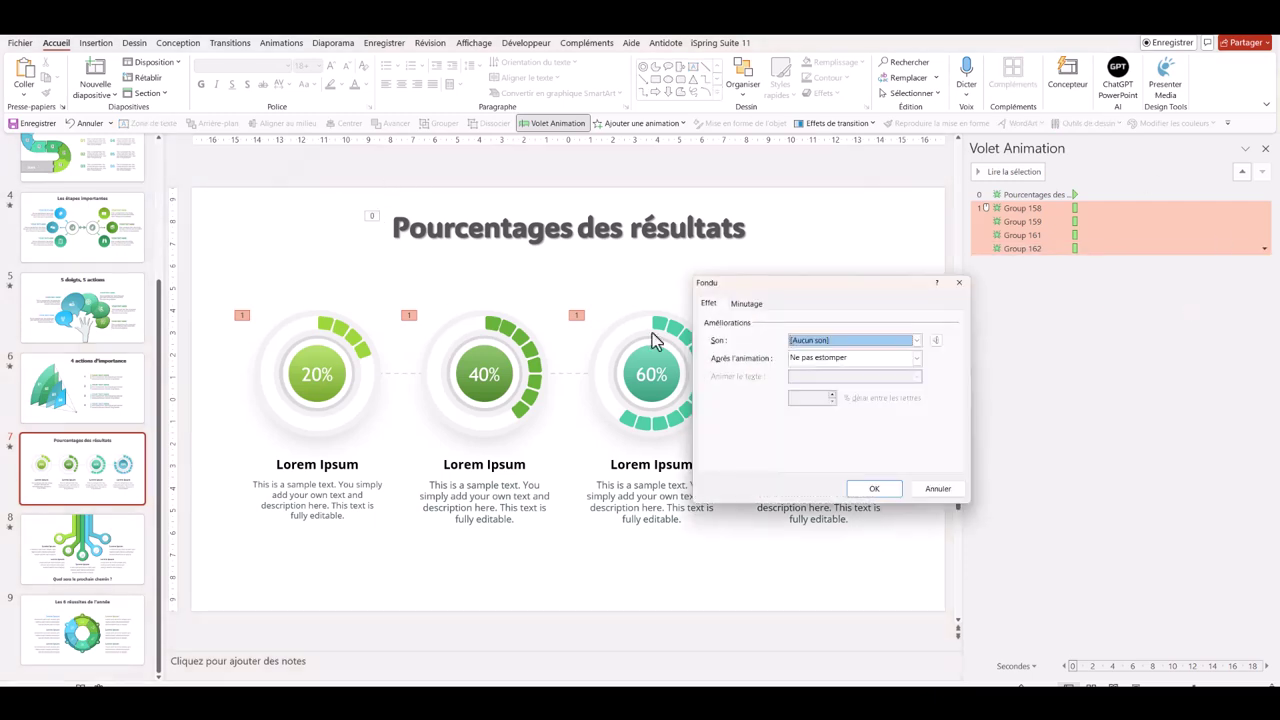
pyautogui.click(748, 304)
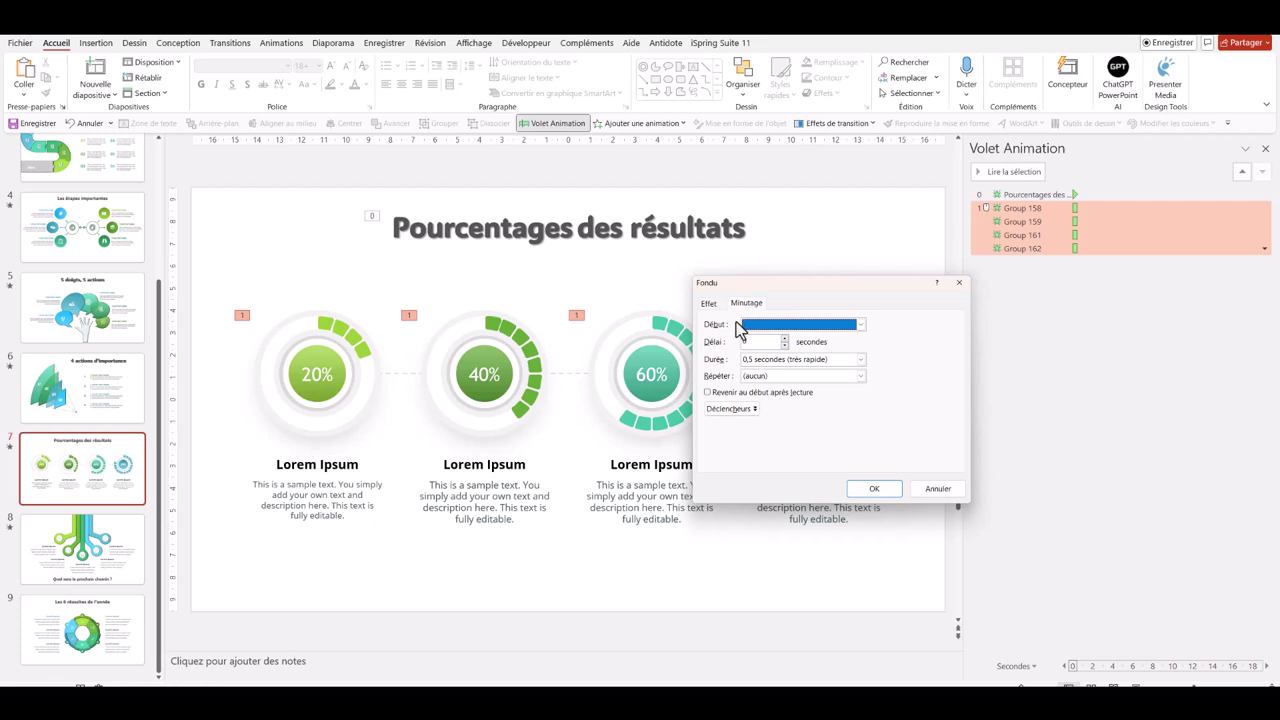
pyautogui.click(859, 326)
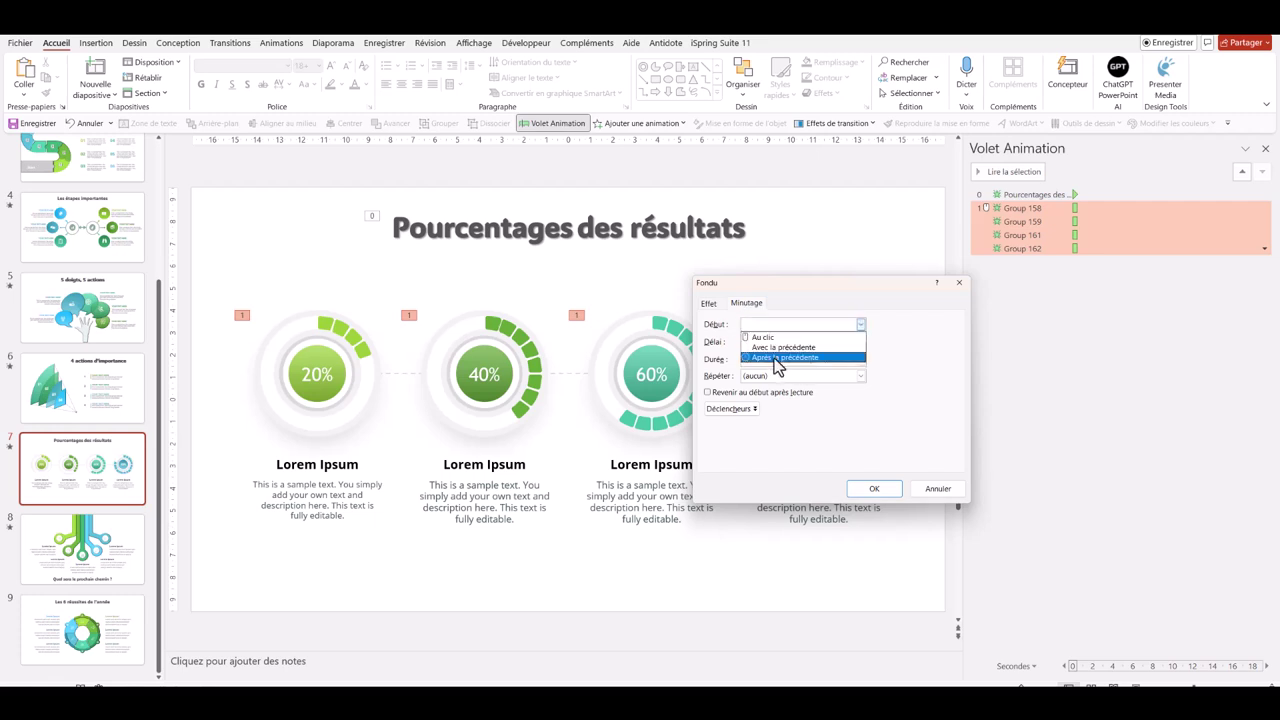
pyautogui.click(774, 358)
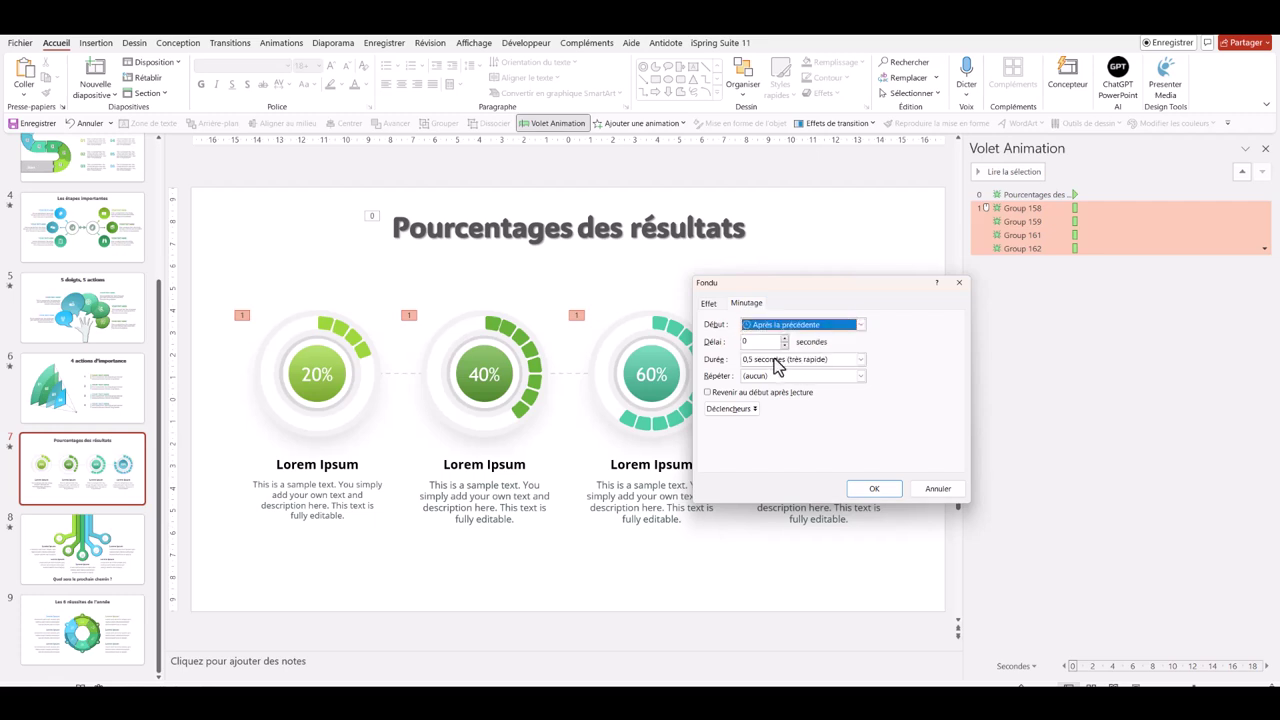
pyautogui.click(861, 360)
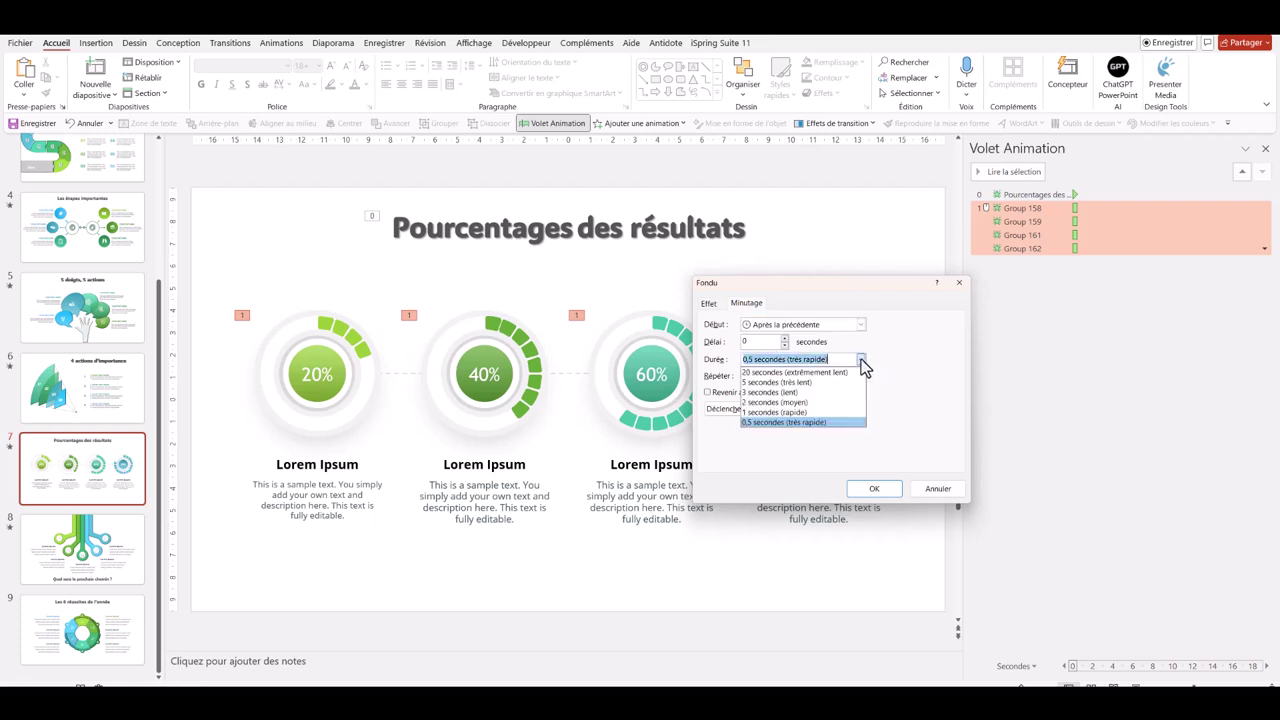
pyautogui.click(777, 412)
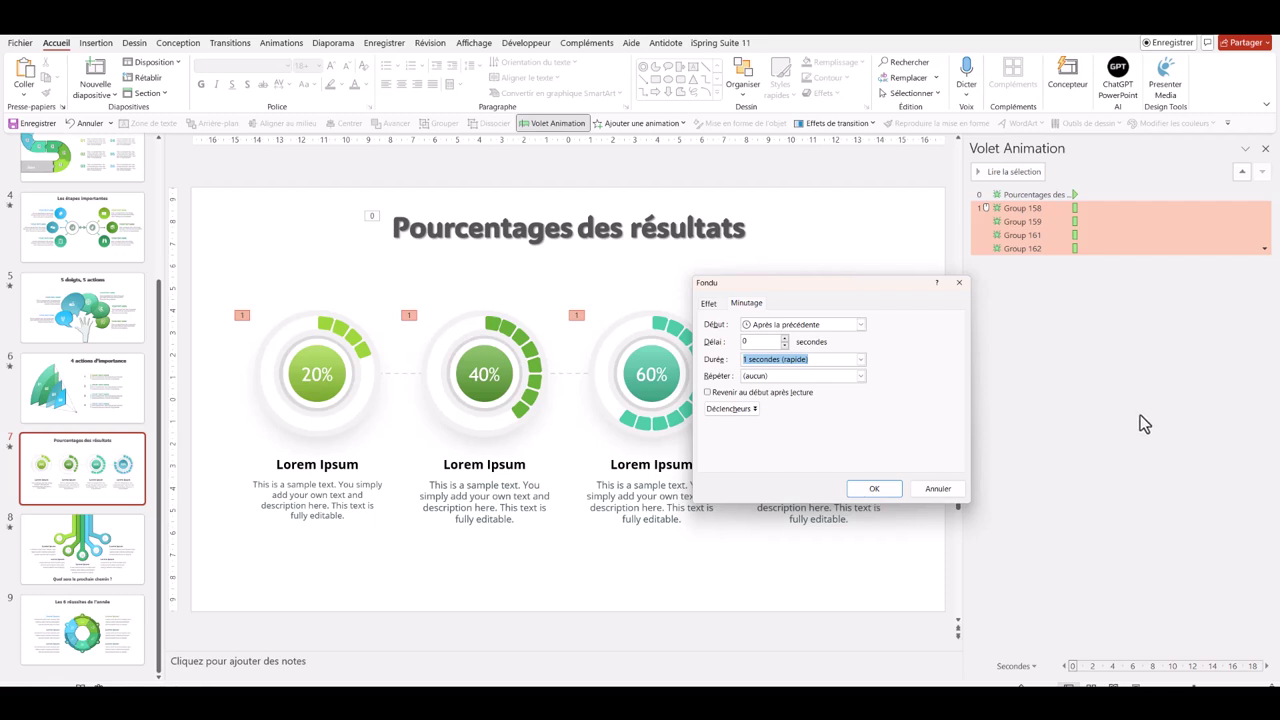
pyautogui.press('Return')
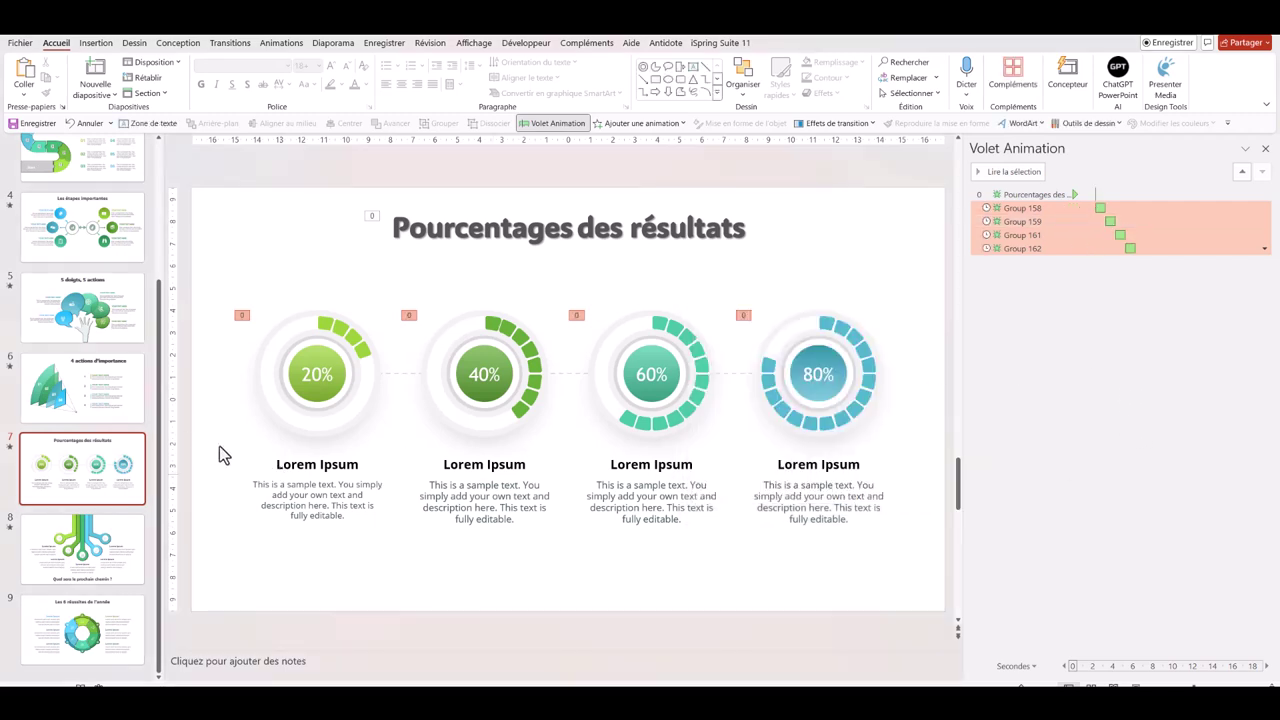
# Select the first Lorem Ipsum heading box, then add the second, third and fourth headings
pyautogui.click(298, 467)
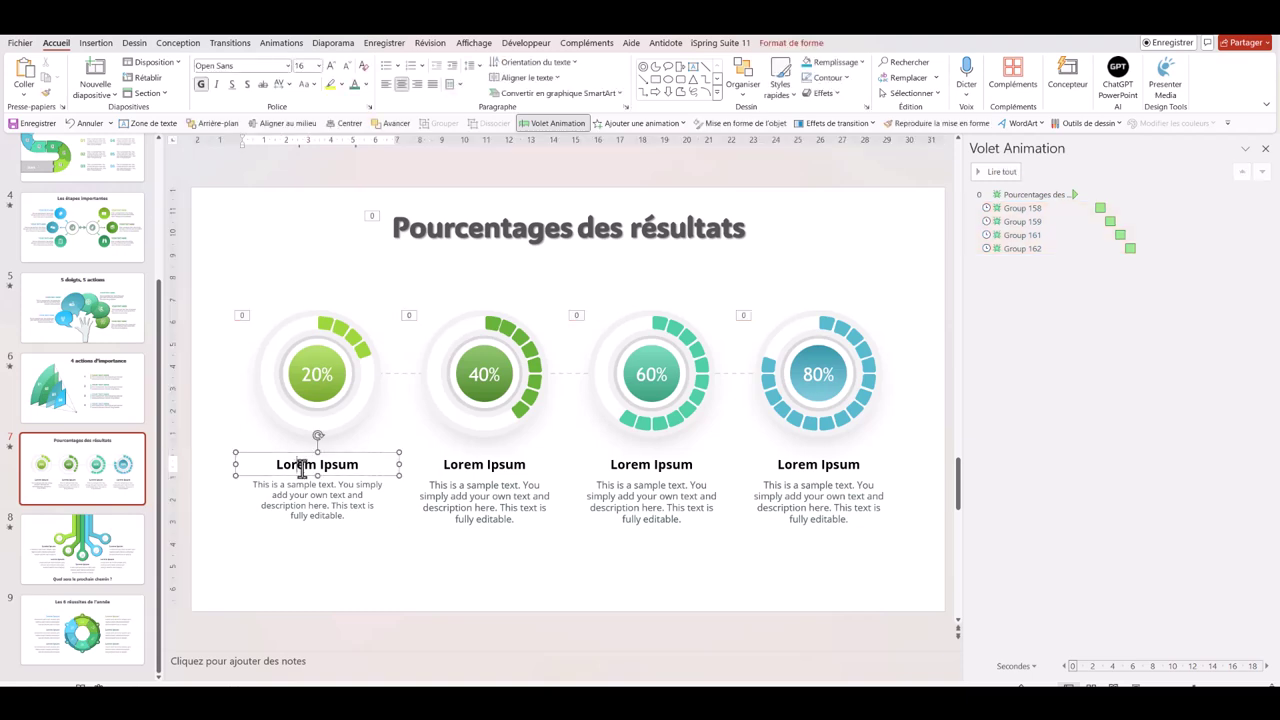
pyautogui.doubleClick(300, 467)
pyautogui.click(276, 465)
pyautogui.moveTo(276, 465); pyautogui.dragTo(358, 465)
pyautogui.click(925, 315)
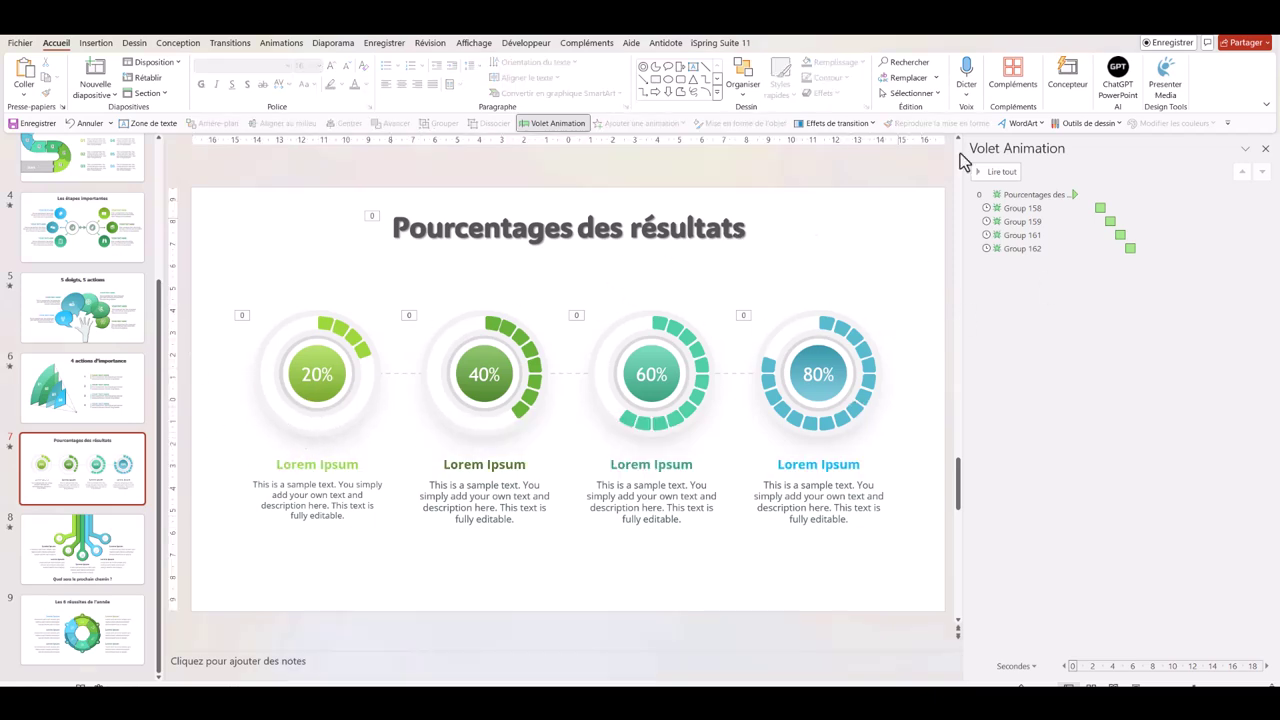
pyautogui.click(302, 465)
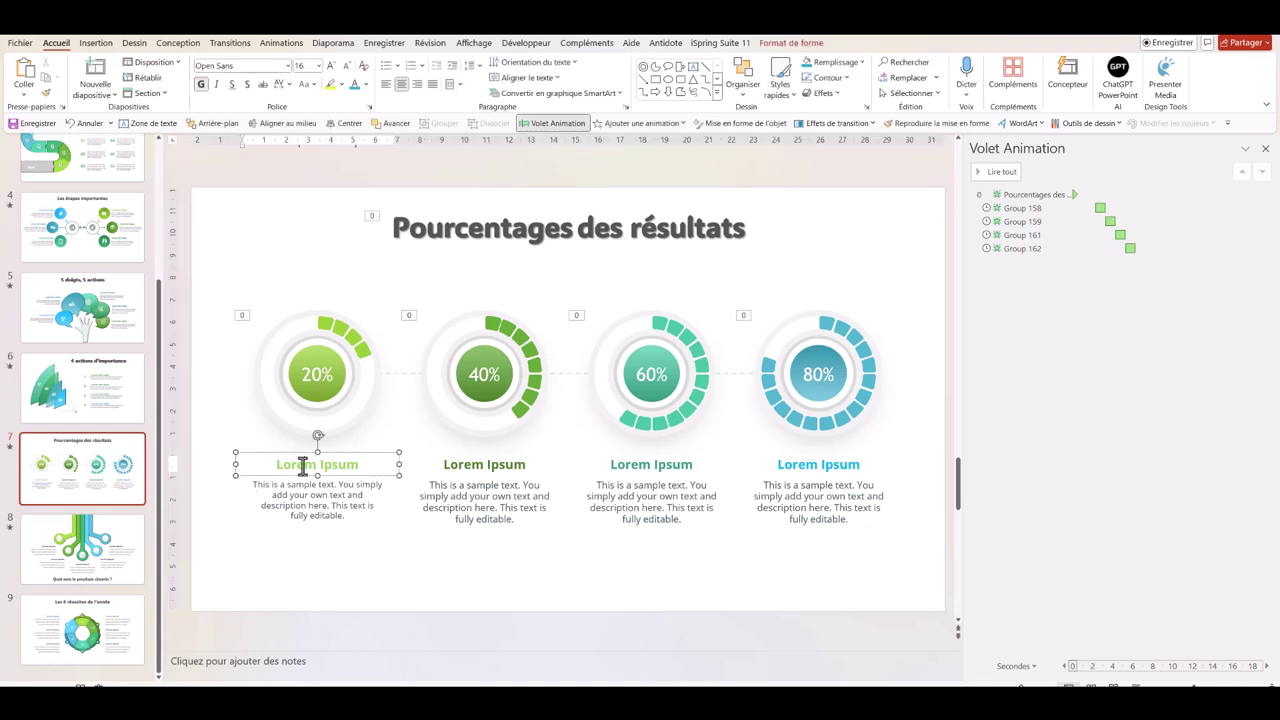
pyautogui.keyDown('shift'); pyautogui.click(478, 463); pyautogui.keyUp('shift')
pyautogui.keyDown('shift'); pyautogui.click(712, 463); pyautogui.keyUp('shift')
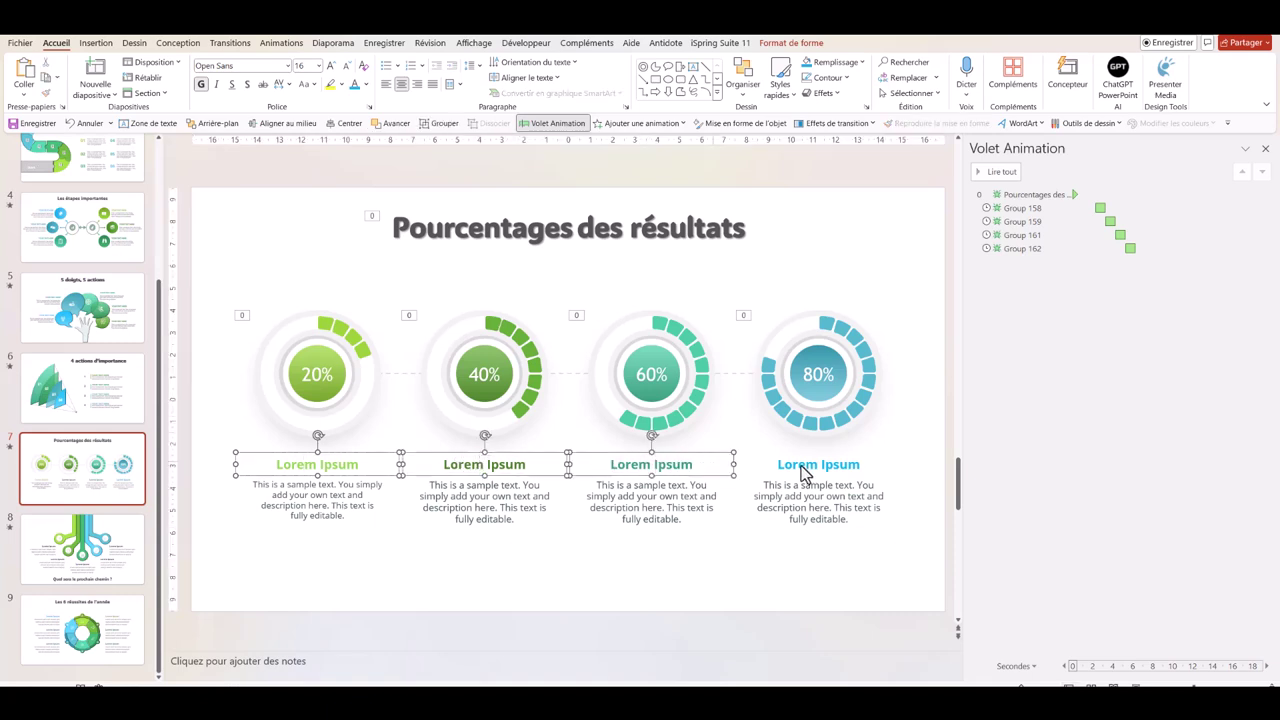
pyautogui.keyDown('shift'); pyautogui.click(803, 462); pyautogui.keyUp('shift')
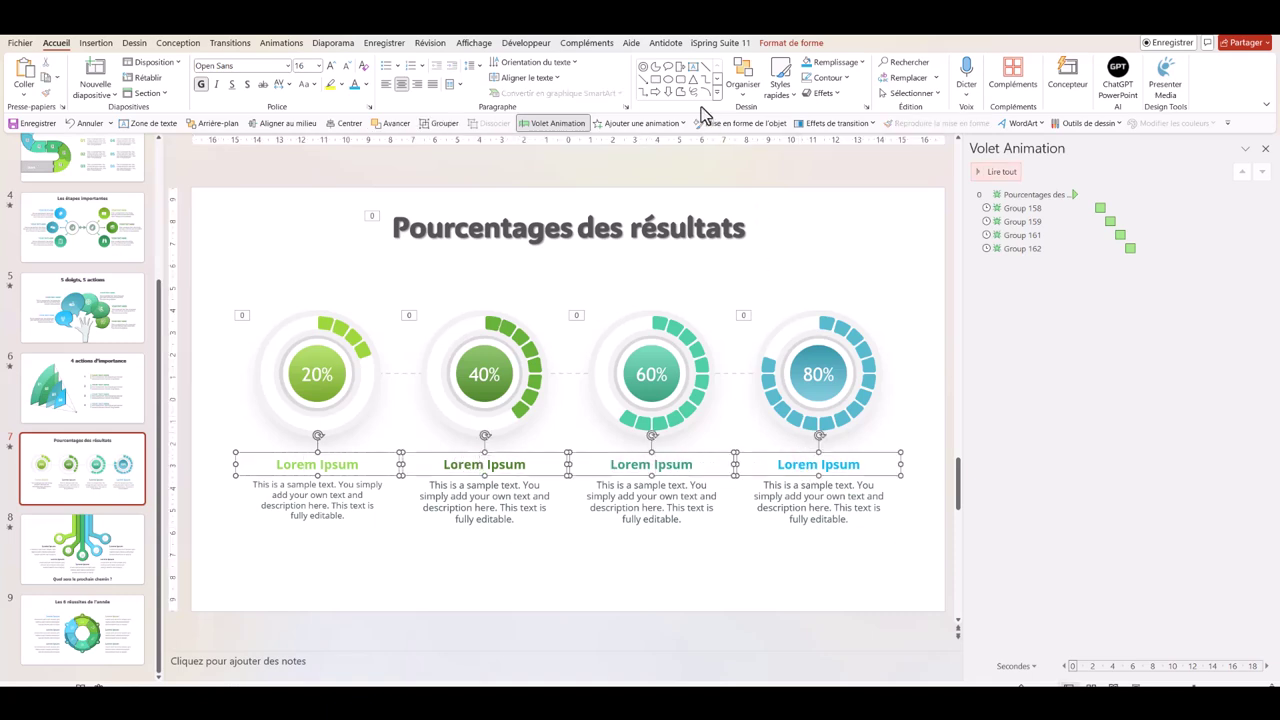
# Give the four headings a Balayer wipe animated Par lettre
pyautogui.click(620, 124)
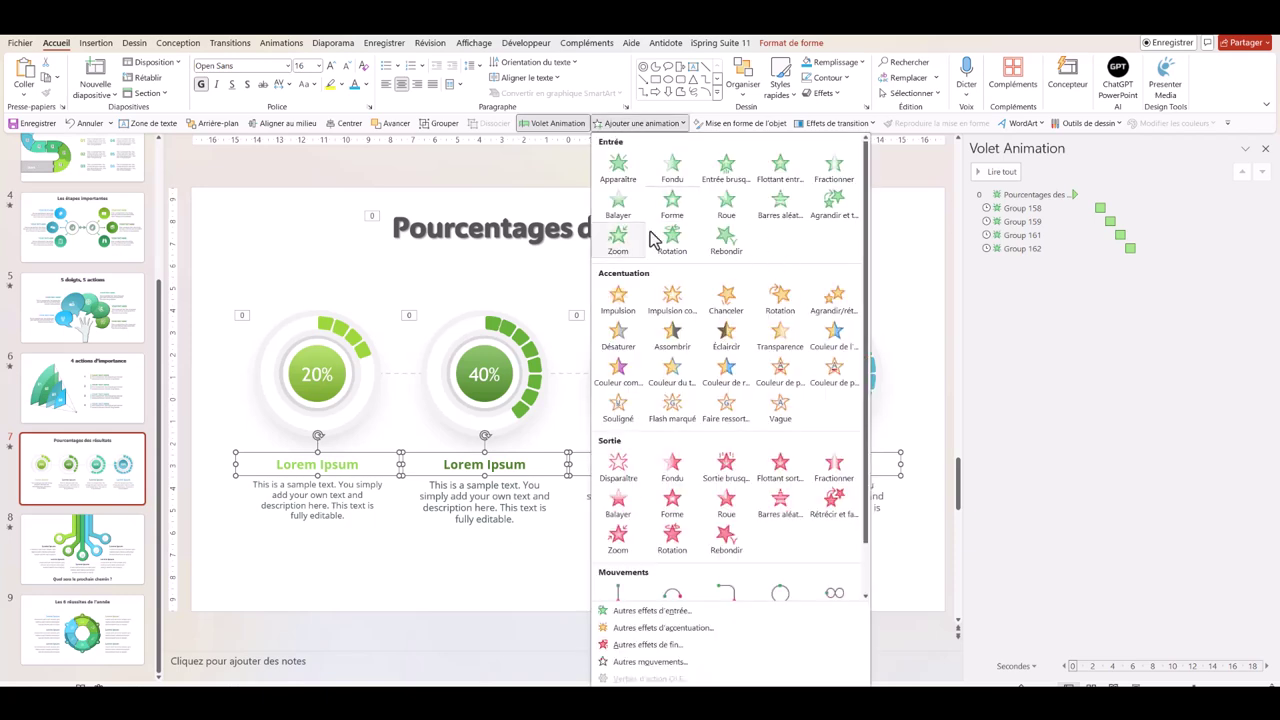
pyautogui.click(1071, 356)
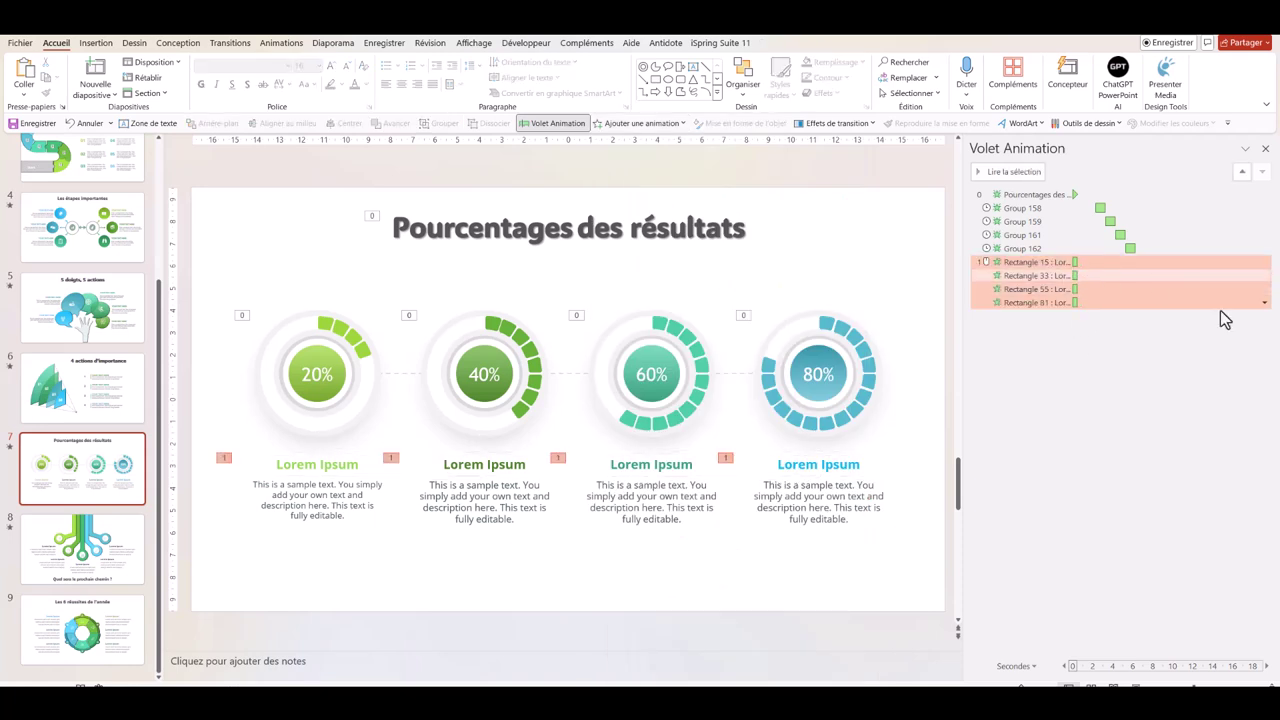
pyautogui.click(1264, 303)
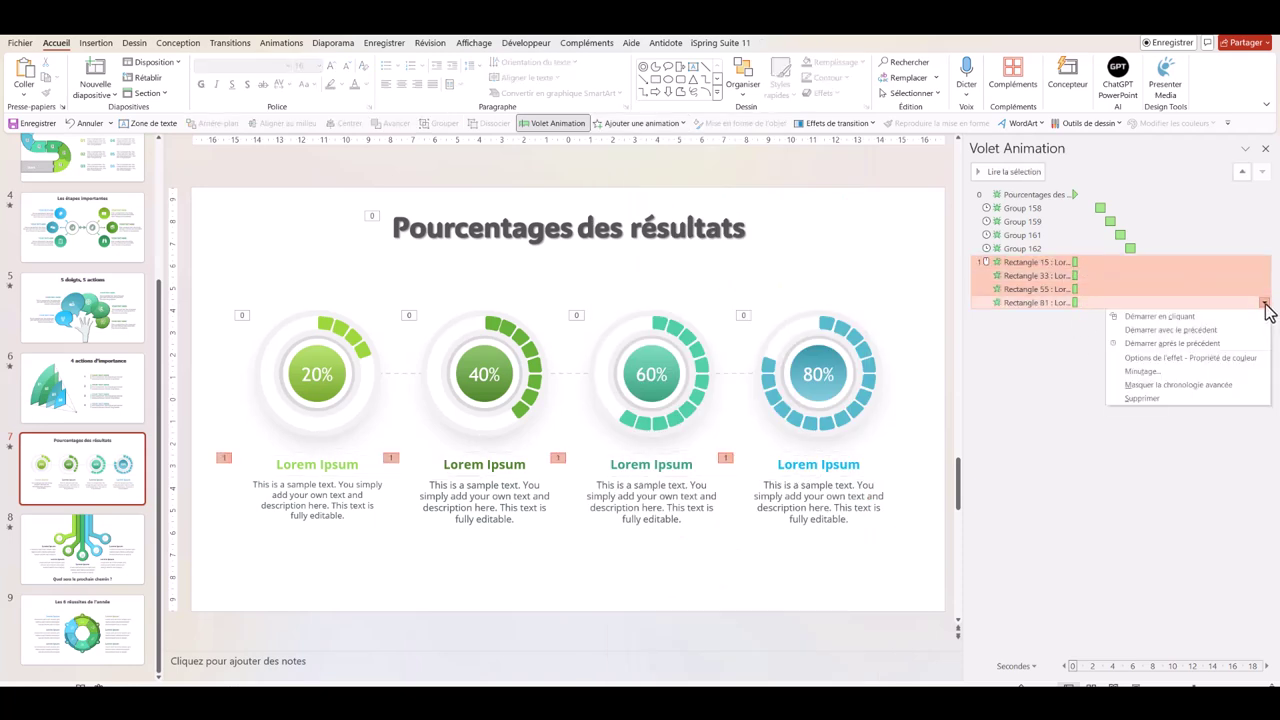
pyautogui.click(1145, 359)
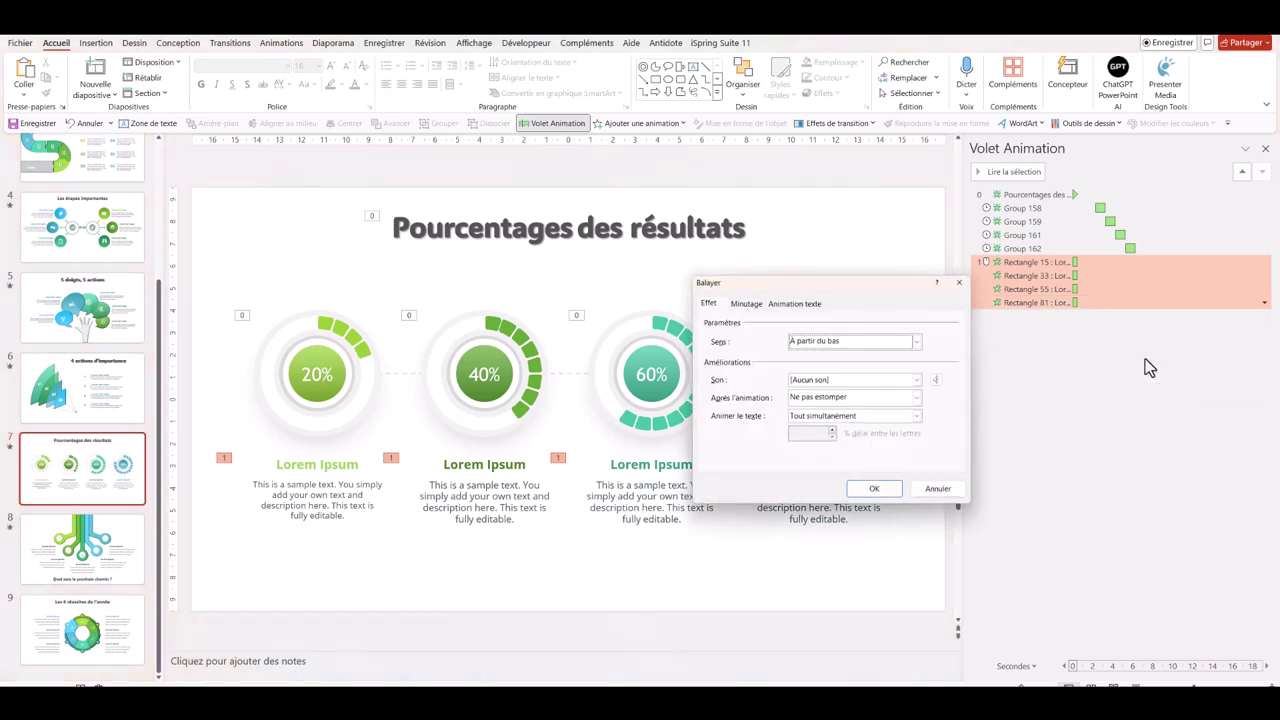
pyautogui.click(917, 416)
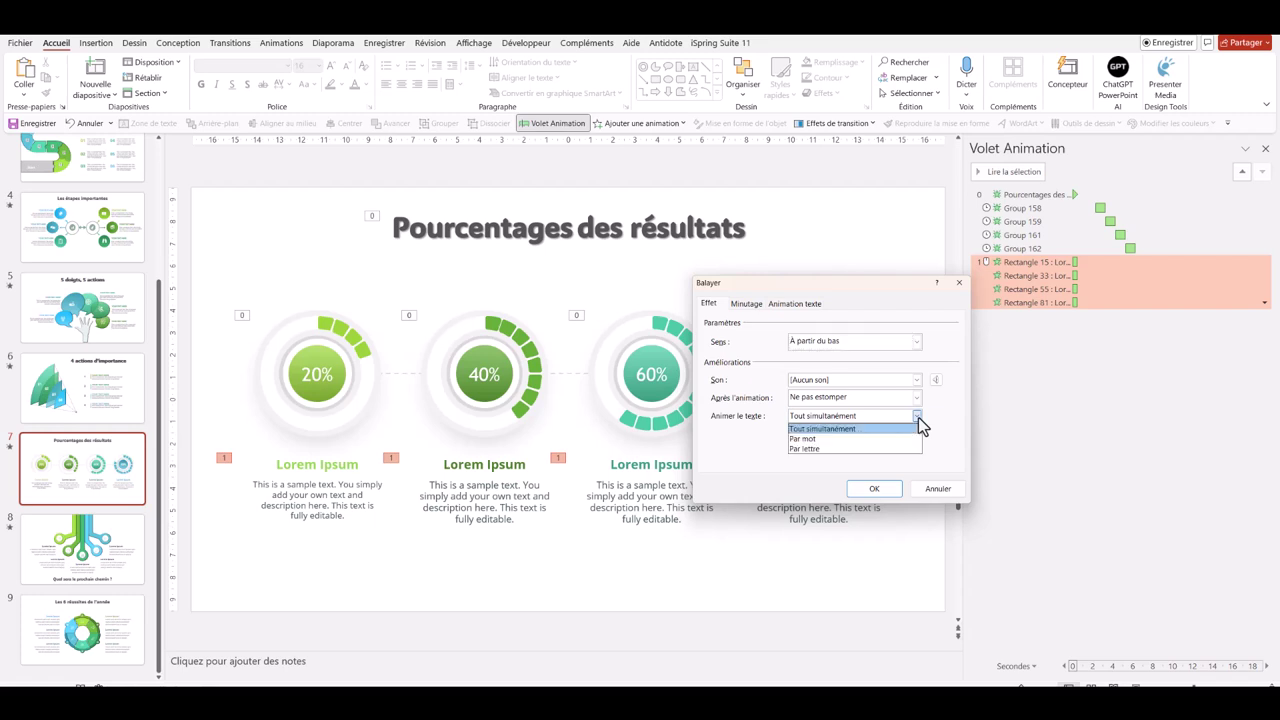
pyautogui.click(808, 449)
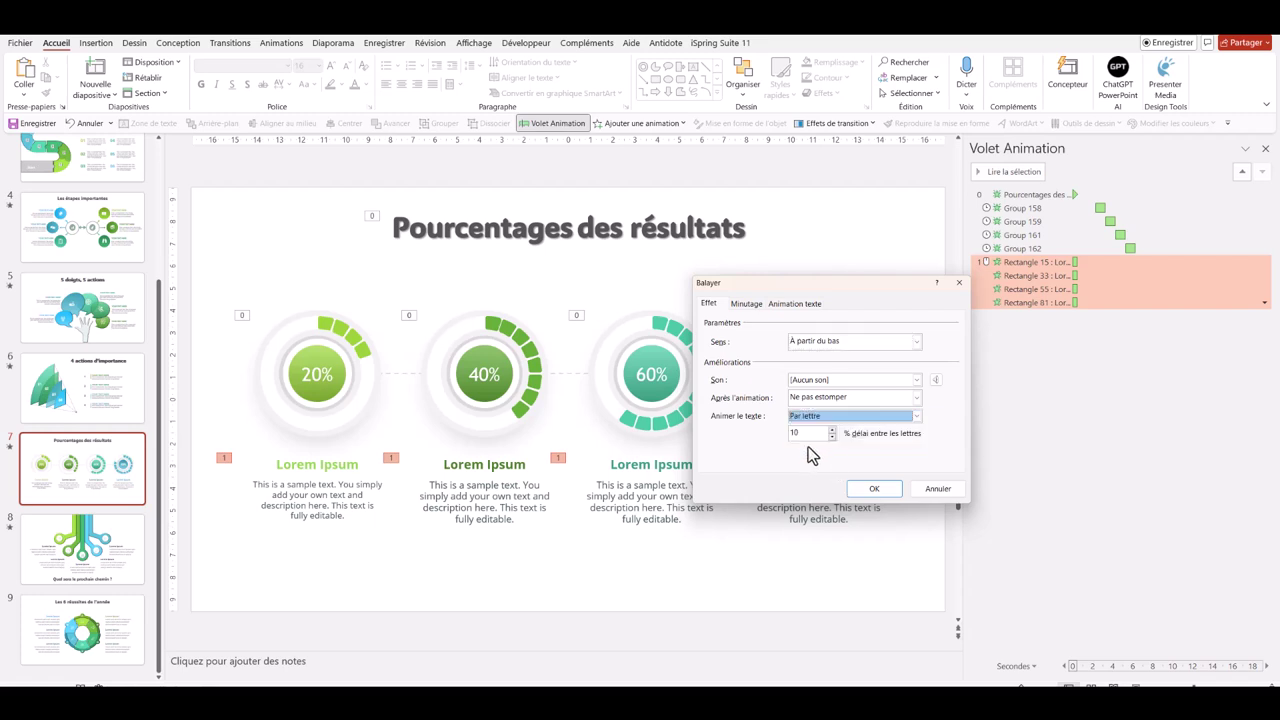
# Set a 4% delay between letters and start the headings Après la précédente
pyautogui.doubleClick(797, 432)
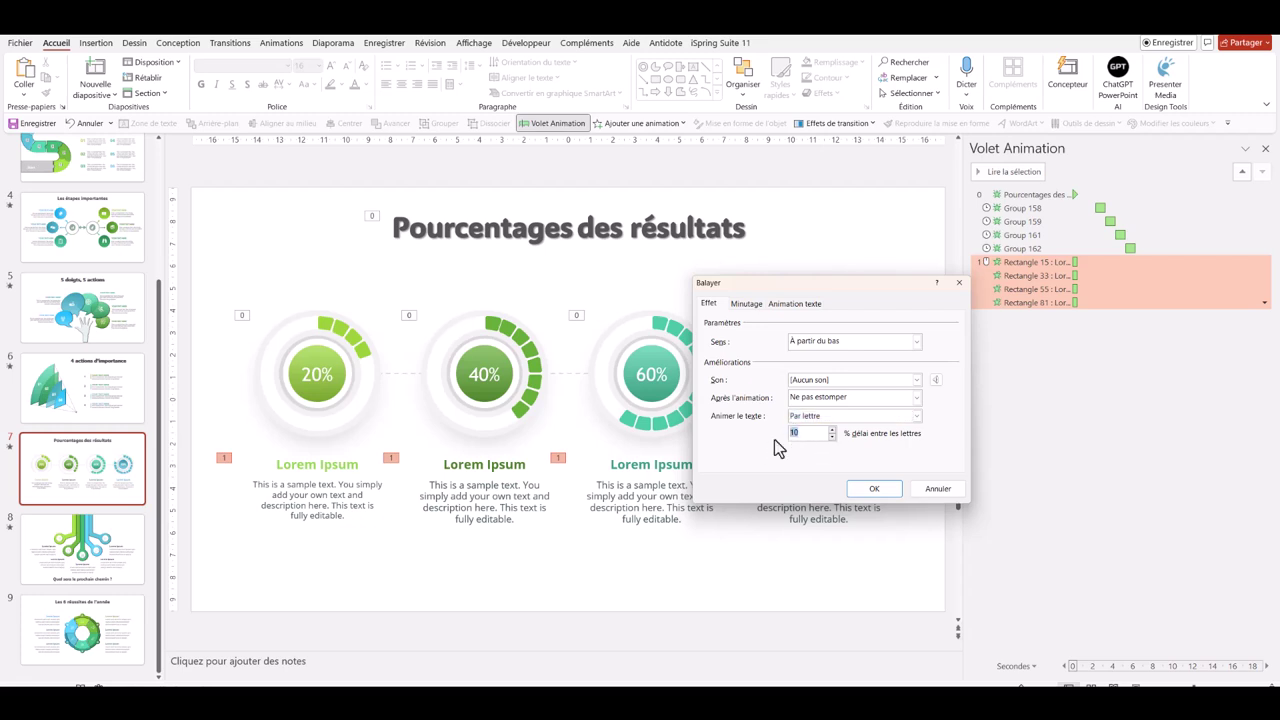
pyautogui.write('4')
pyautogui.click(749, 306)
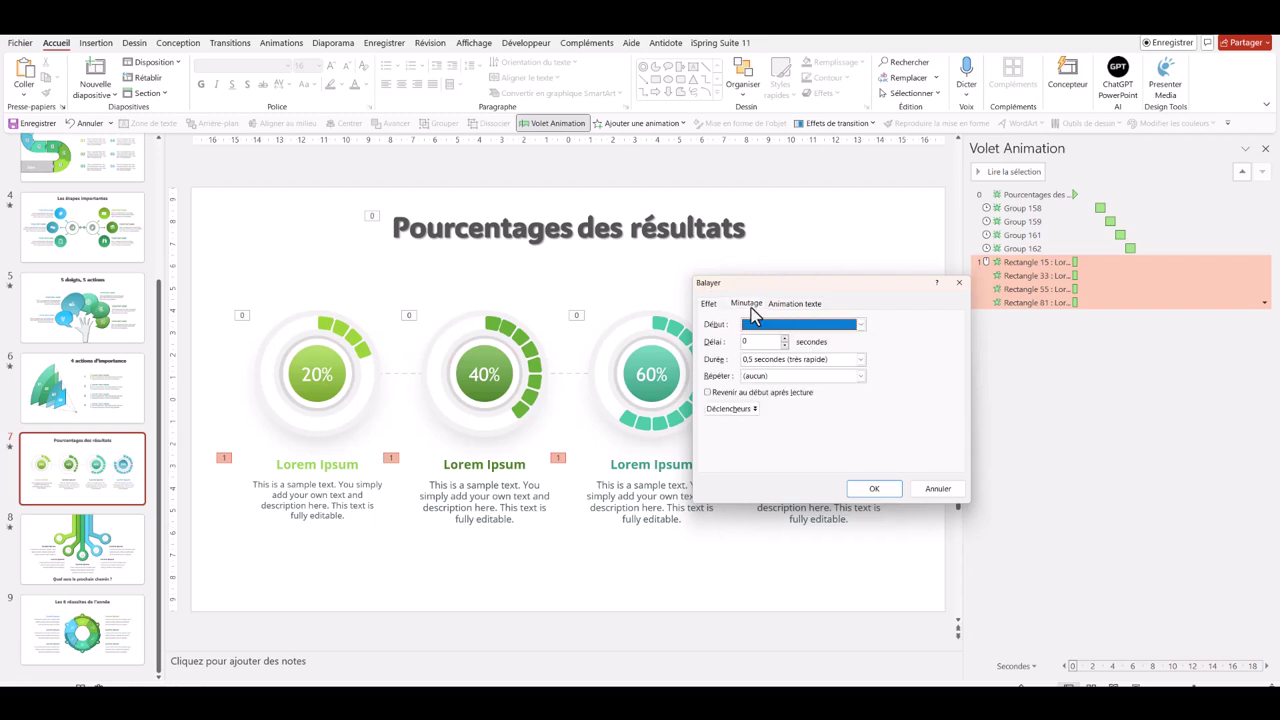
pyautogui.click(864, 330)
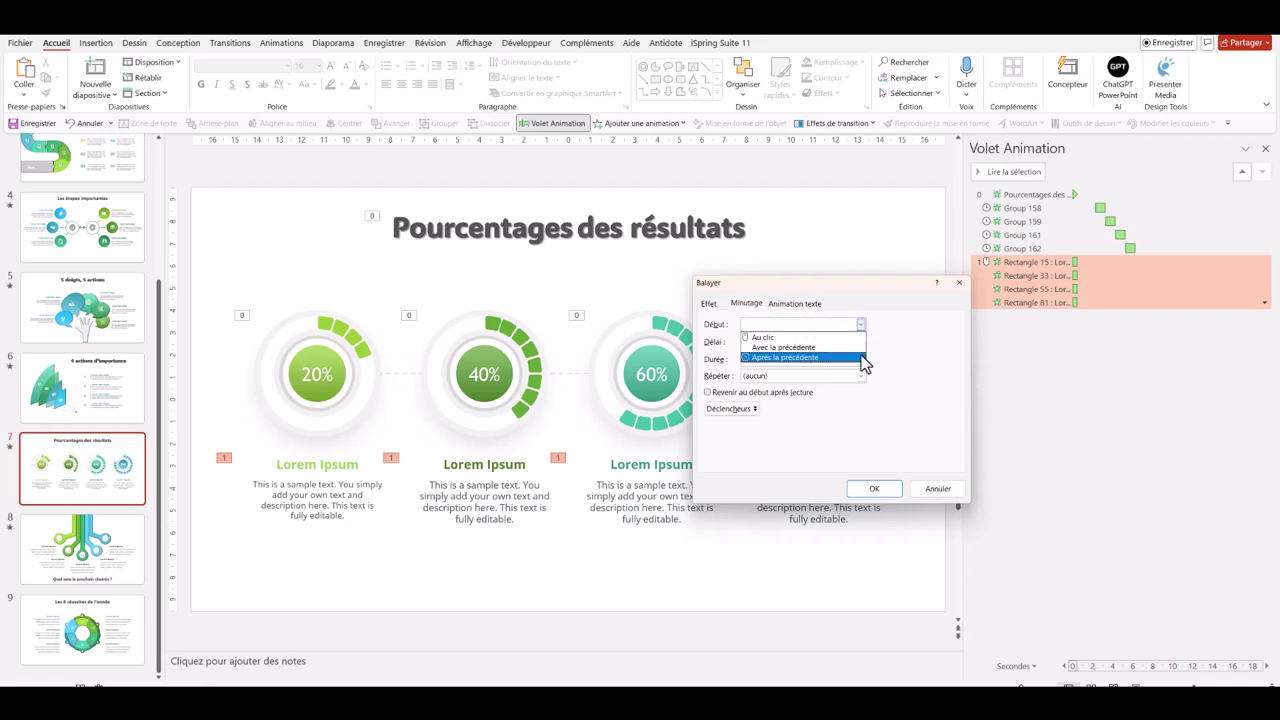
pyautogui.click(860, 357)
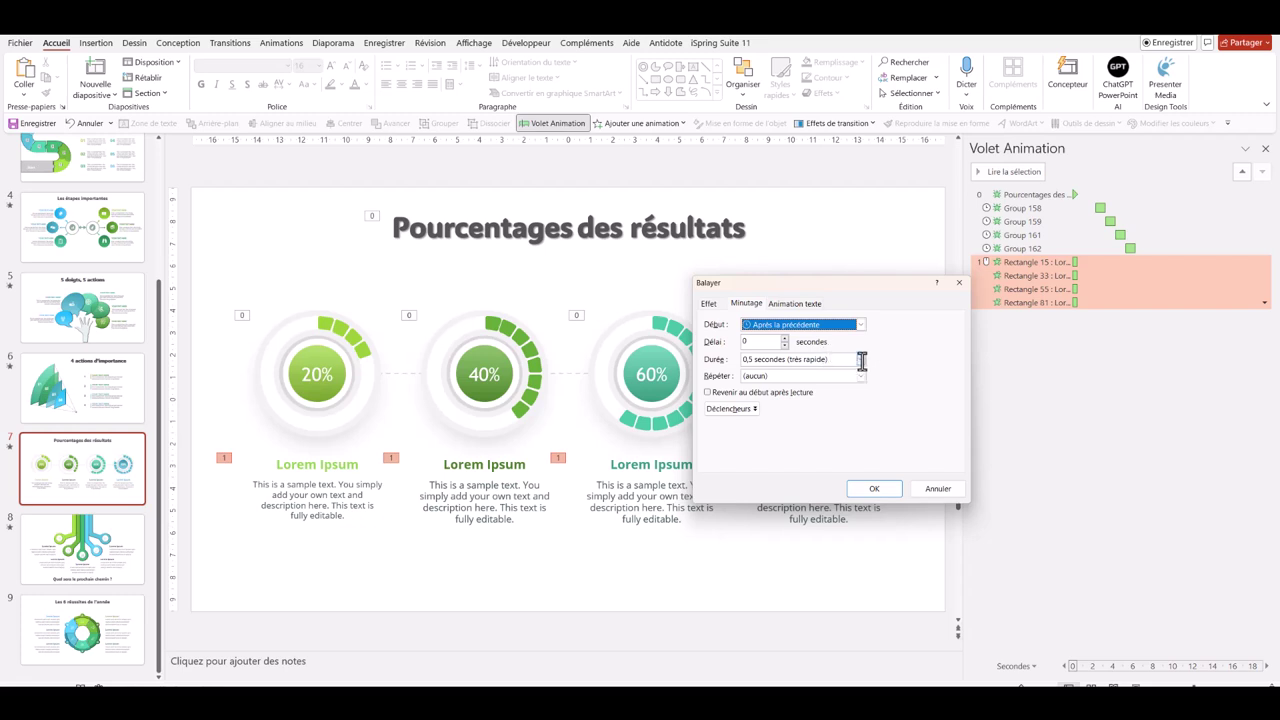
pyautogui.press('Return')
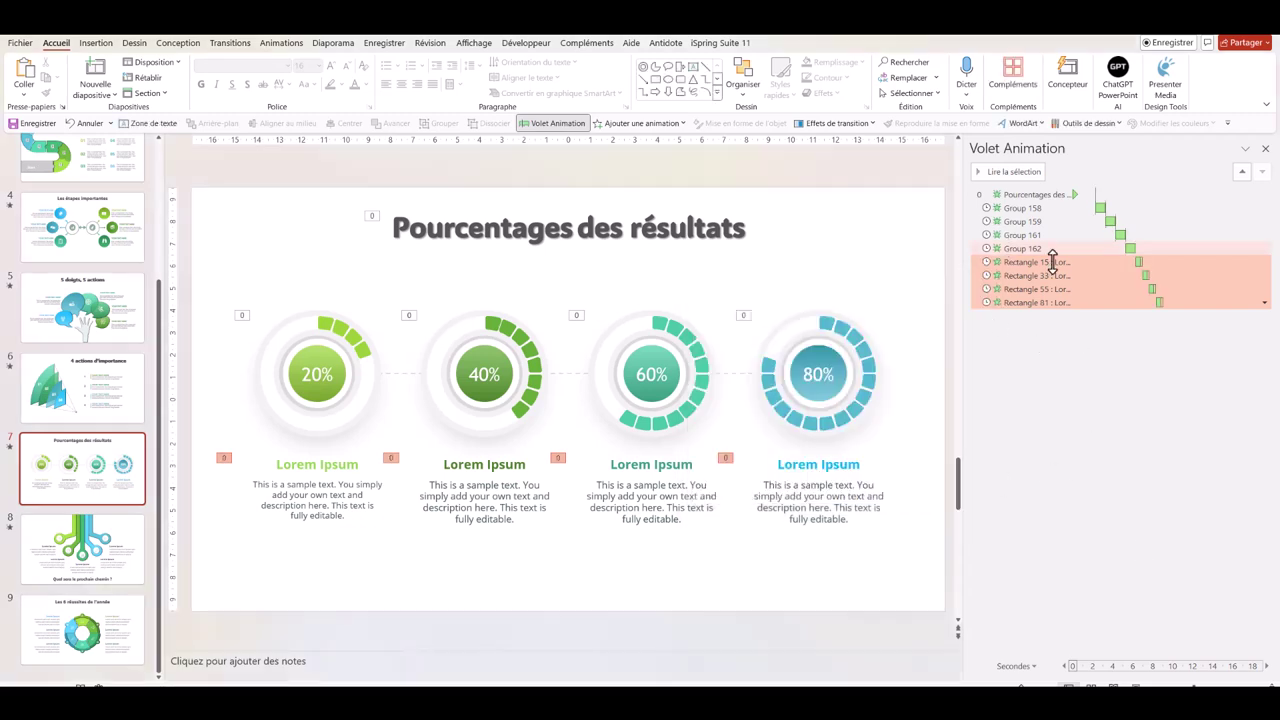
# Move the first heading's wipe below Group 158 and the second heading's after the second gauge
pyautogui.click(326, 388)
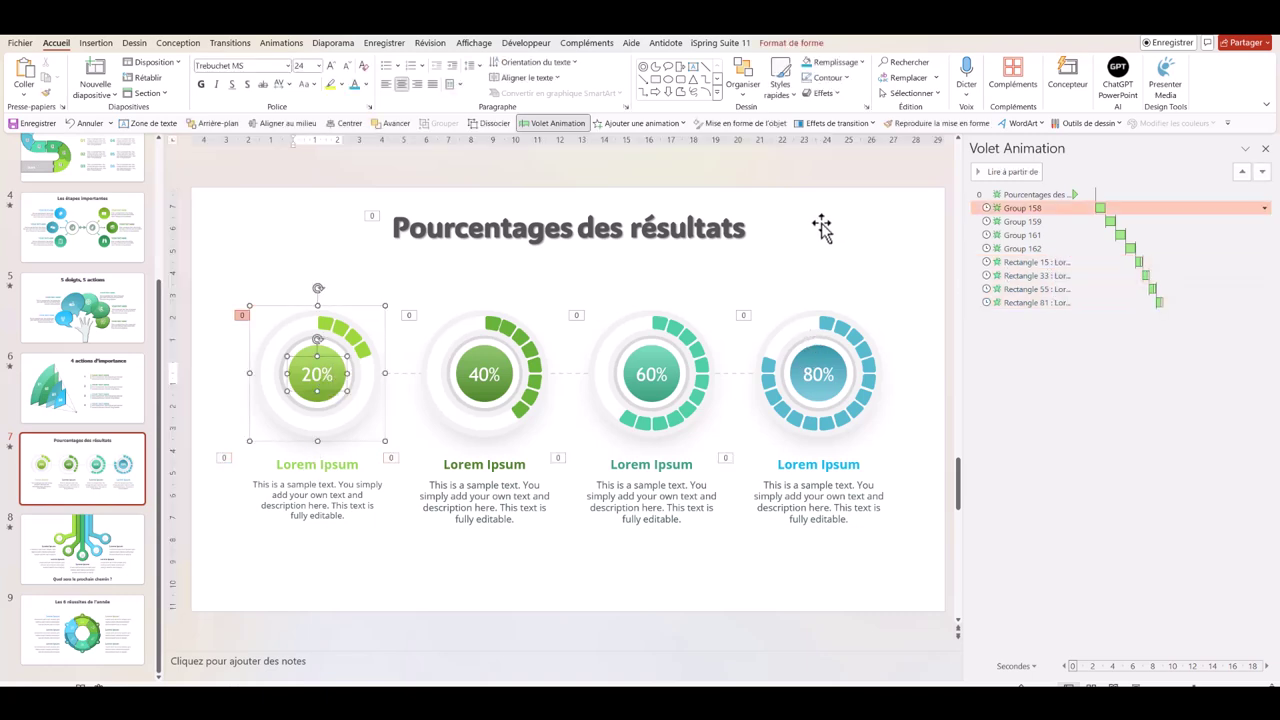
pyautogui.click(1030, 262)
pyautogui.moveTo(1030, 218); pyautogui.dragTo(1031, 220)
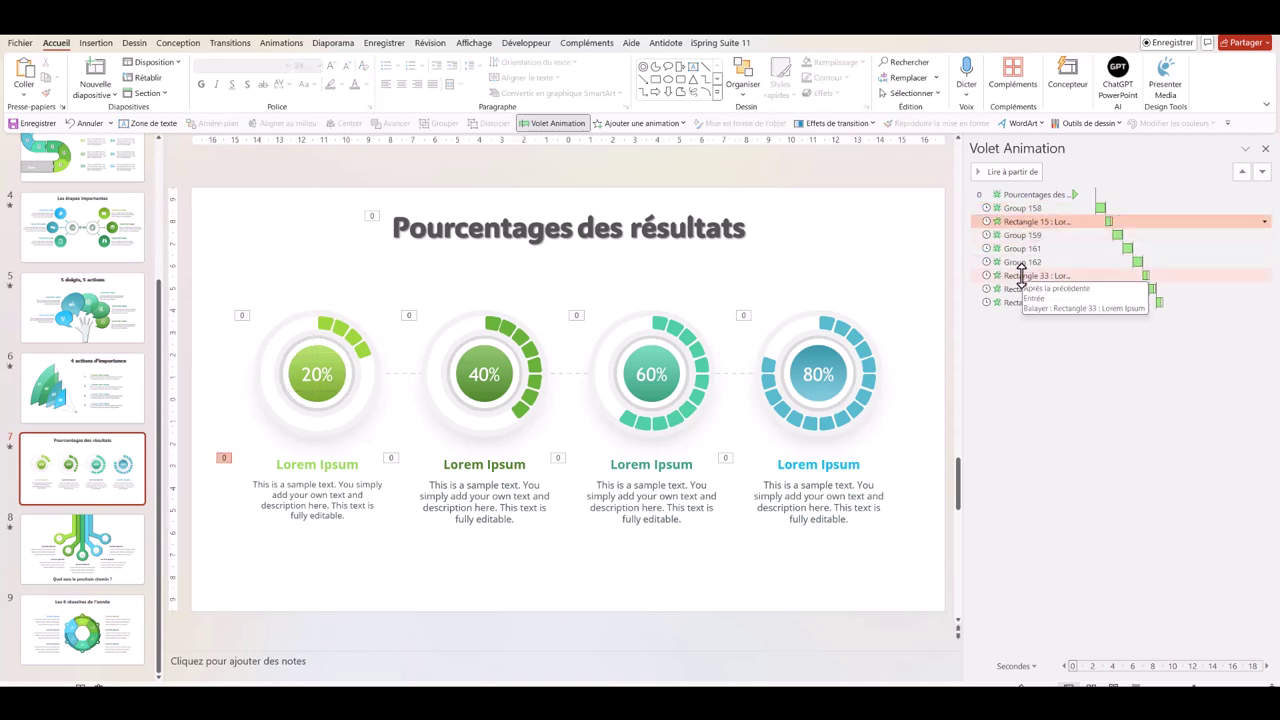
pyautogui.moveTo(1021, 277); pyautogui.dragTo(967, 322)
# Give the description texts a wipe entrance starting After Previous with a 0.5-second duration
pyautogui.click(645, 123)
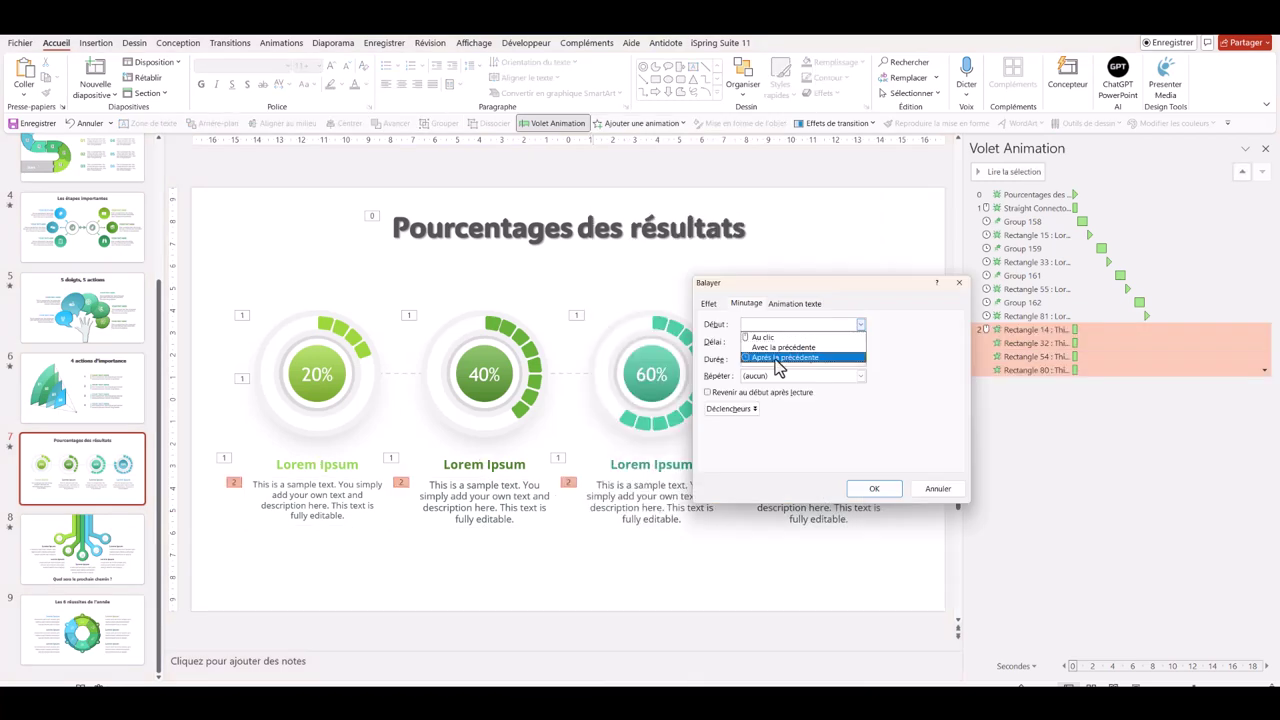
pyautogui.click(779, 358)
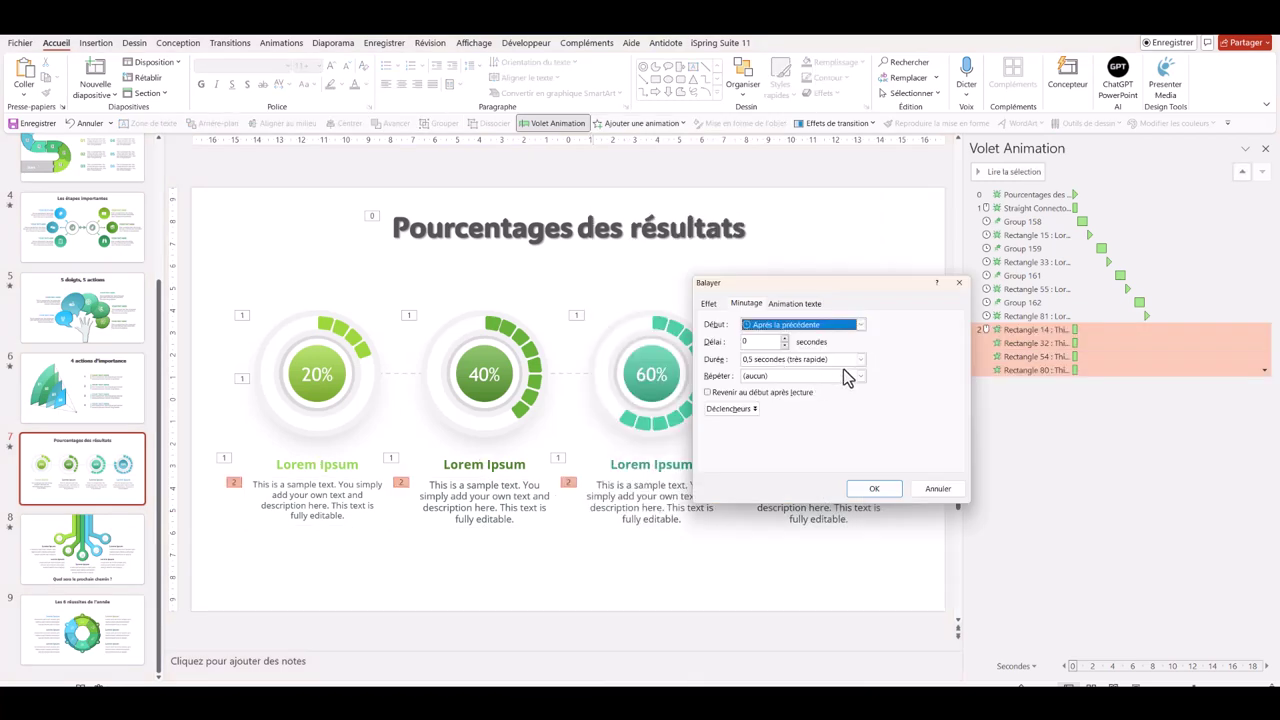
pyautogui.click(858, 360)
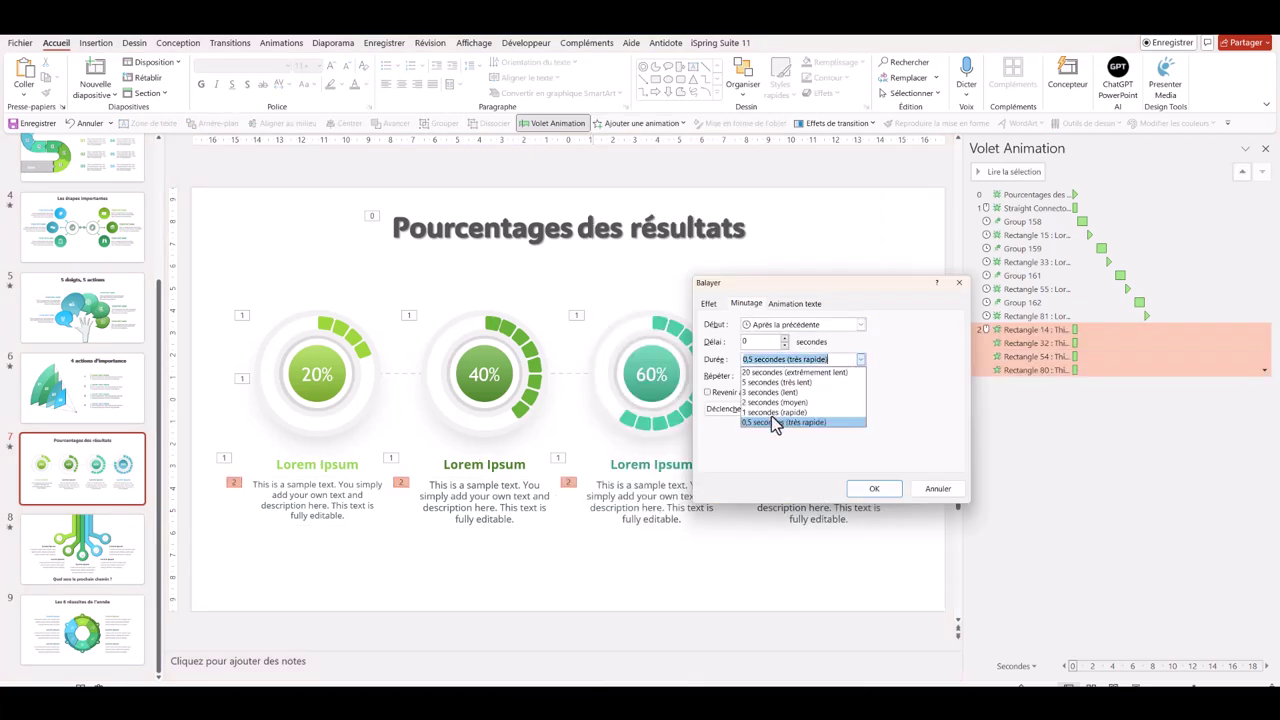
pyautogui.click(876, 492)
pyautogui.click(876, 492)
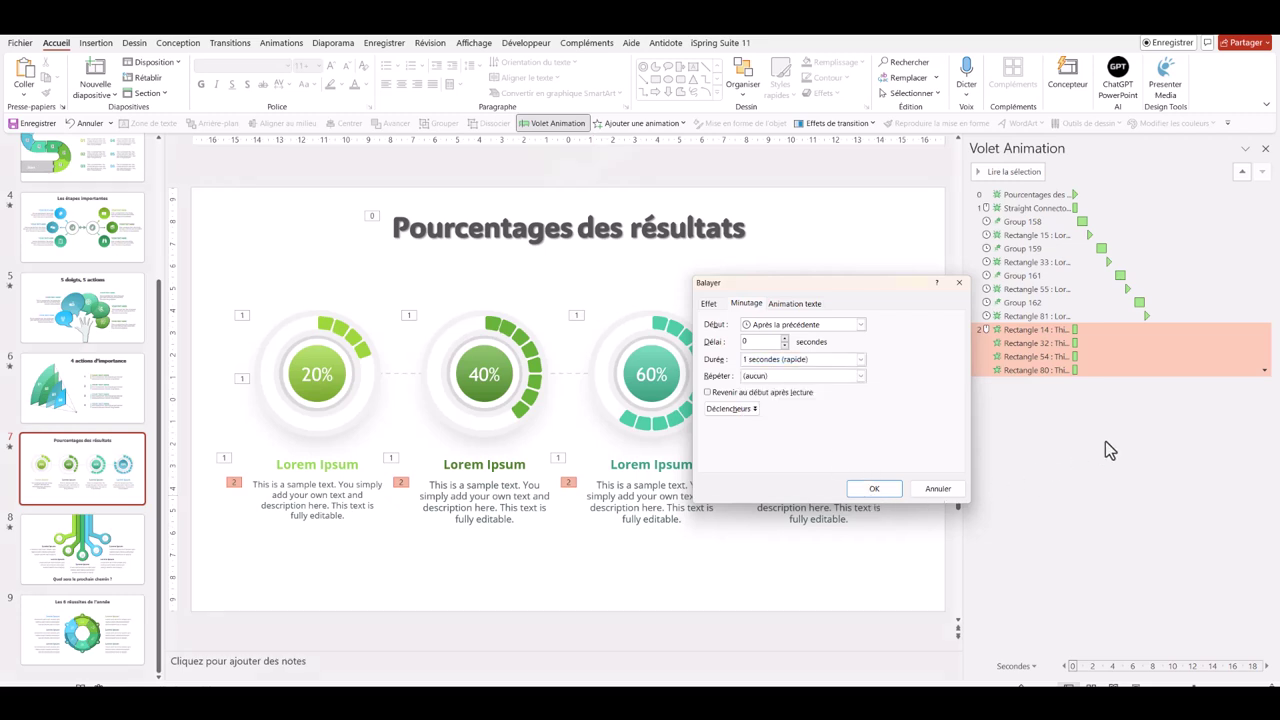
# In the Animation Pane, move each description text's entry directly below its heading
pyautogui.click(1053, 330)
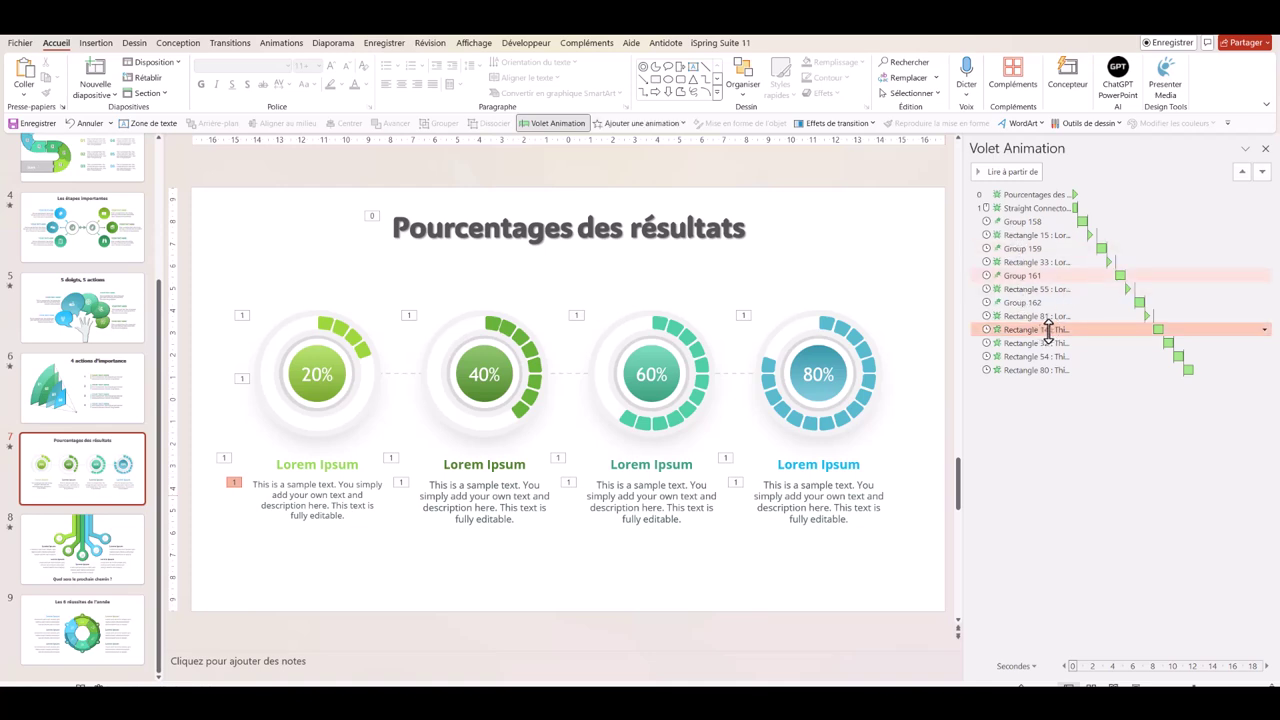
pyautogui.hotkey('ctrl', 'z')
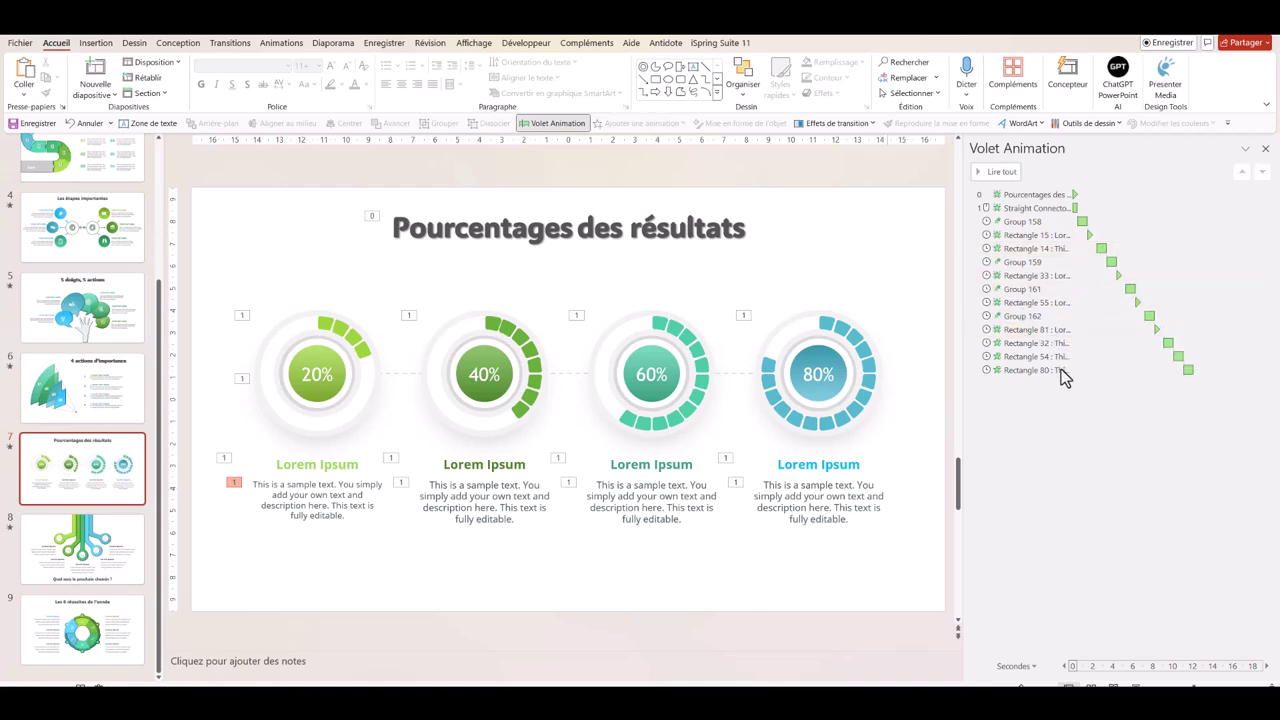
pyautogui.click(1046, 356)
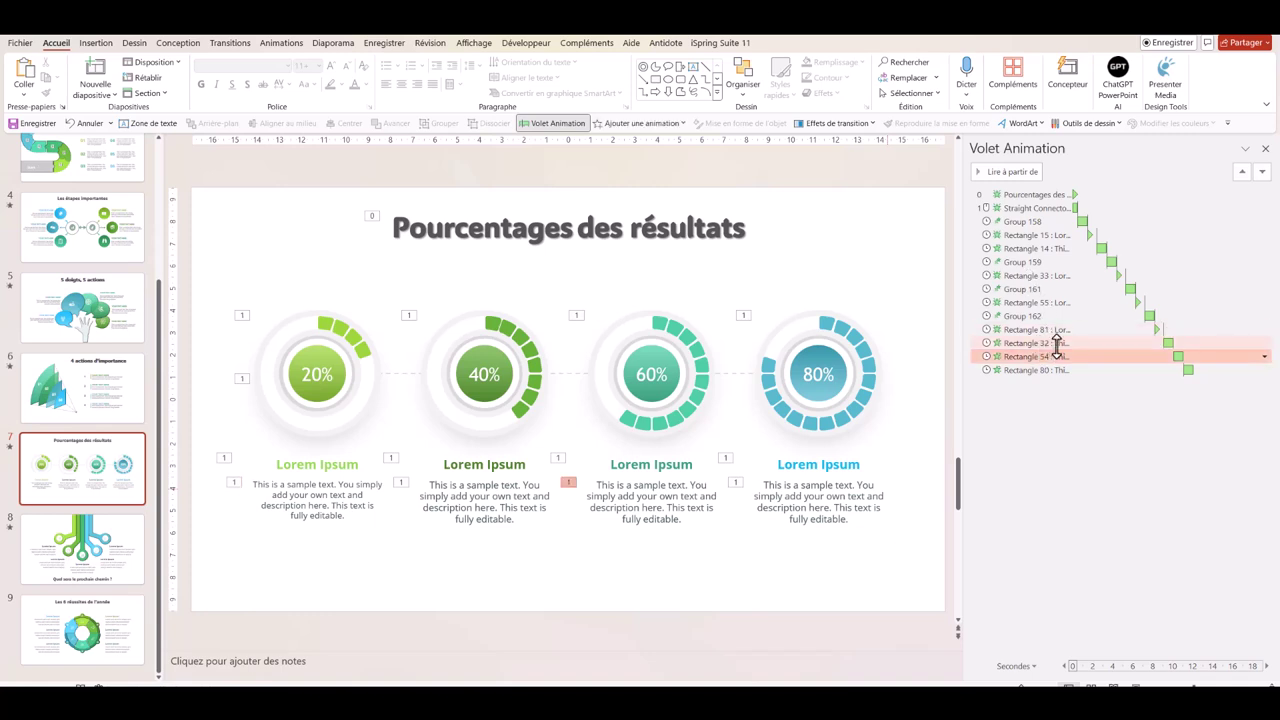
pyautogui.moveTo(1052, 343); pyautogui.dragTo(1049, 286)
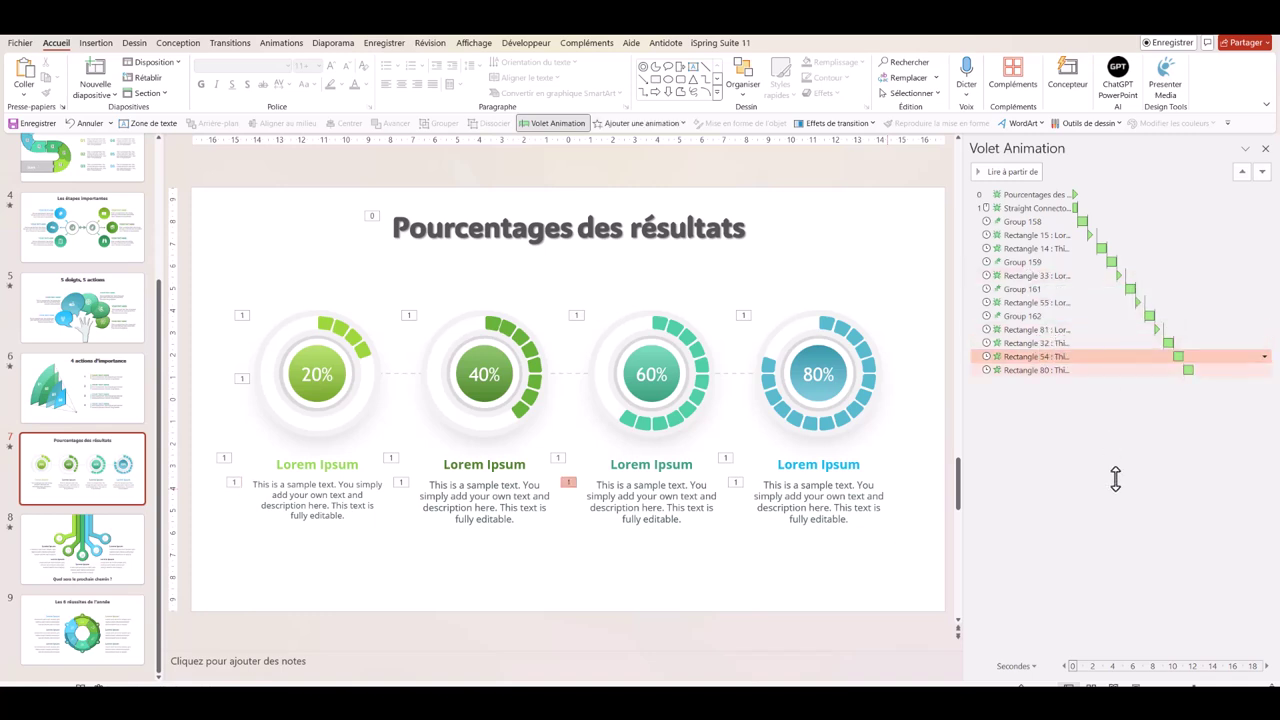
pyautogui.click(1030, 368)
pyautogui.hotkey('ctrl', 'z')
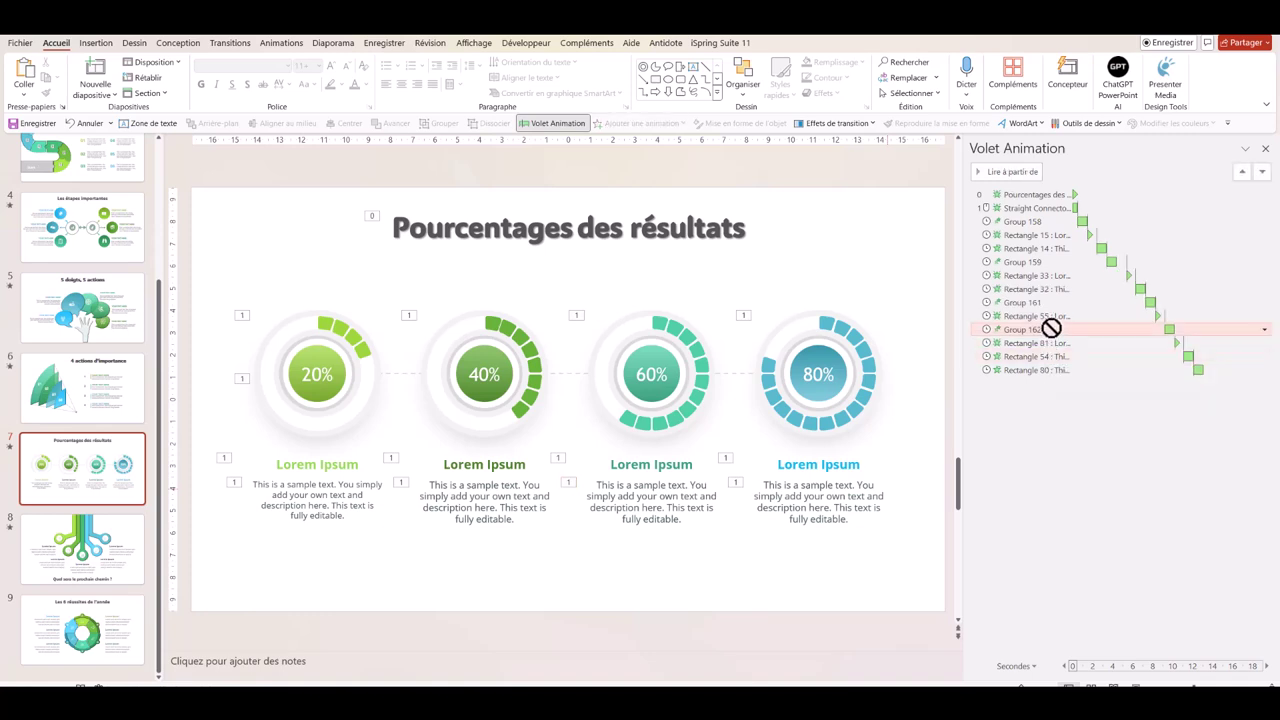
pyautogui.moveTo(1048, 355); pyautogui.dragTo(1052, 322)
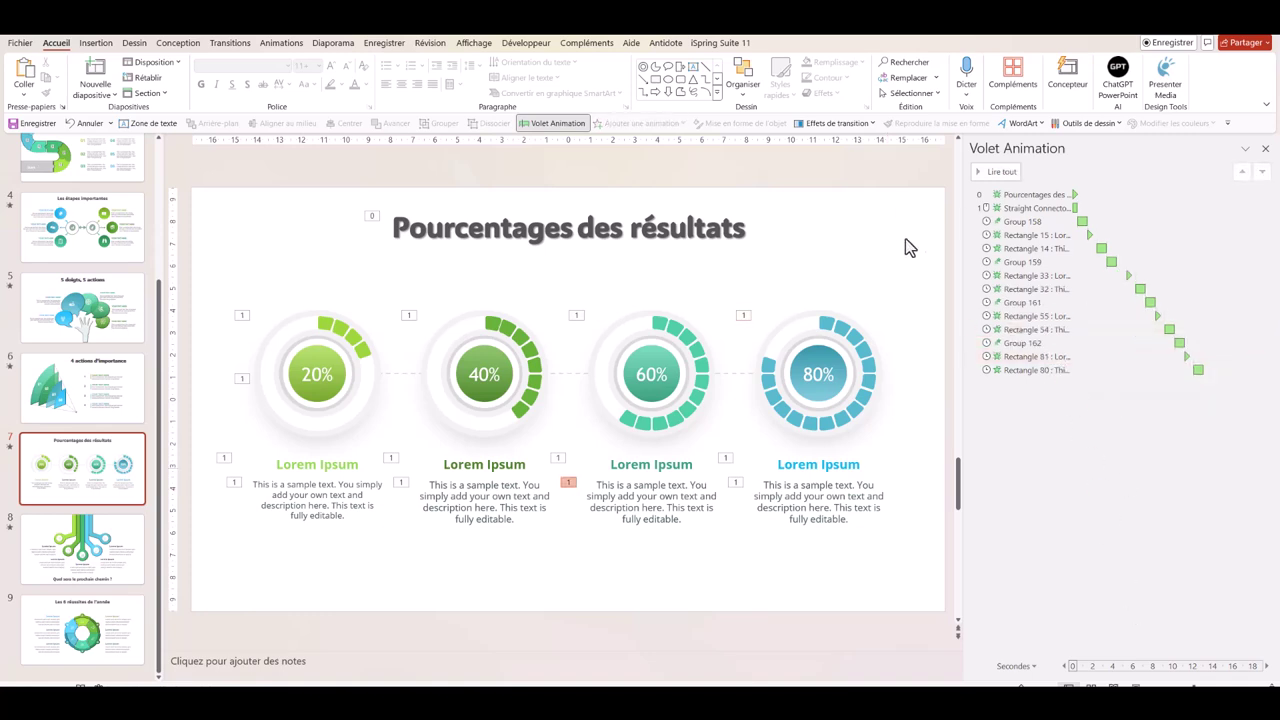
pyautogui.click(1050, 208)
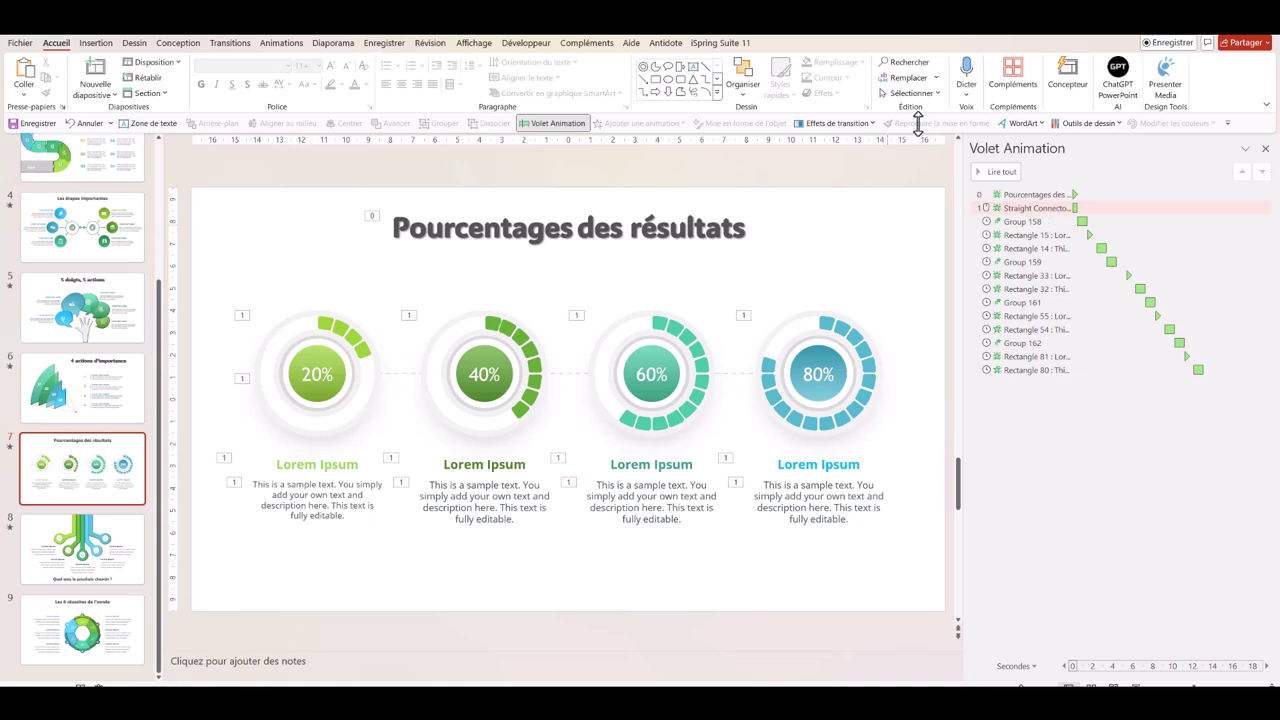
pyautogui.click(996, 171)
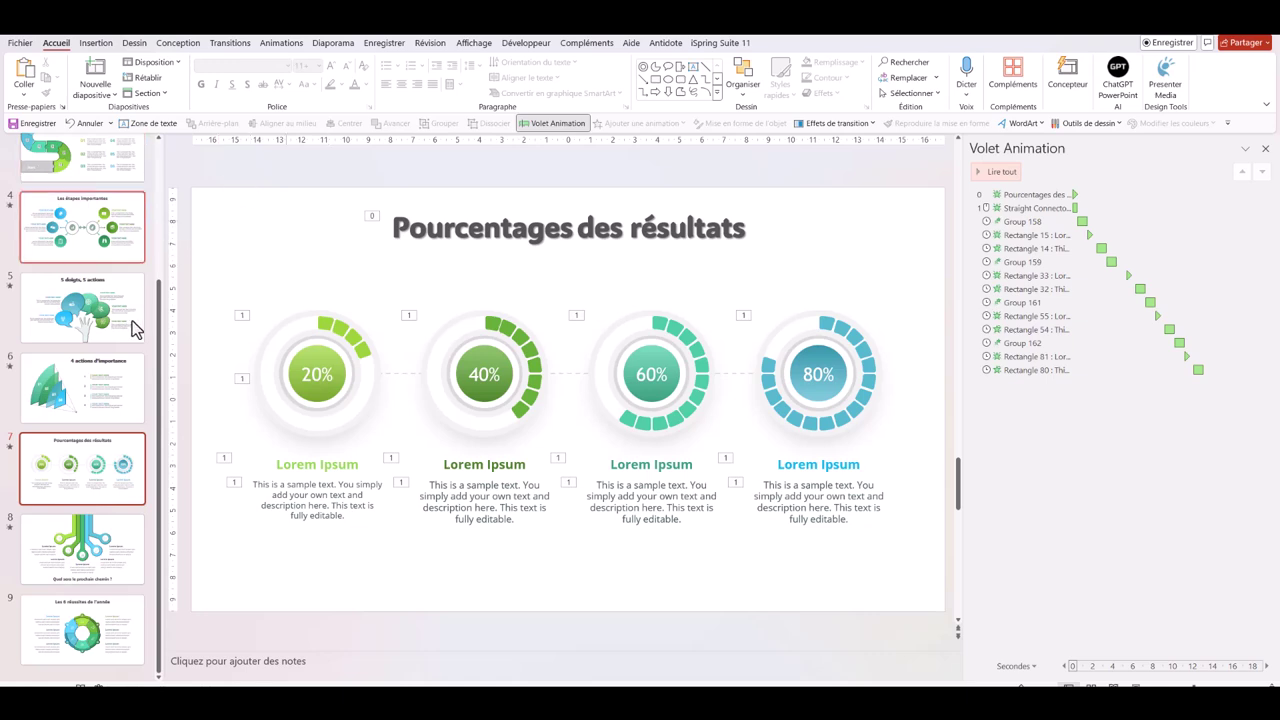
pyautogui.scroll(2, 57, 260)
pyautogui.scroll(1, 60, 255)
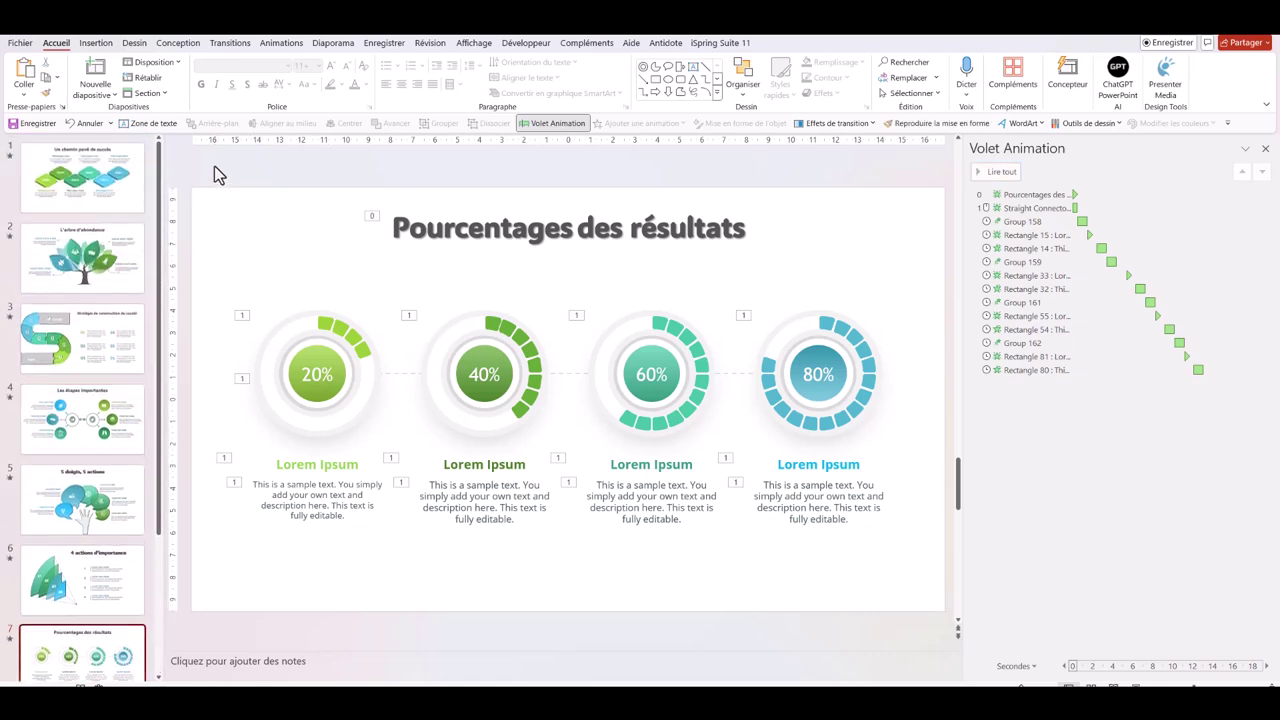